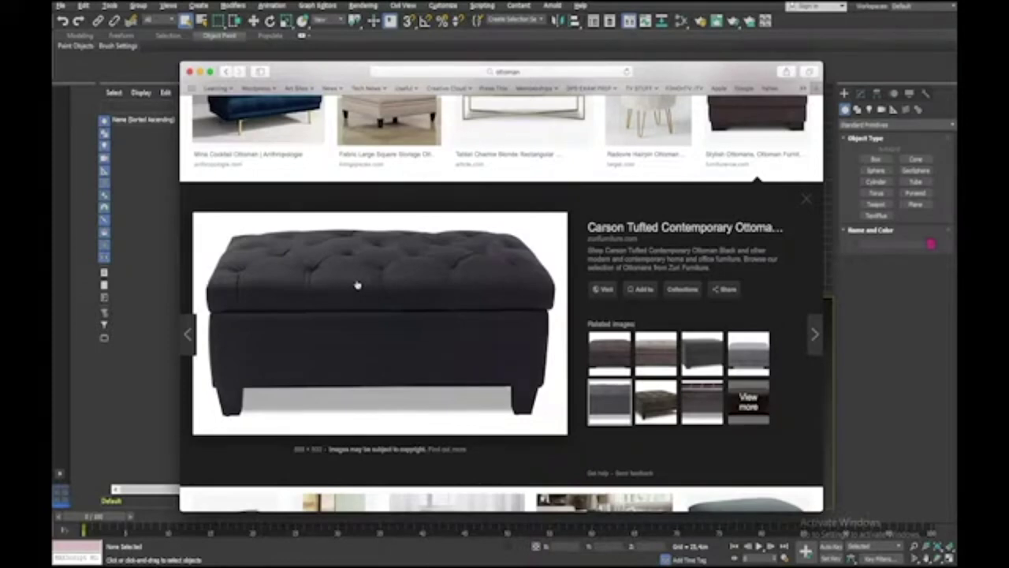
# Switch to 3ds Max and create a freehand box primitive near the centre of the Top viewport
pyautogui.click(624, 39)
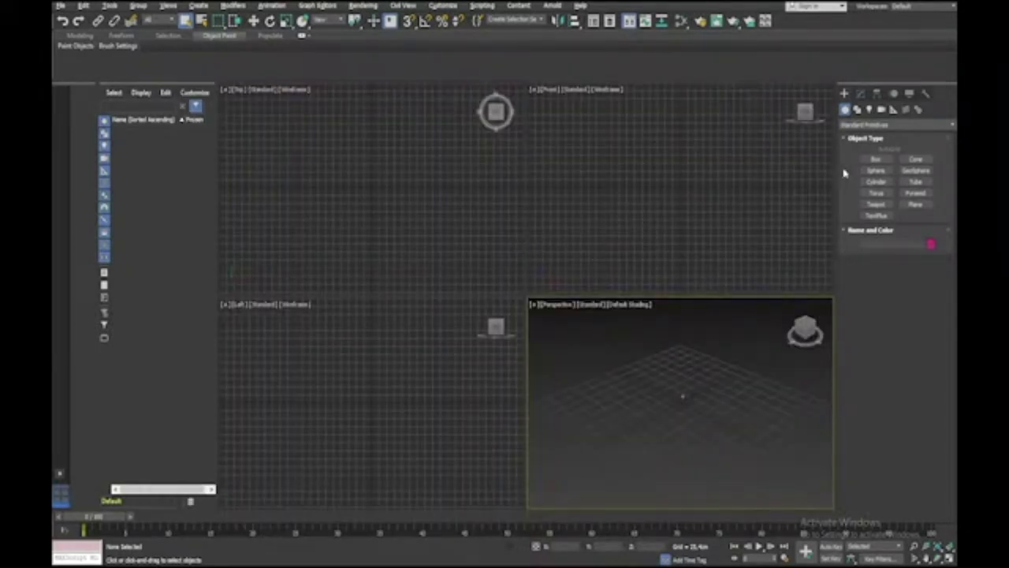
pyautogui.click(453, 222)
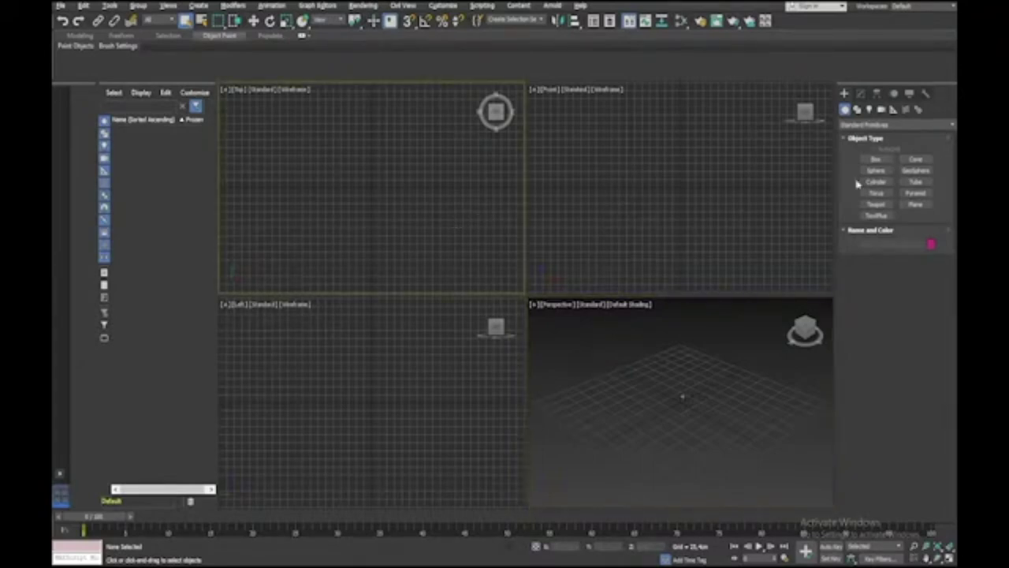
pyautogui.click(877, 159)
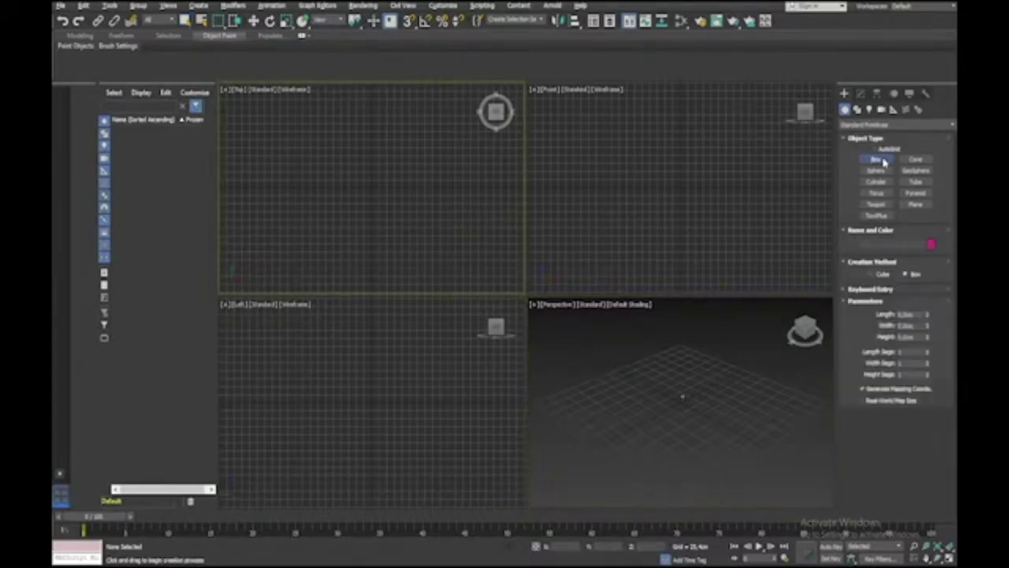
pyautogui.click(356, 189)
pyautogui.moveTo(317, 156); pyautogui.dragTo(426, 228)
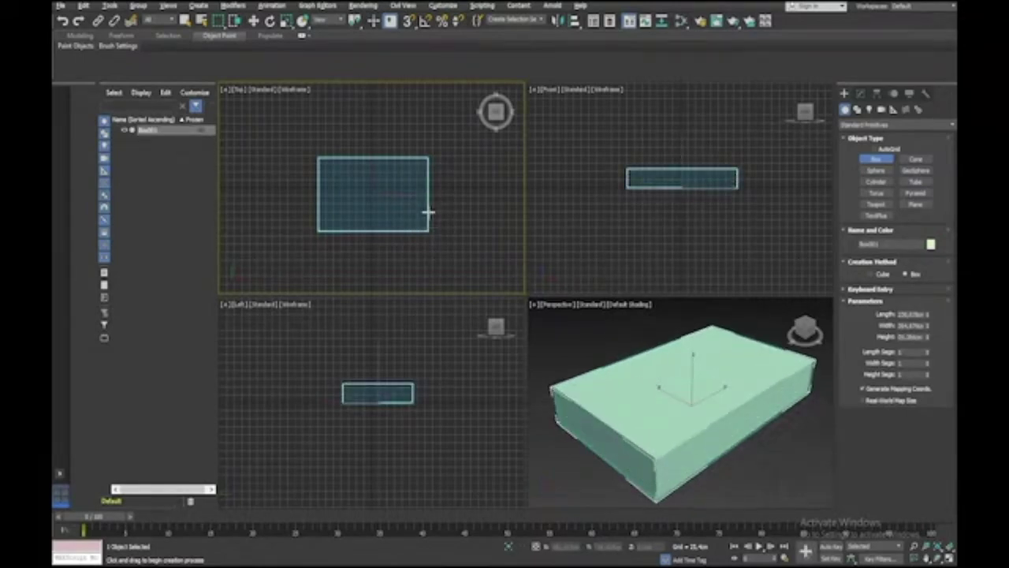
# Set the box's length to 100 cm, width to 60 cm and height to 20 cm
pyautogui.doubleClick(913, 315)
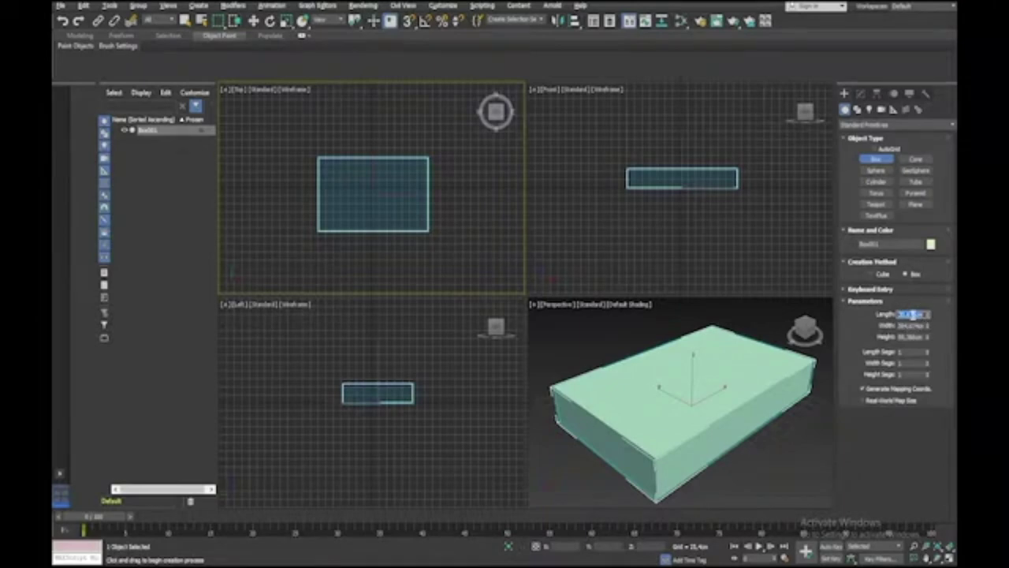
pyautogui.press('BackSpace')
pyautogui.write('100')
pyautogui.press('Tab')
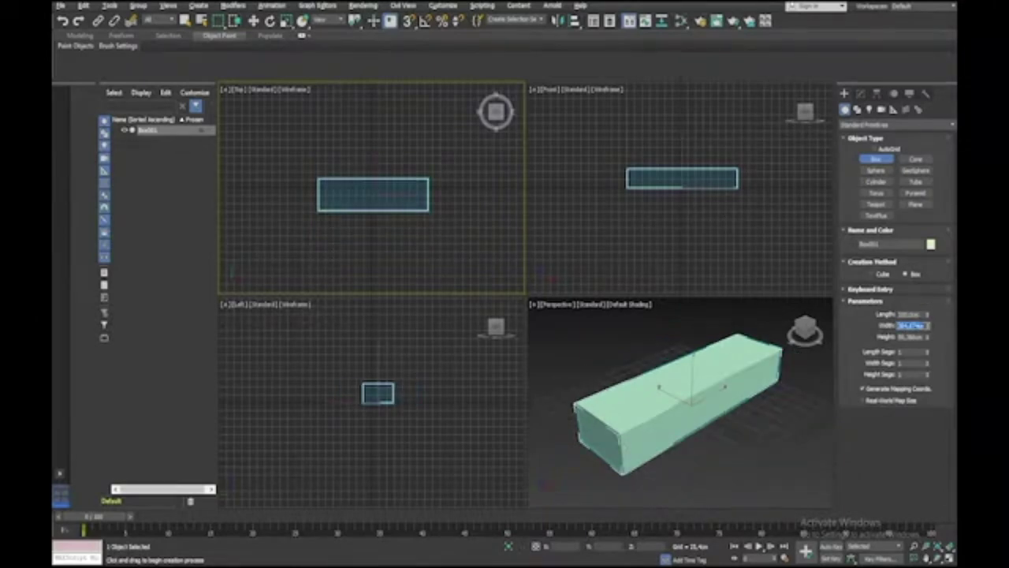
pyautogui.press('BackSpace')
pyautogui.write('60')
pyautogui.press('Tab')
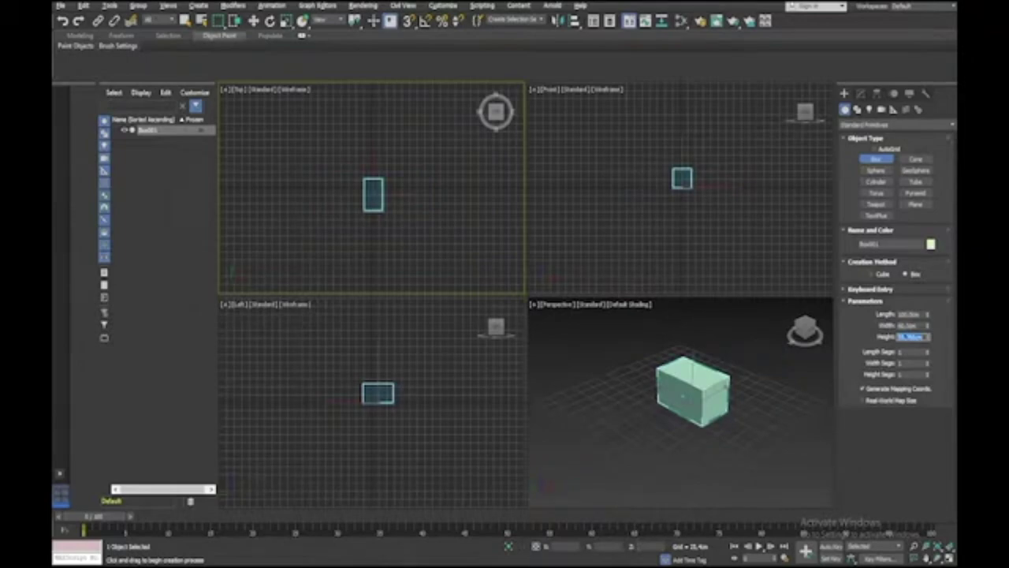
pyautogui.write('20')
pyautogui.press('Tab')
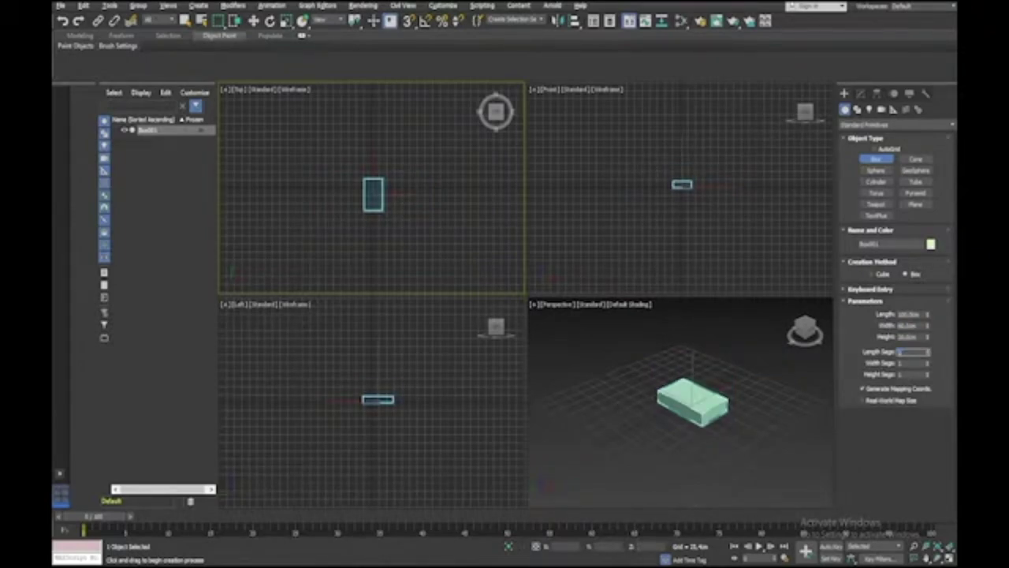
# Give the box 30 length segments, 20 width segments and 2 height segments, and finish creating boxes
pyautogui.write('10')
pyautogui.press('Tab')
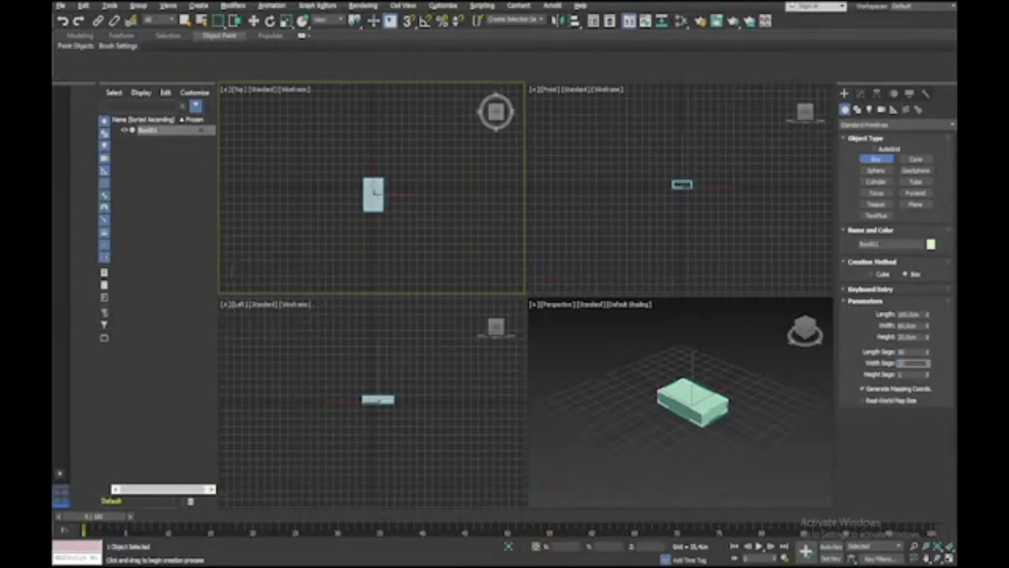
pyautogui.write('10')
pyautogui.press('Tab')
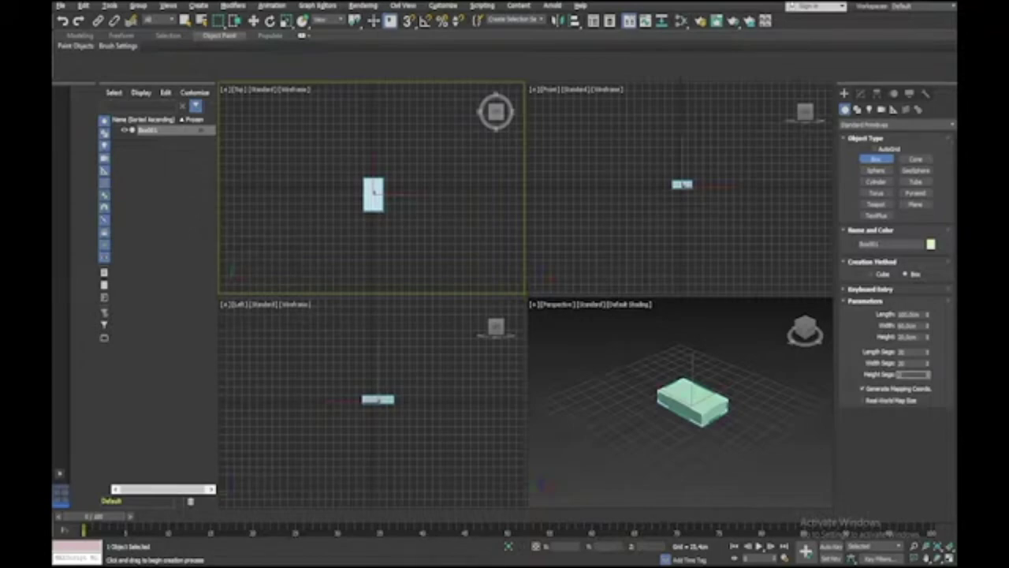
pyautogui.write('2')
pyautogui.rightClick(399, 235)
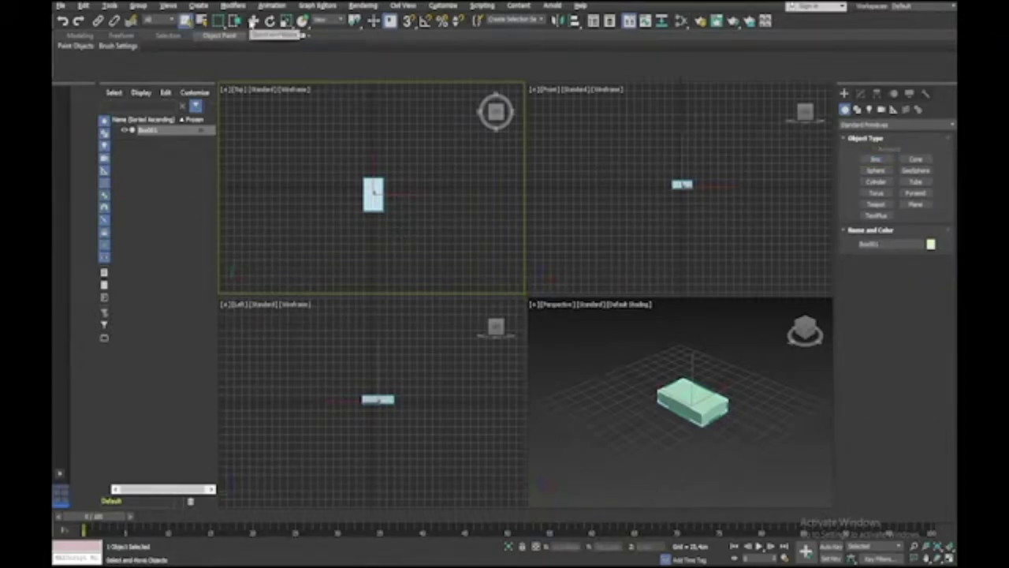
# Move the box to the world origin by setting its absolute X and Y positions to 0 cm
pyautogui.rightClick(253, 20)
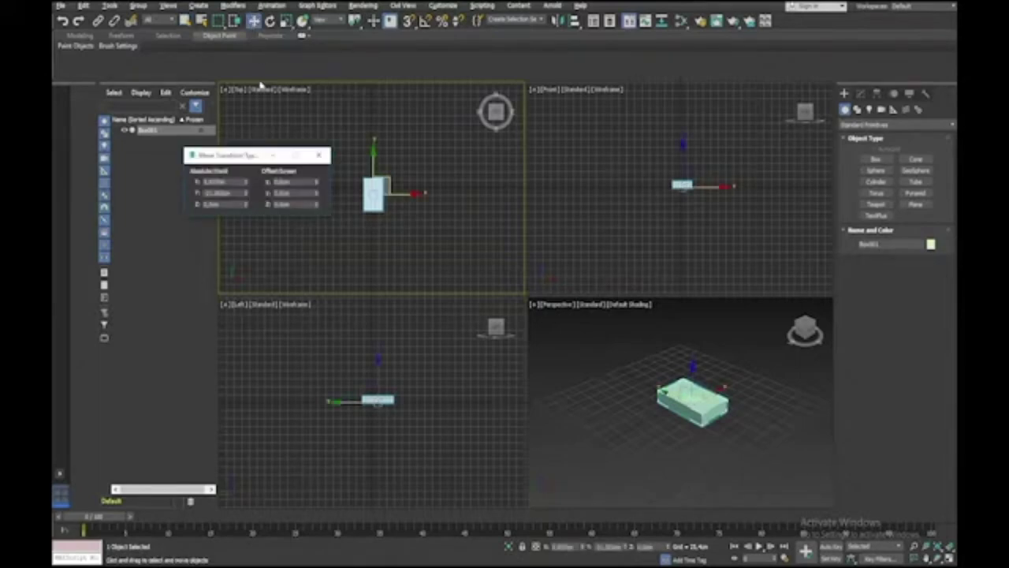
pyautogui.rightClick(245, 183)
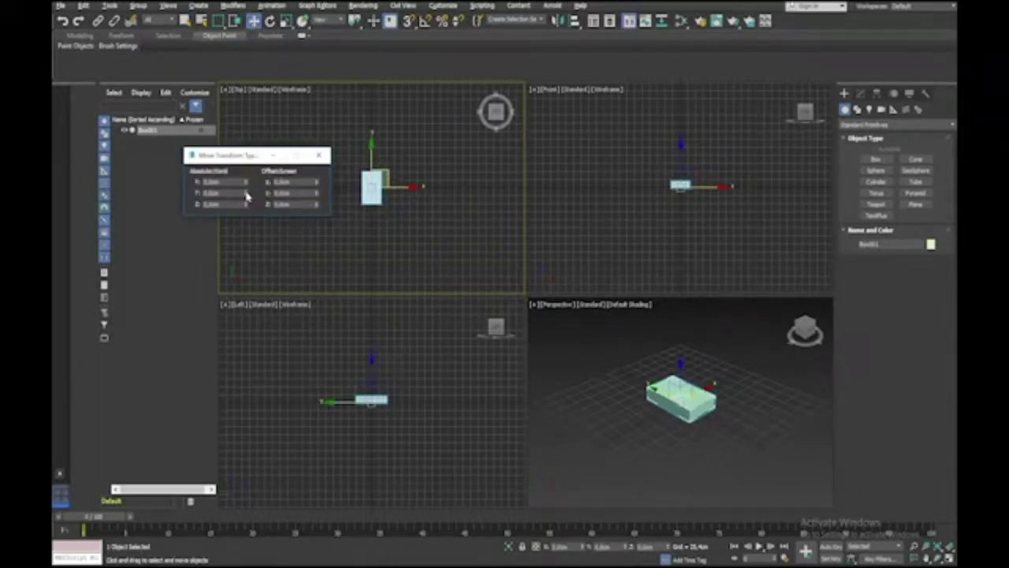
pyautogui.press('super+Tab')
pyautogui.click(295, 161)
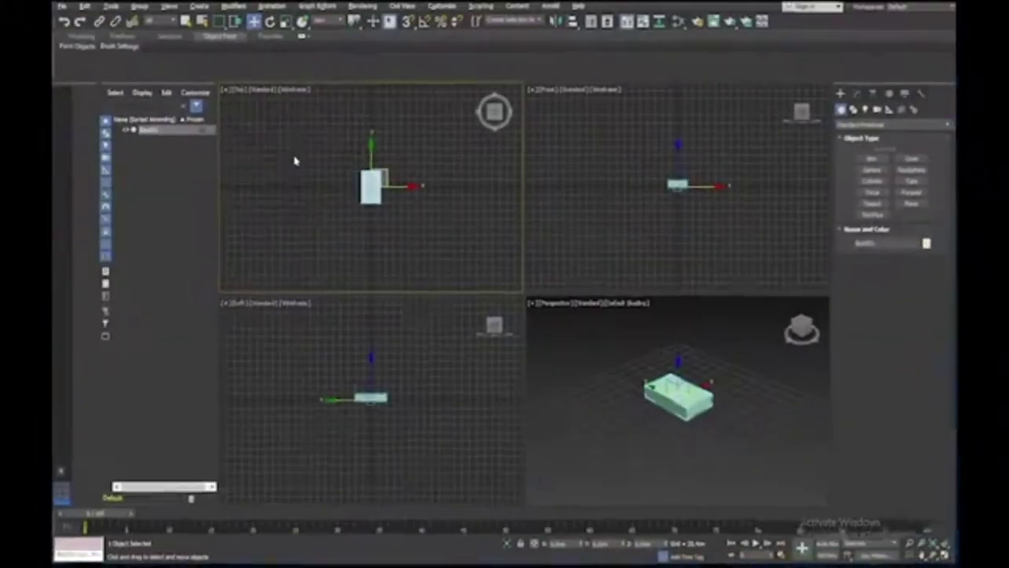
pyautogui.click(319, 155)
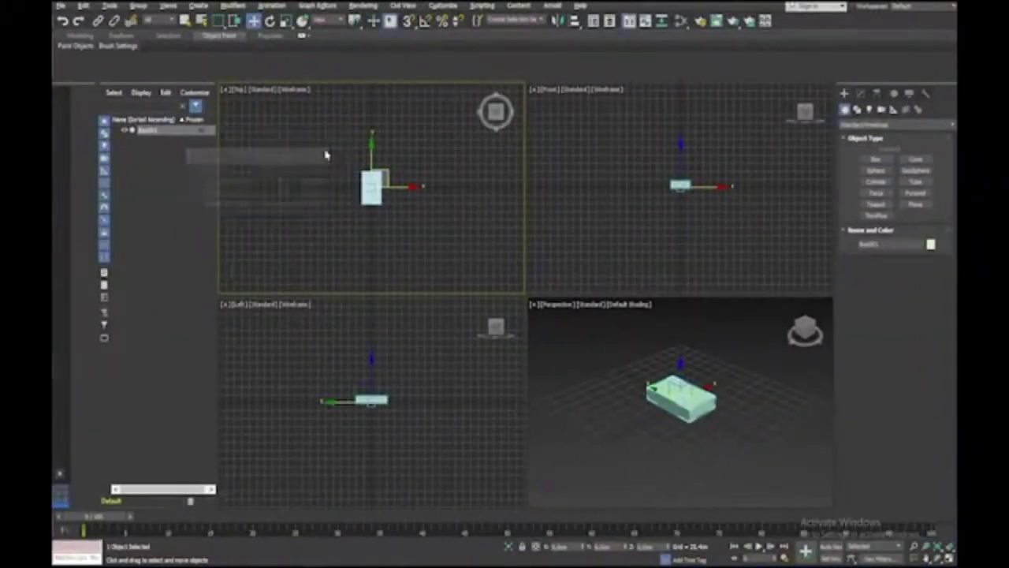
pyautogui.press('super+Tab')
pyautogui.click(268, 155)
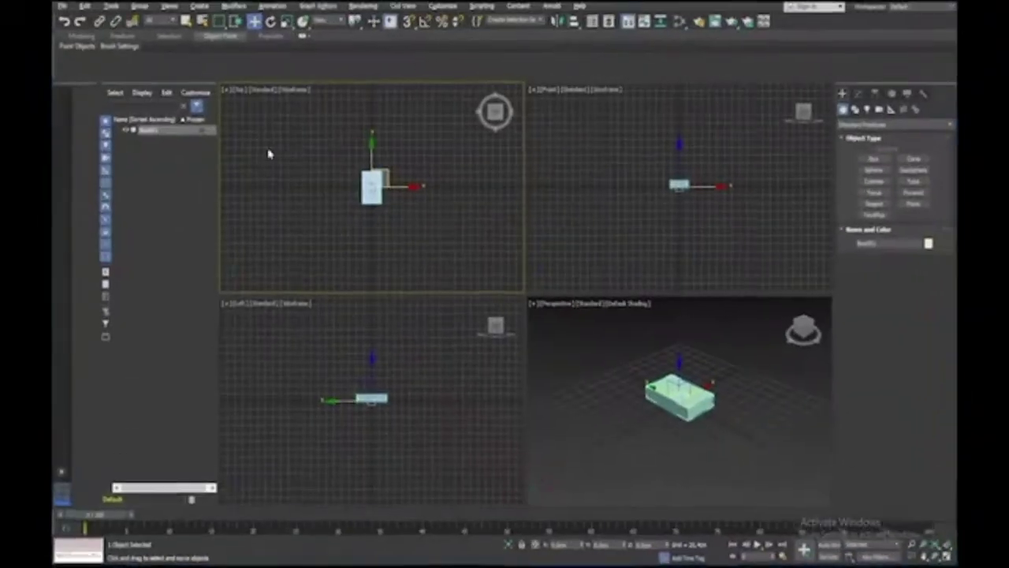
# Maximize the Perspective viewport, frame the box in it and display edged faces
pyautogui.click(599, 335)
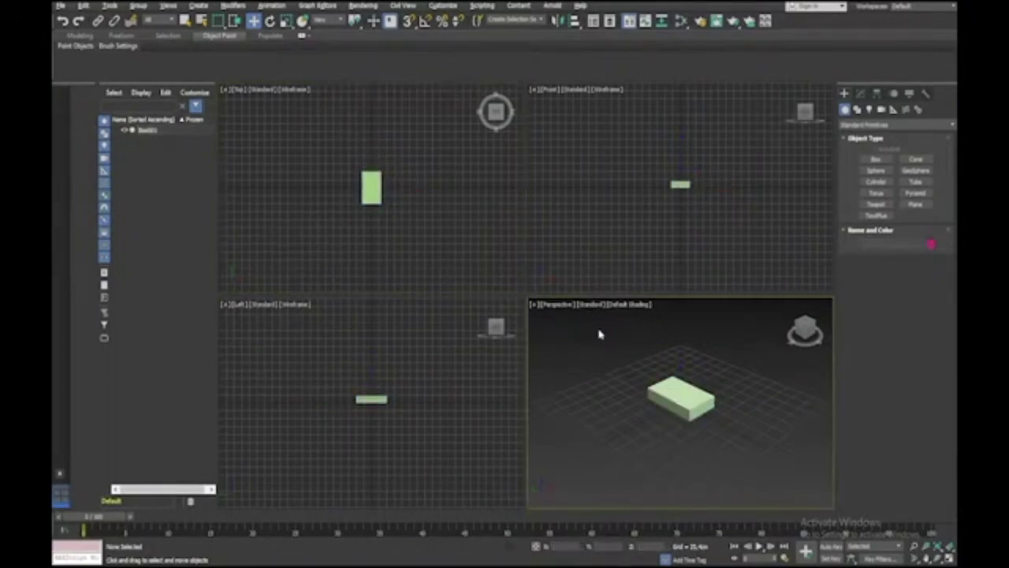
pyautogui.hotkey('alt', 'w')
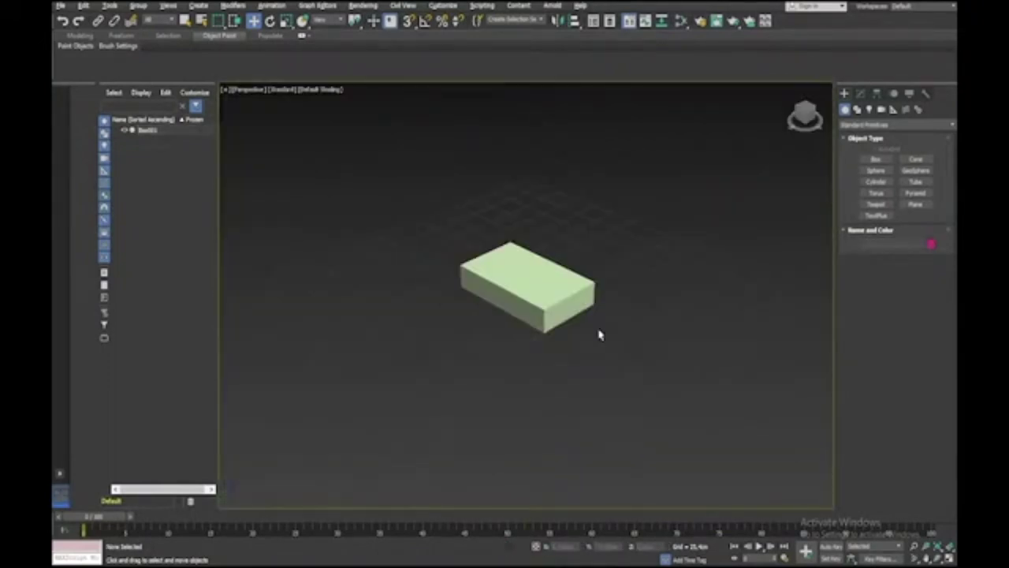
pyautogui.press('z')
pyautogui.press('F4')
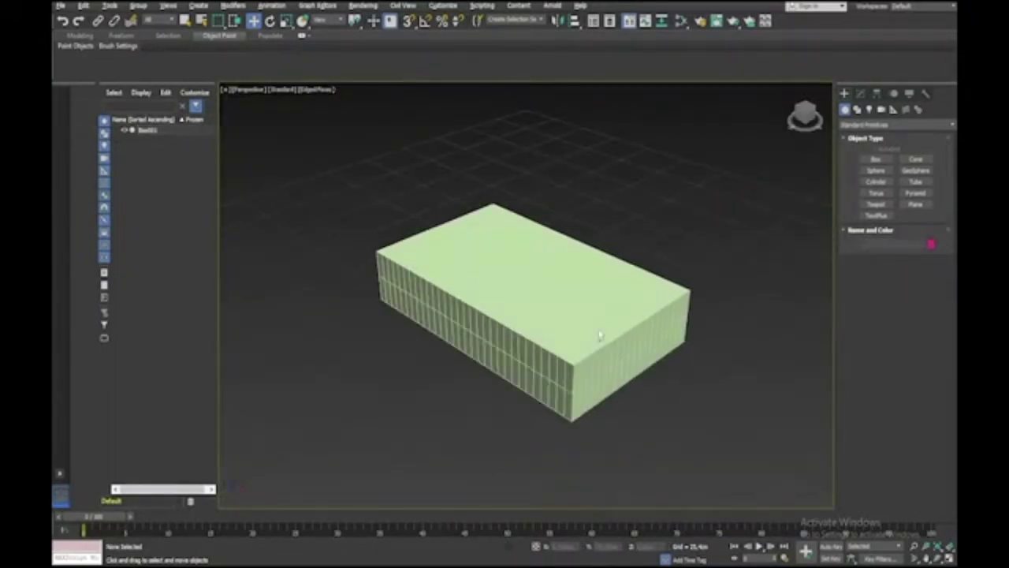
pyautogui.keyDown('alt'); pyautogui.moveTo(599, 335); pyautogui.dragTo(599, 335, button='middle'); pyautogui.keyUp('alt')
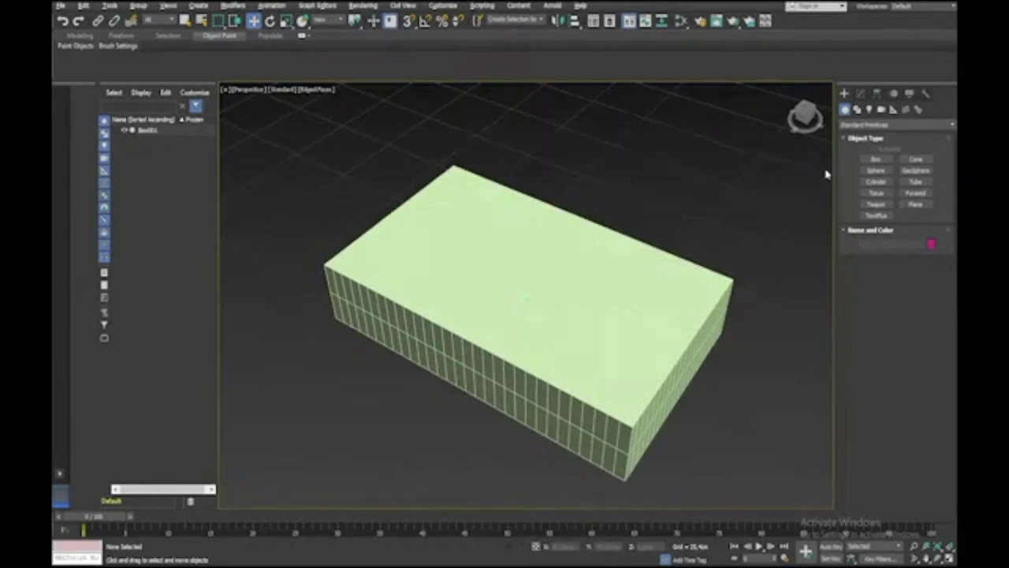
# Change the box's object color to a darker, muted green
pyautogui.click(623, 322)
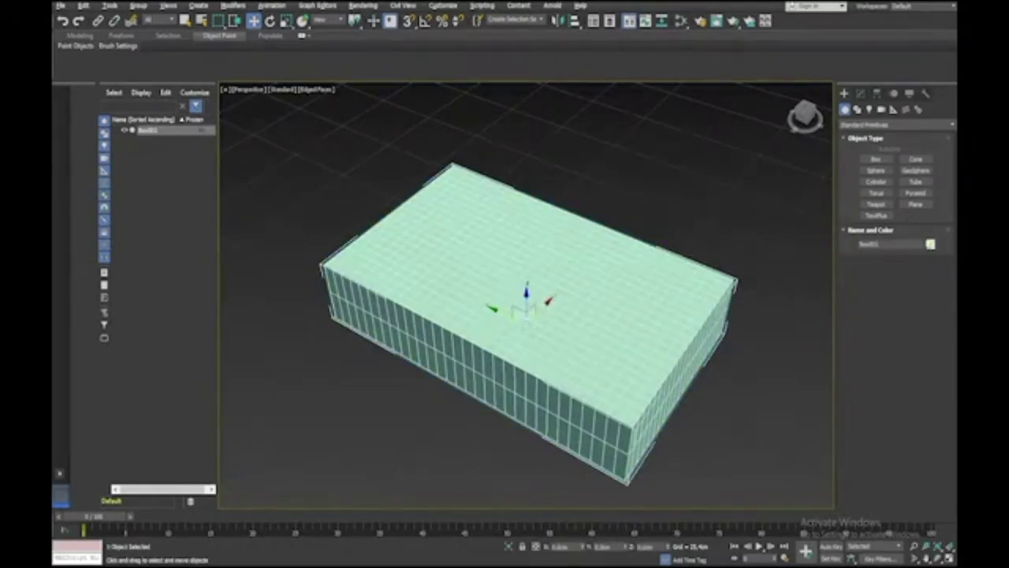
pyautogui.click(931, 245)
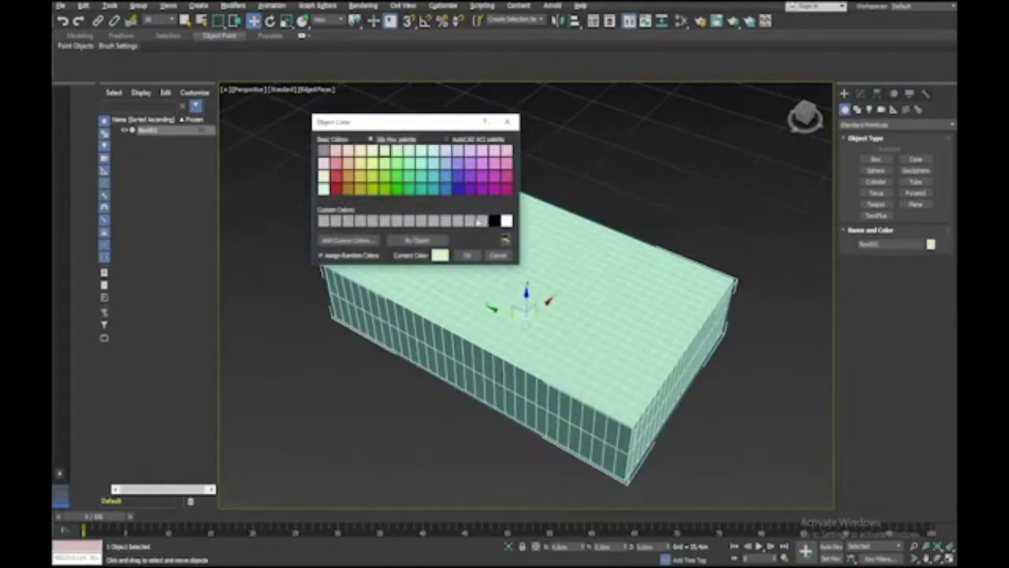
pyautogui.click(384, 150)
pyautogui.click(467, 255)
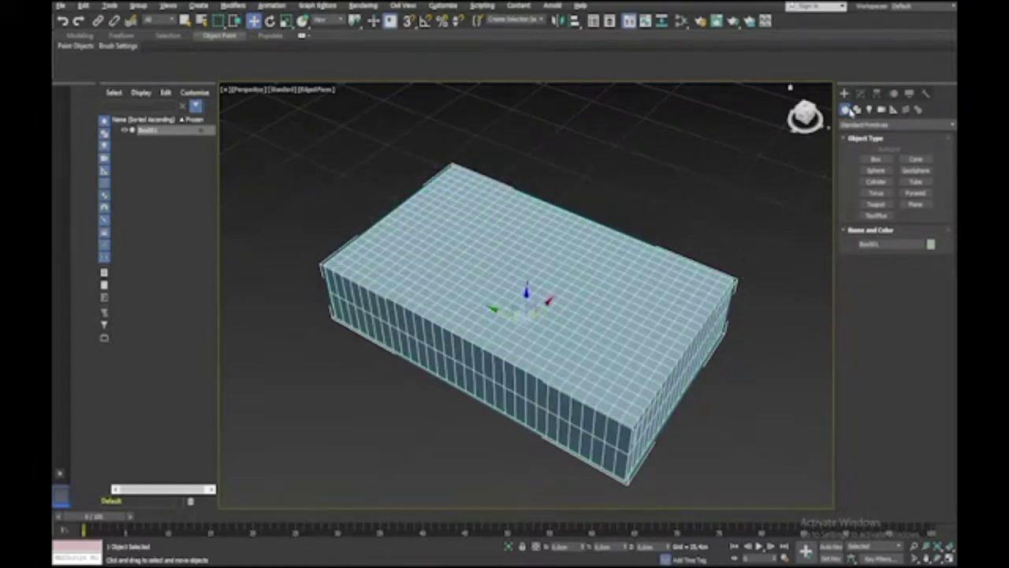
# Add an Edit Poly modifier to the box and switch to polygon sub-object editing
pyautogui.click(860, 94)
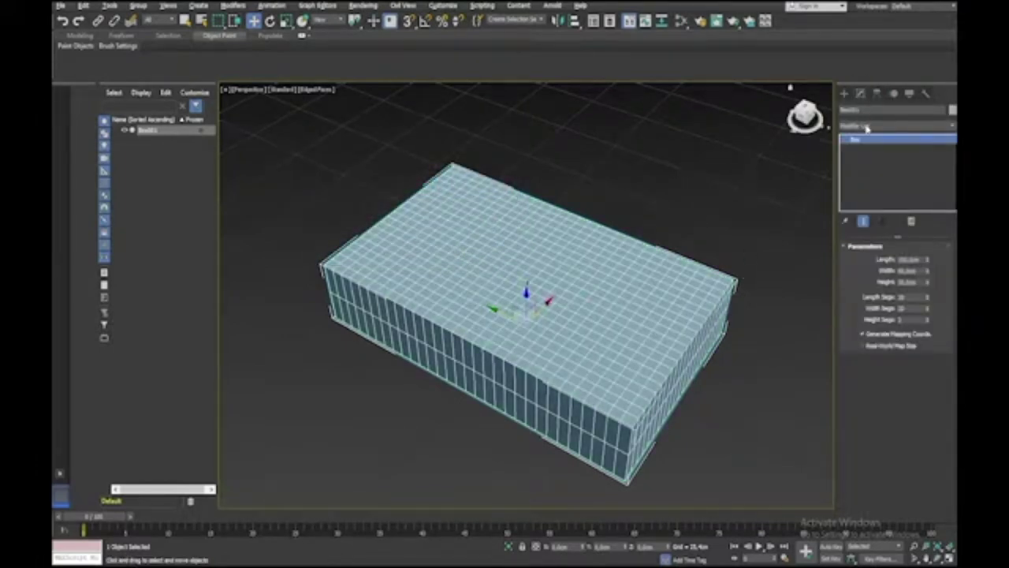
pyautogui.click(867, 129)
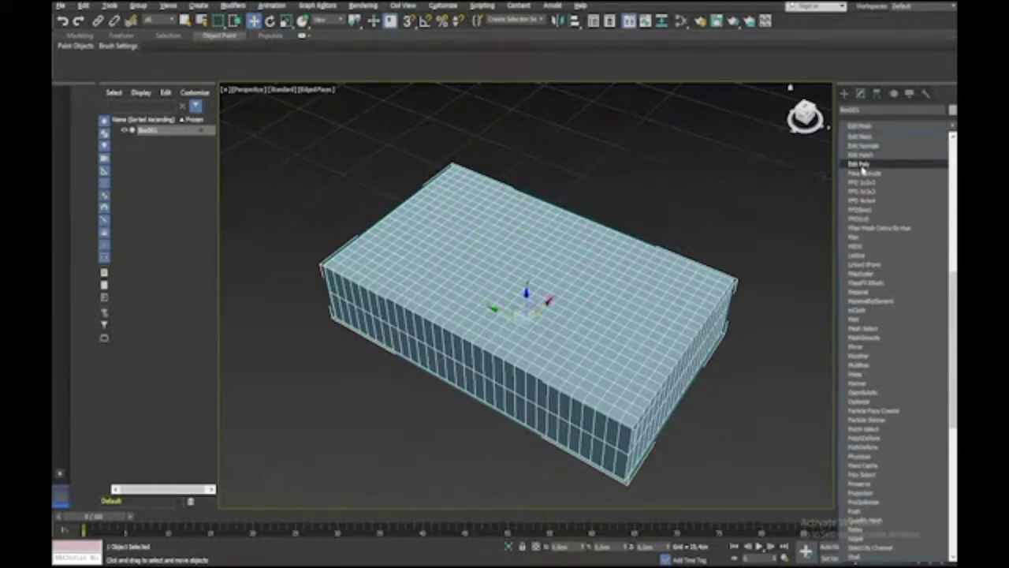
pyautogui.click(861, 164)
pyautogui.click(854, 141)
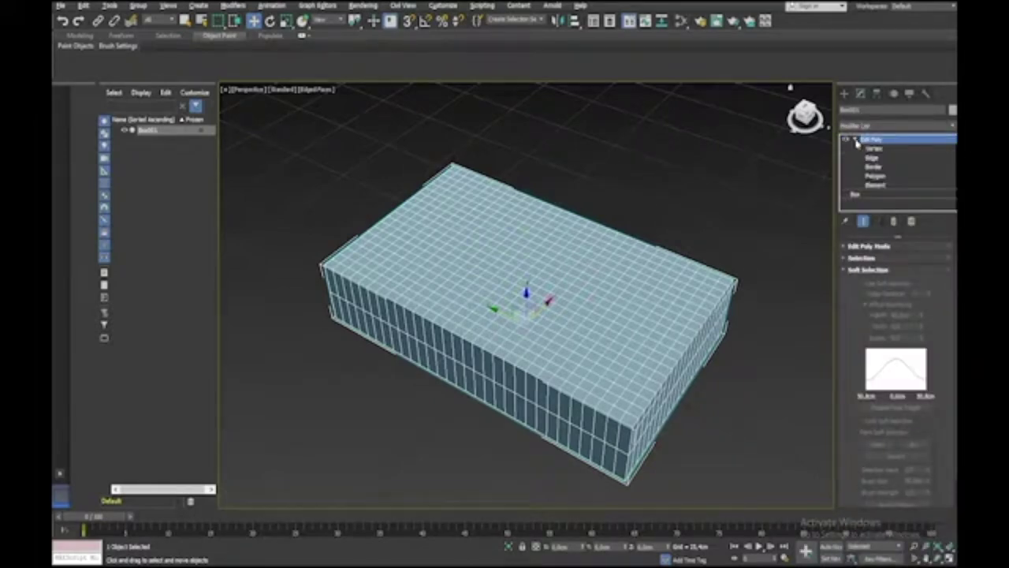
pyautogui.click(870, 149)
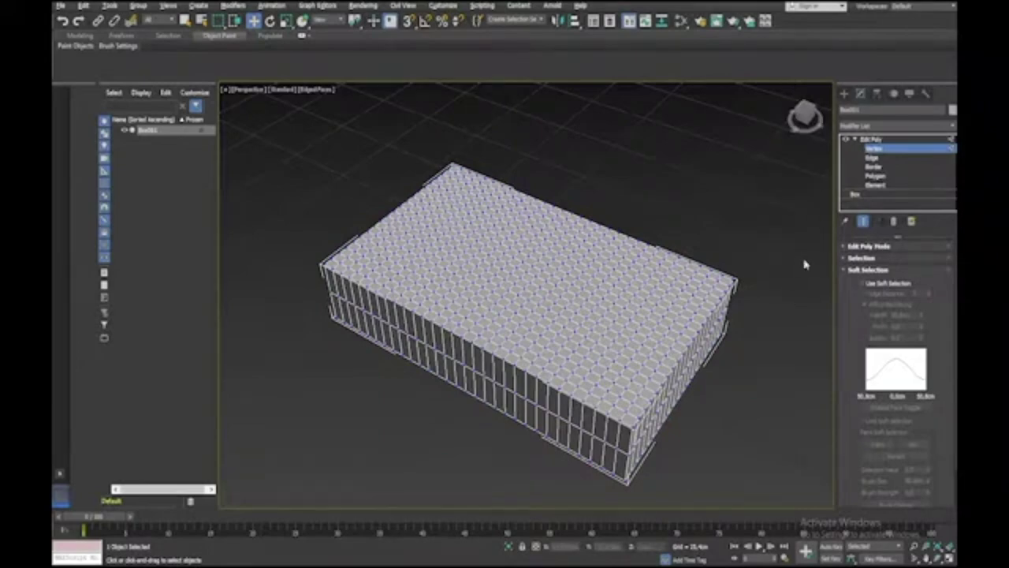
pyautogui.click(875, 176)
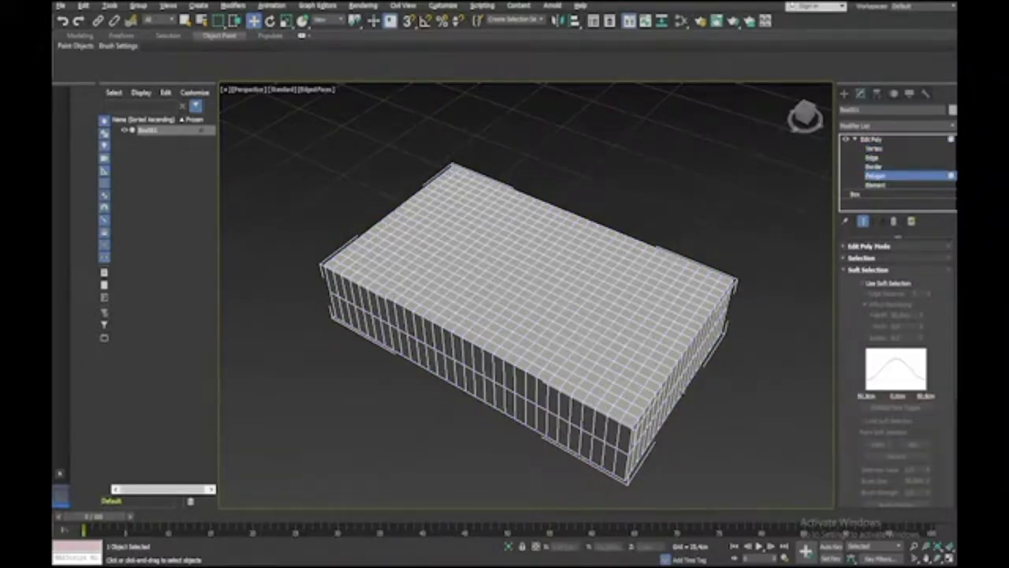
# Select the block of four adjacent polygons at the centre of the box's top face
pyautogui.keyDown('alt'); pyautogui.moveTo(681, 396); pyautogui.dragTo(683, 417, button='middle'); pyautogui.keyUp('alt')
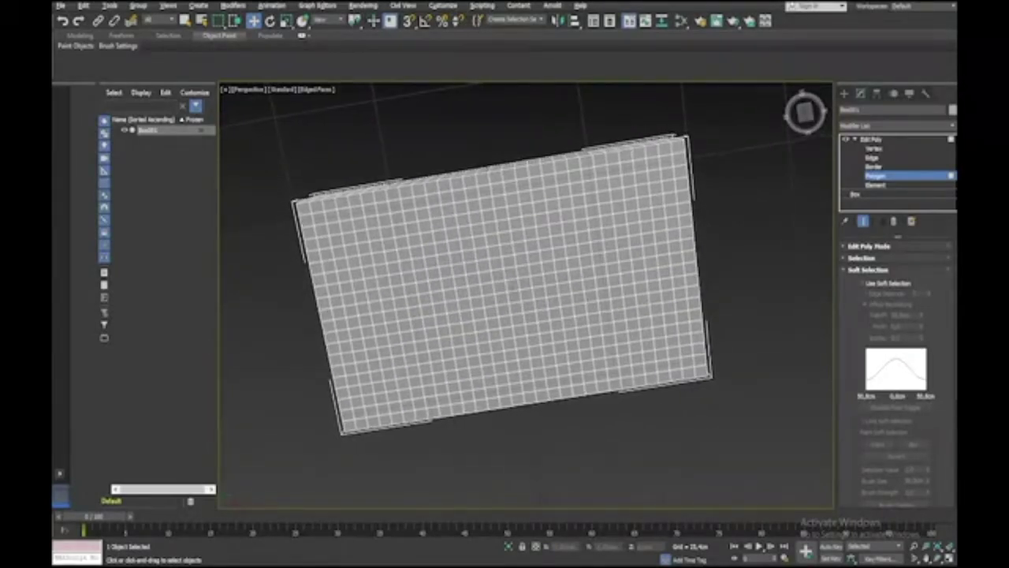
pyautogui.click(512, 286)
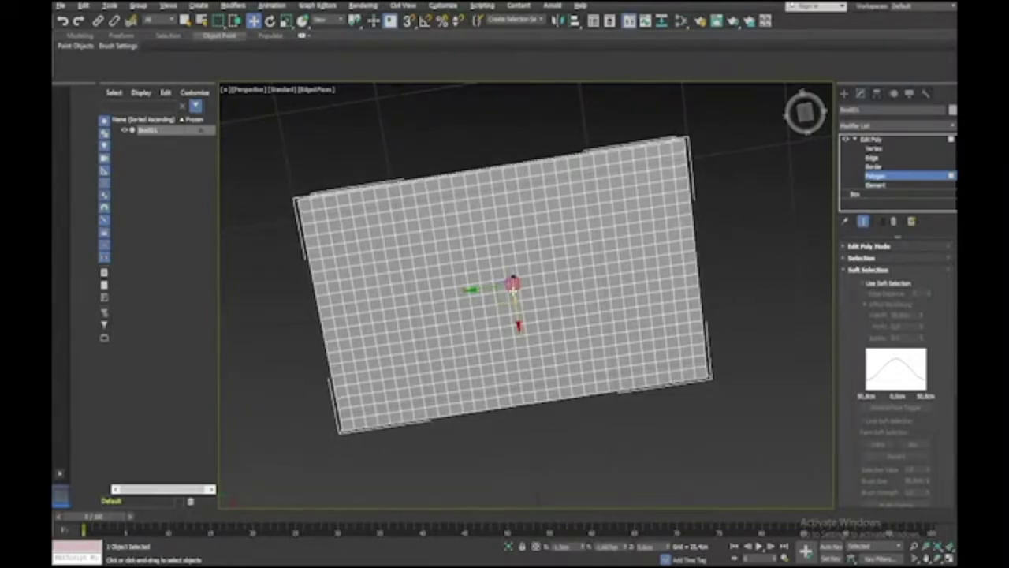
pyautogui.keyDown('ctrl'); pyautogui.click(502, 296); pyautogui.keyUp('ctrl')
pyautogui.keyDown('ctrl'); pyautogui.click(500, 285); pyautogui.keyUp('ctrl')
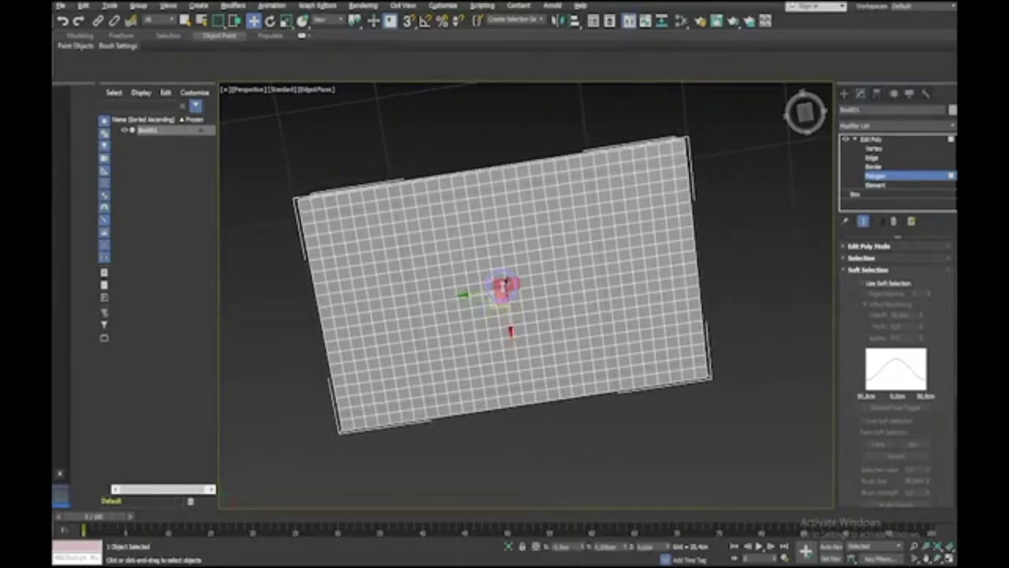
pyautogui.keyDown('ctrl'); pyautogui.click(513, 296); pyautogui.keyUp('ctrl')
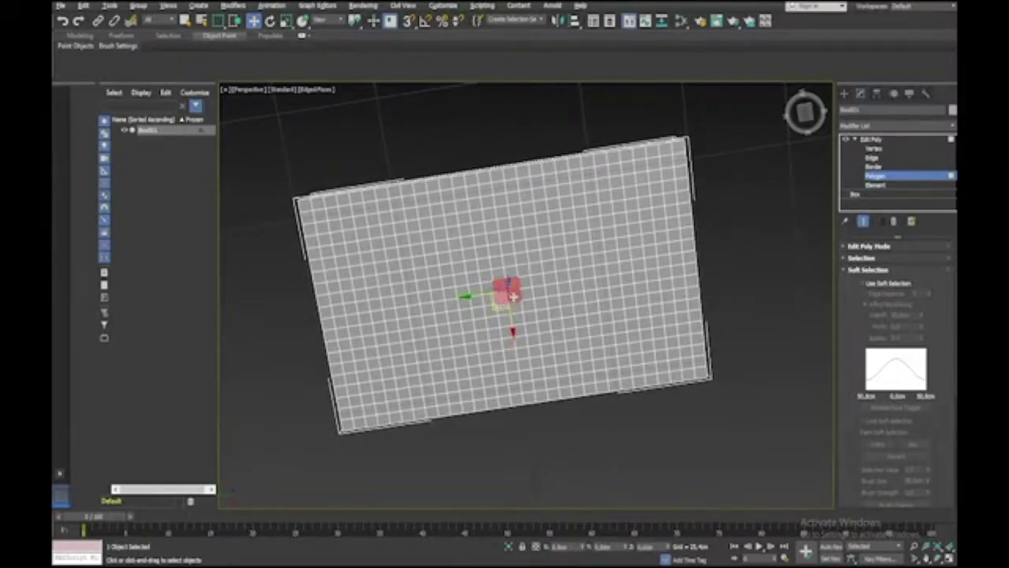
# Grow the central polygon selection outward until it reaches both long edges of the top face
pyautogui.click(845, 271)
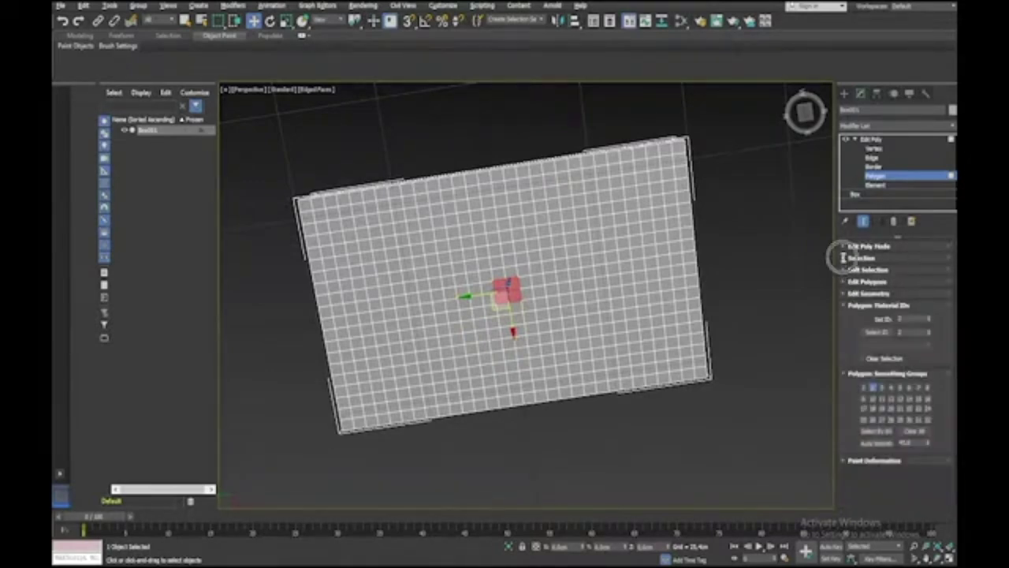
pyautogui.click(847, 258)
pyautogui.click(909, 326)
pyautogui.click(909, 326)
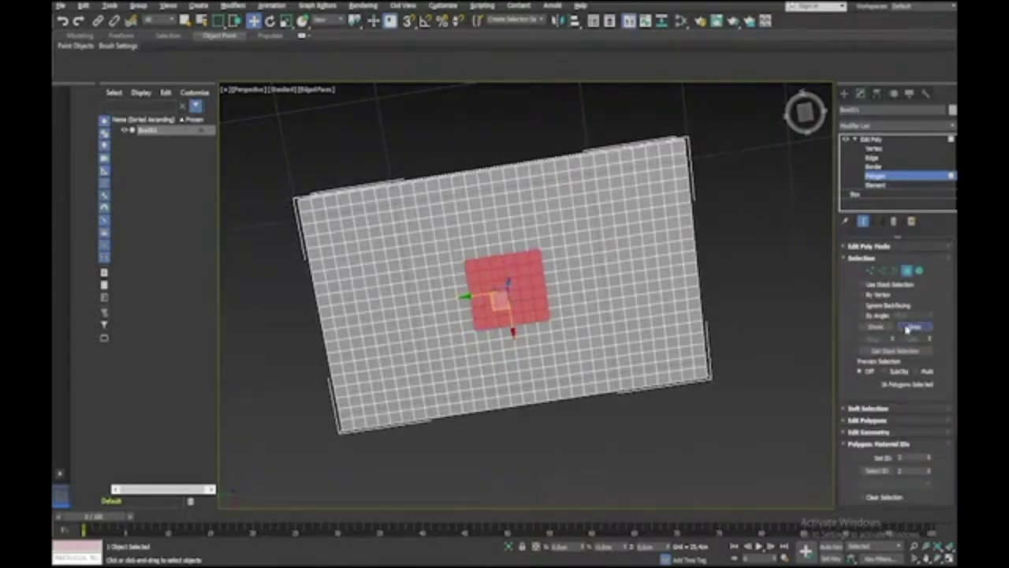
pyautogui.click(909, 326)
pyautogui.click(909, 326)
pyautogui.click(910, 326)
pyautogui.click(910, 325)
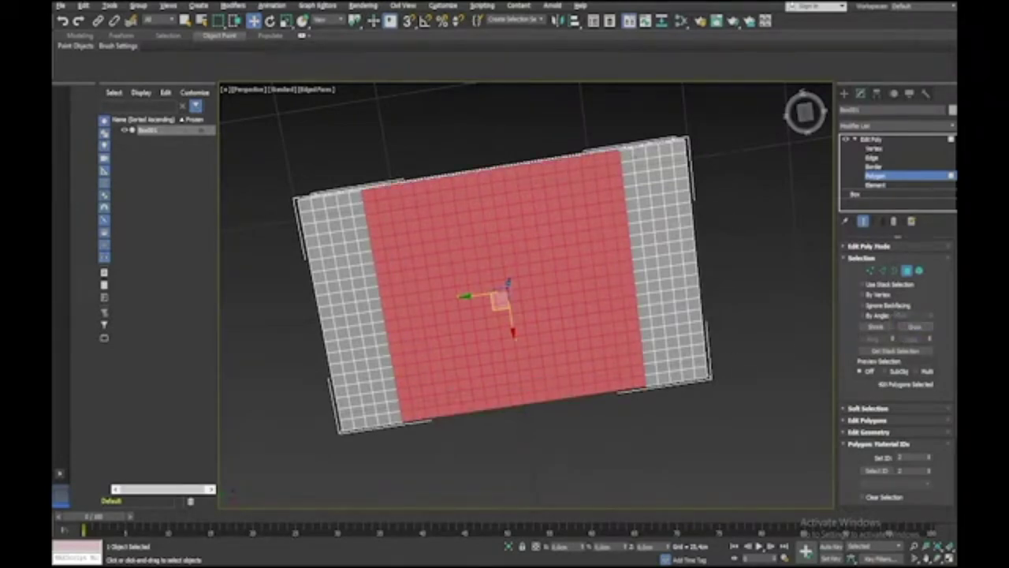
# Replace the current selection with the box's bottom-face polygons and the lower row of side polygons
pyautogui.keyDown('alt'); pyautogui.moveTo(513, 292); pyautogui.dragTo(532, 378, button='middle'); pyautogui.keyUp('alt')
pyautogui.keyDown('alt'); pyautogui.moveTo(552, 236); pyautogui.dragTo(558, 171, button='middle'); pyautogui.keyUp('alt')
pyautogui.keyDown('alt'); pyautogui.moveTo(717, 331); pyautogui.dragTo(782, 333, button='middle'); pyautogui.keyUp('alt')
pyautogui.click(784, 332)
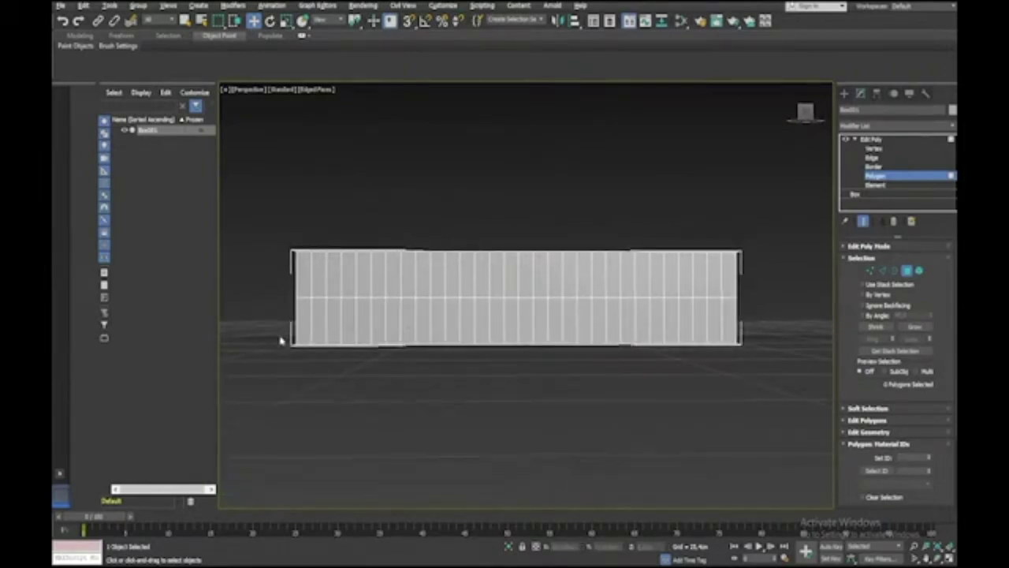
pyautogui.moveTo(274, 330); pyautogui.dragTo(761, 431)
pyautogui.keyDown('alt'); pyautogui.moveTo(760, 431); pyautogui.dragTo(761, 431, button='middle'); pyautogui.keyUp('alt')
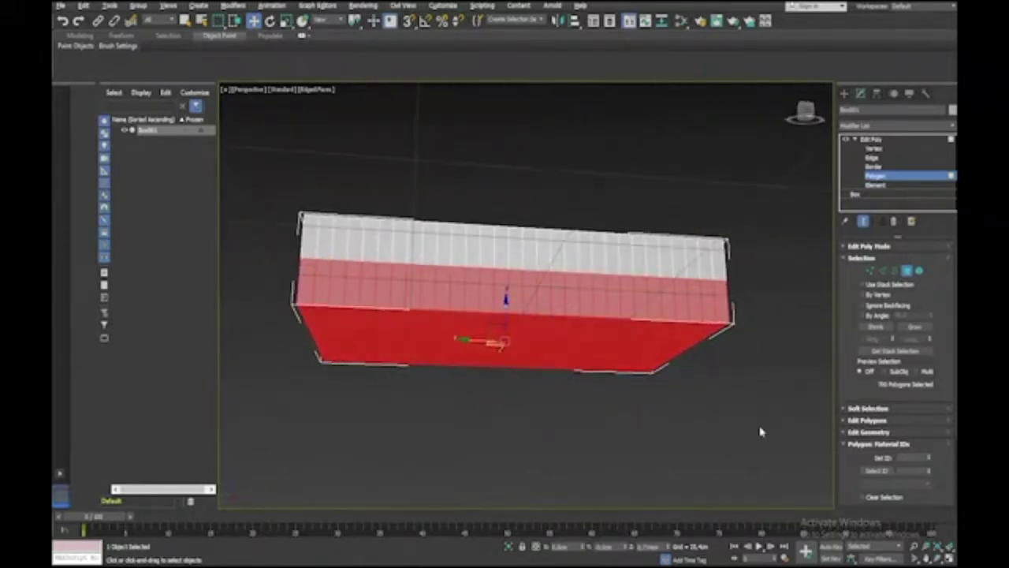
# In the Front view, remove the side polygons from the selection so only the bottom-face polygons stay selected
pyautogui.hotkey('alt', 'w')
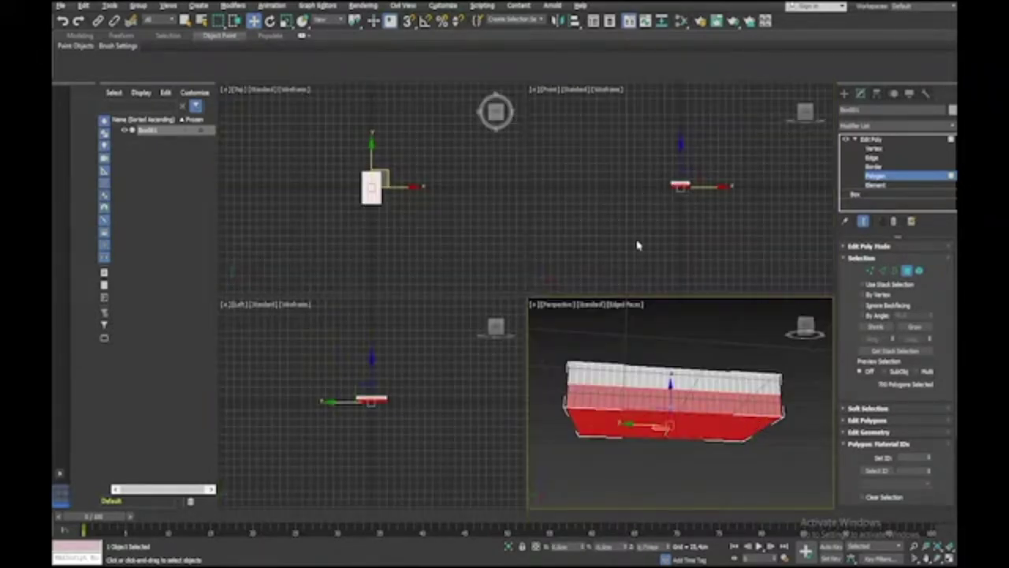
pyautogui.rightClick(637, 245)
pyautogui.hotkey('alt', 'w')
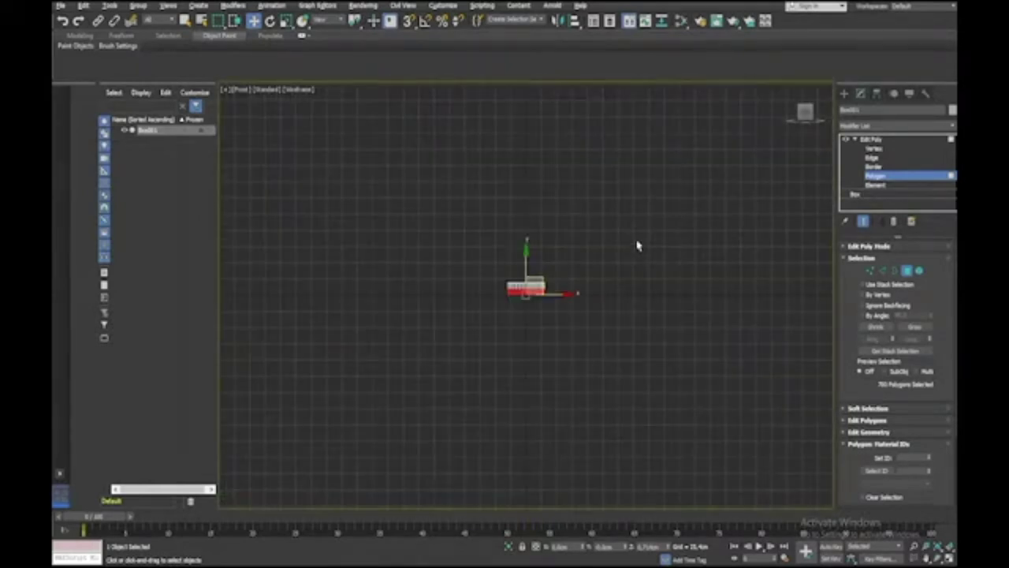
pyautogui.press('z')
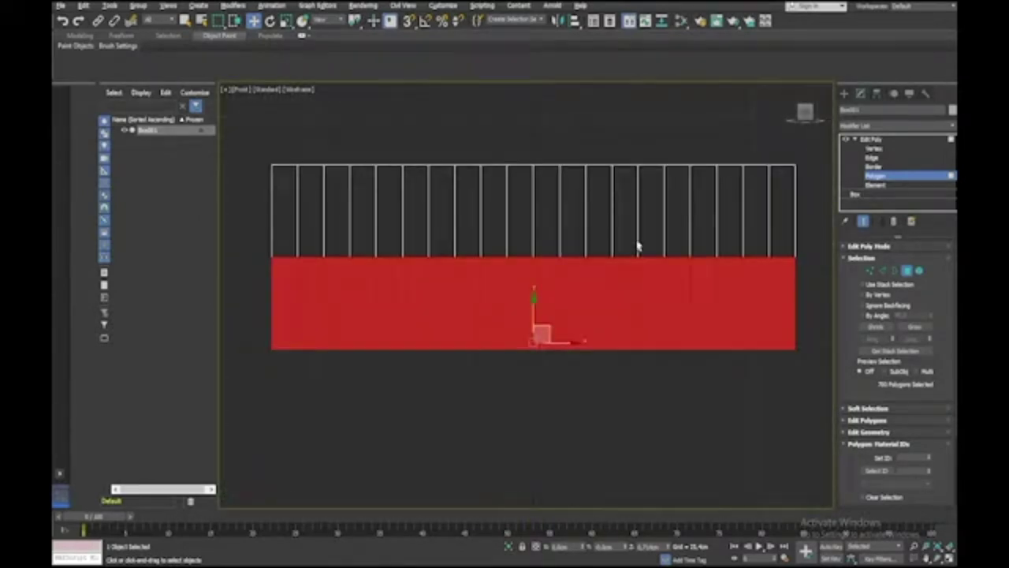
pyautogui.moveTo(247, 233); pyautogui.dragTo(825, 300)
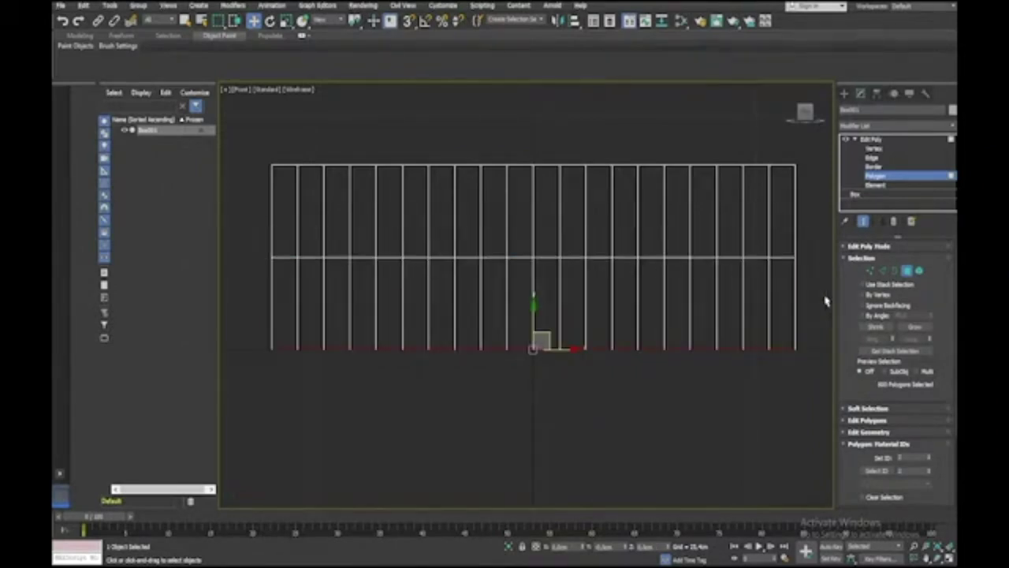
# Return to the full-size Perspective view and clear the bottom-face polygon selection
pyautogui.hotkey('alt', 'w')
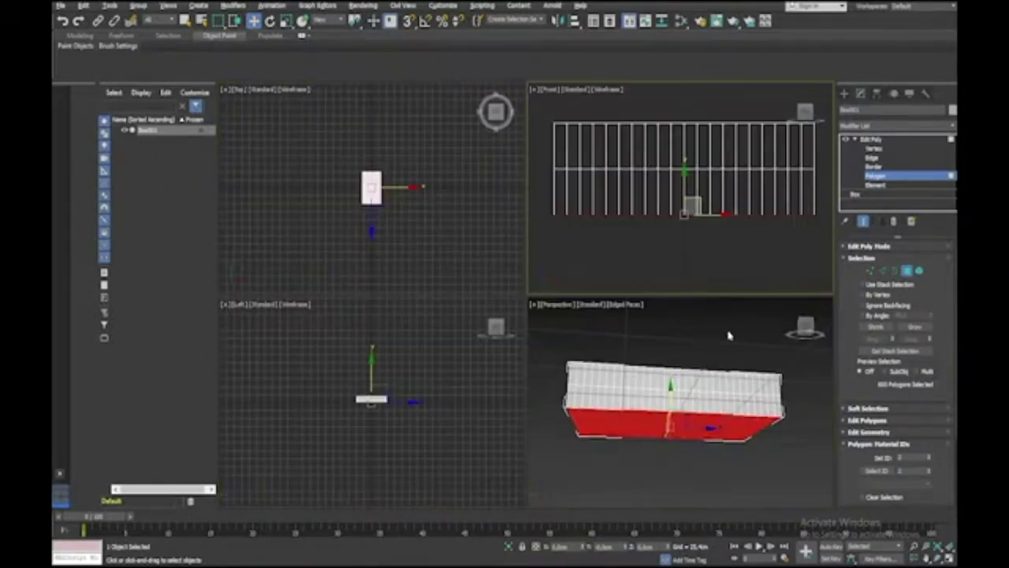
pyautogui.rightClick(729, 336)
pyautogui.hotkey('alt', 'w')
pyautogui.keyDown('alt'); pyautogui.moveTo(729, 336); pyautogui.dragTo(730, 335, button='middle'); pyautogui.keyUp('alt')
pyautogui.hotkey('ctrl', 'd')
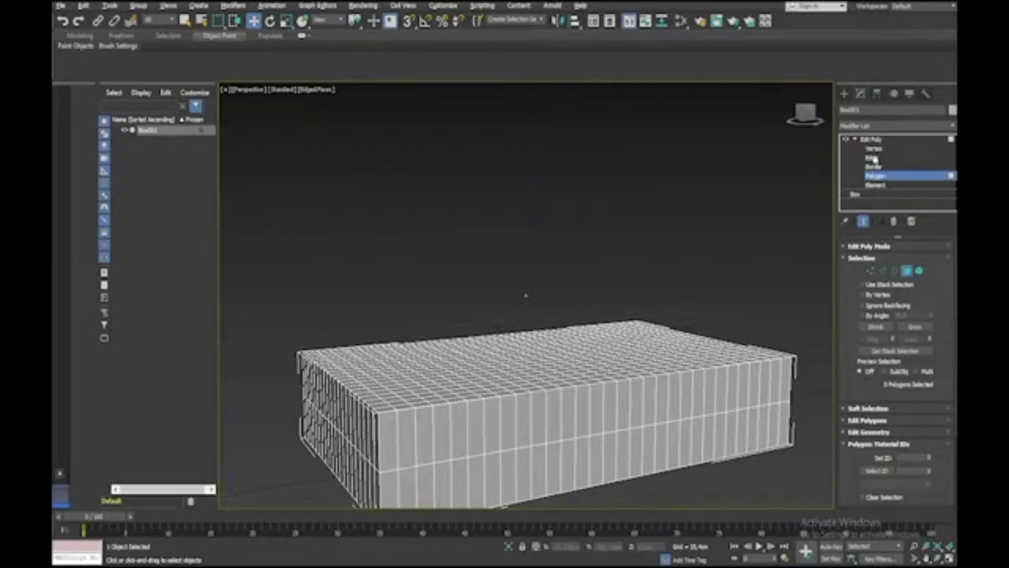
# Switch to edge editing and select all four runs of edges around the perimeter of the box's top face
pyautogui.click(874, 159)
pyautogui.keyDown('alt'); pyautogui.moveTo(712, 333); pyautogui.dragTo(741, 353, button='middle'); pyautogui.keyUp('alt')
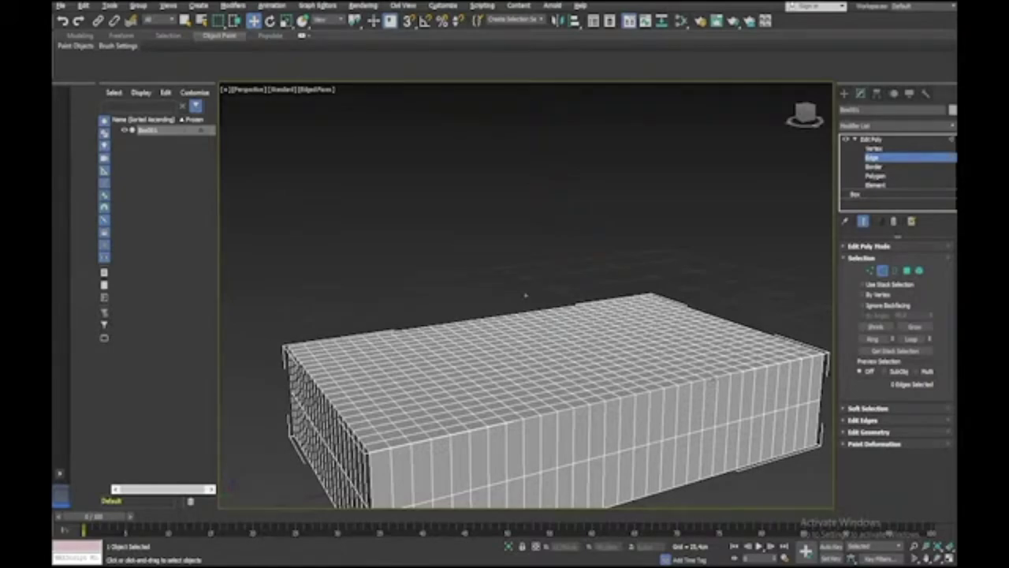
pyautogui.doubleClick(713, 379)
pyautogui.keyDown('alt'); pyautogui.moveTo(713, 379); pyautogui.dragTo(713, 380, button='middle'); pyautogui.keyUp('alt')
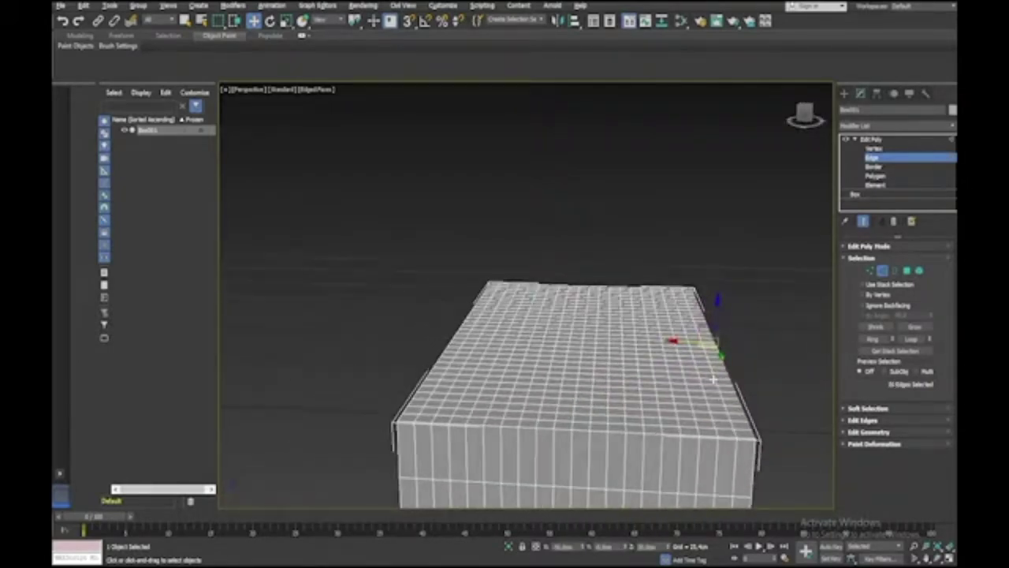
pyautogui.doubleClick(632, 432)
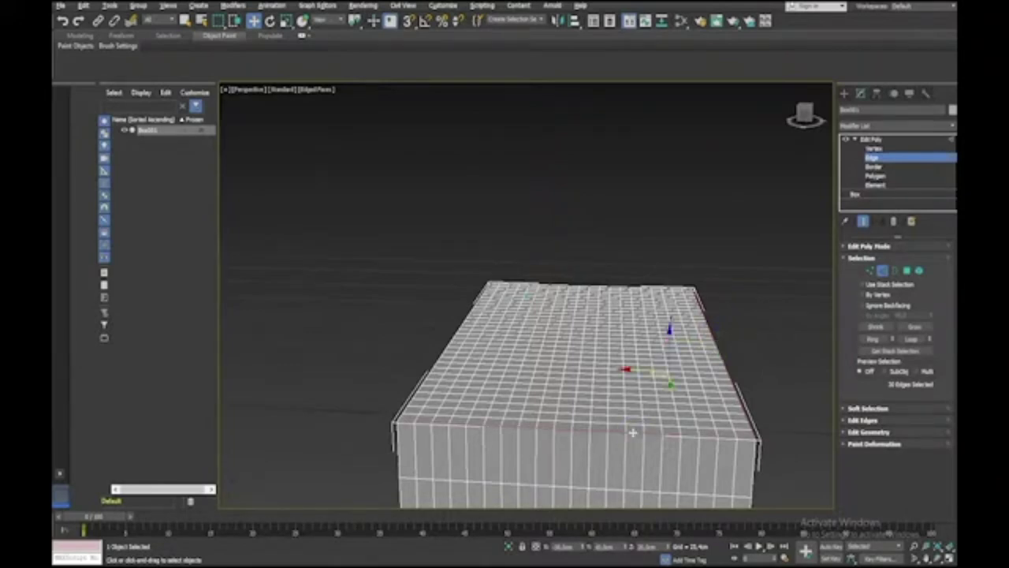
pyautogui.keyDown('alt'); pyautogui.moveTo(632, 431); pyautogui.dragTo(632, 432, button='middle'); pyautogui.keyUp('alt')
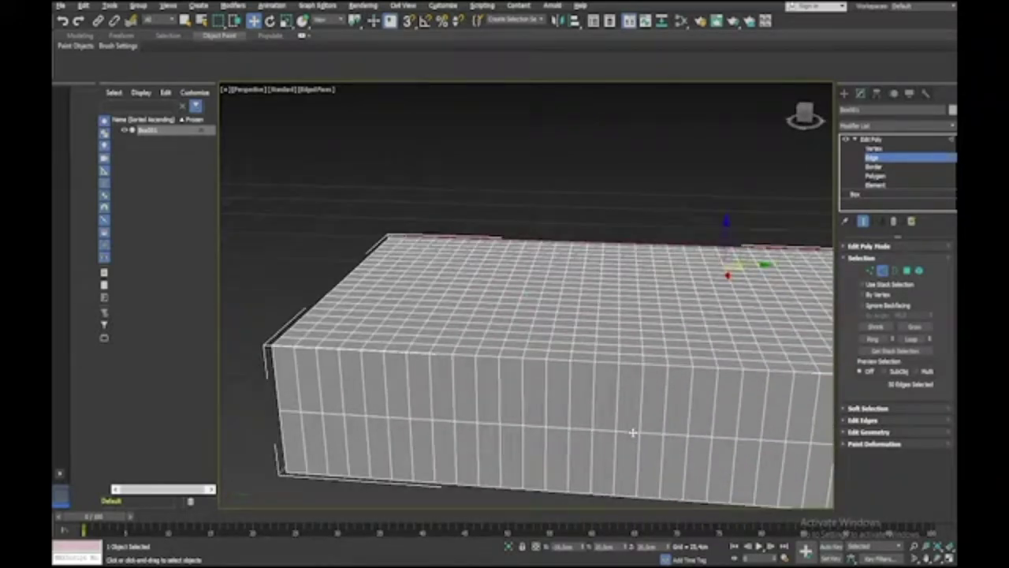
pyautogui.keyDown('ctrl'); pyautogui.doubleClick(658, 366); pyautogui.keyUp('ctrl')
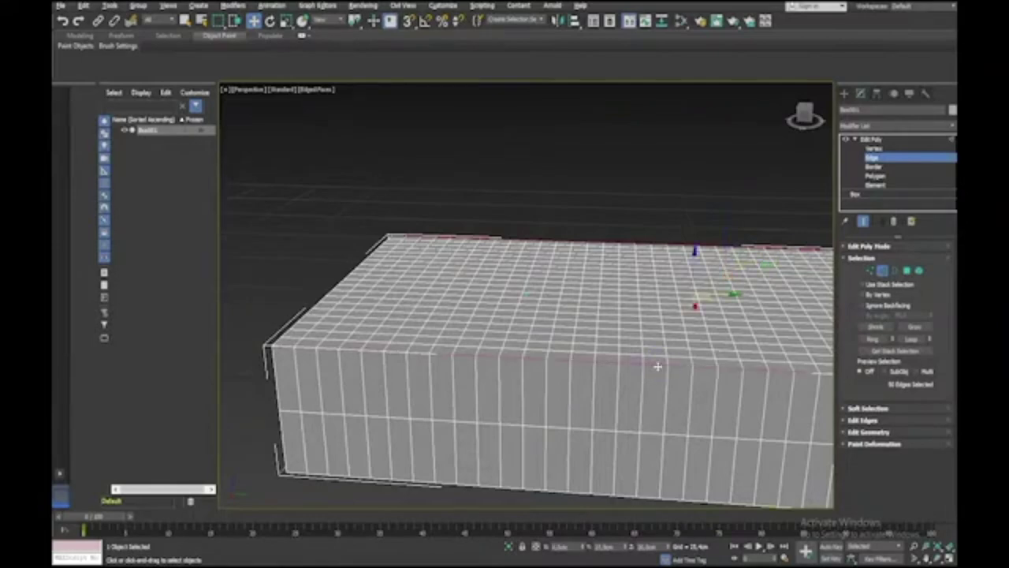
pyautogui.keyDown('alt'); pyautogui.moveTo(658, 365); pyautogui.dragTo(657, 366, button='middle'); pyautogui.keyUp('alt')
pyautogui.keyDown('alt'); pyautogui.moveTo(517, 402); pyautogui.dragTo(525, 412, button='middle'); pyautogui.keyUp('alt')
pyautogui.keyDown('ctrl'); pyautogui.click(530, 410); pyautogui.keyUp('ctrl')
pyautogui.keyDown('ctrl'); pyautogui.doubleClick(530, 410); pyautogui.keyUp('ctrl')
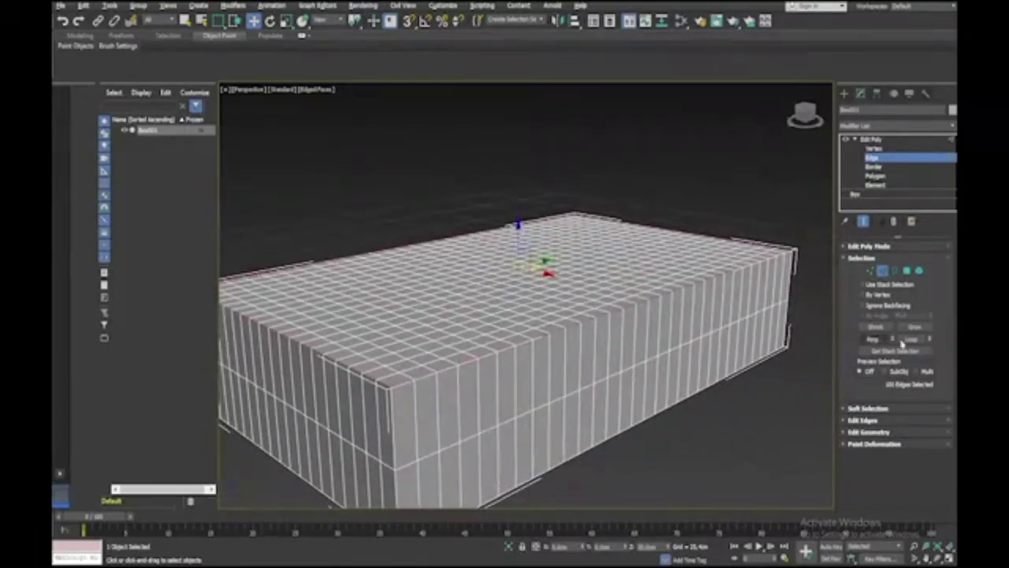
# Enable soft selection for the perimeter edges and set its falloff to 8.636 cm
pyautogui.click(845, 258)
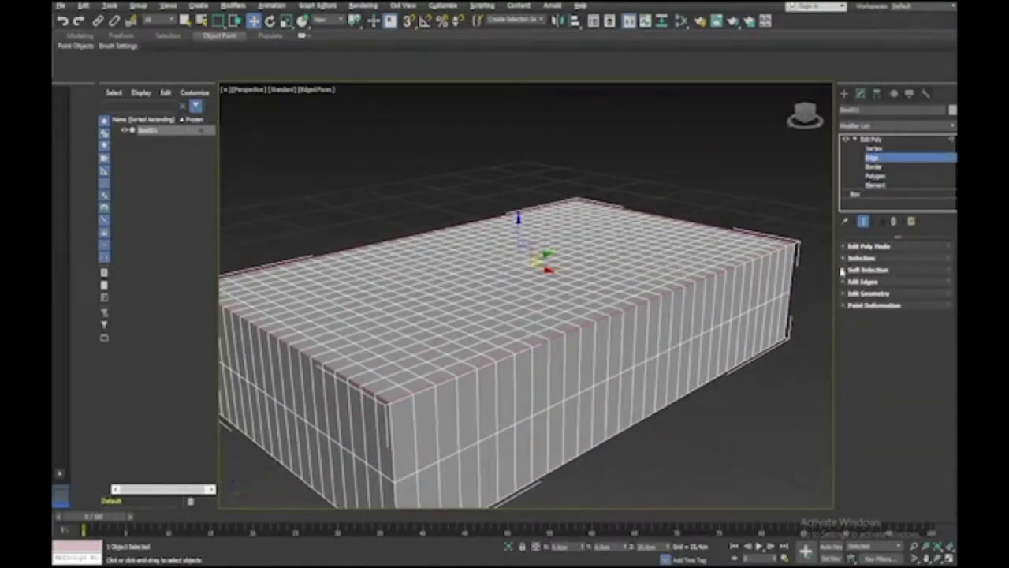
pyautogui.click(842, 269)
pyautogui.click(864, 268)
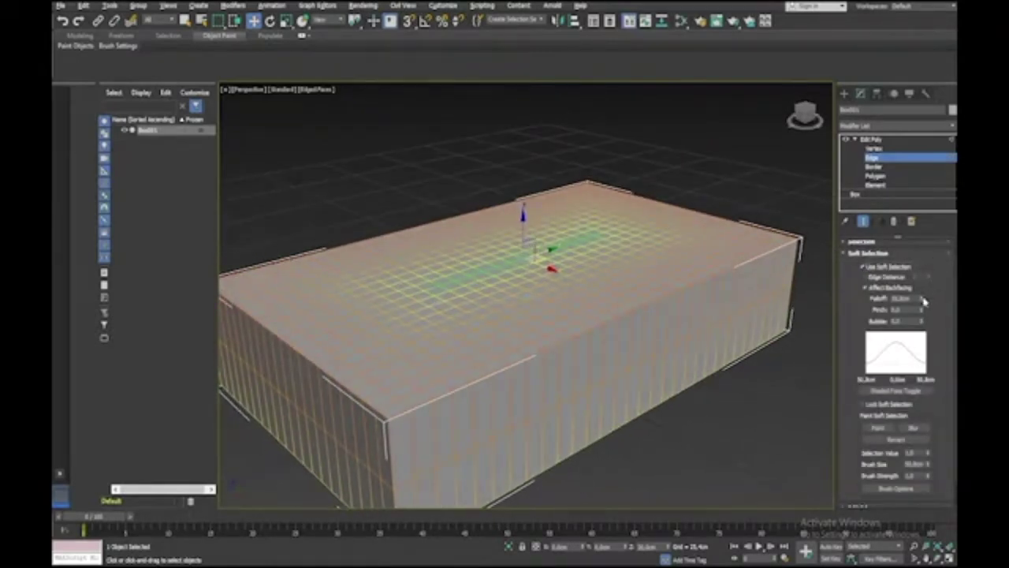
pyautogui.moveTo(922, 301); pyautogui.dragTo(919, 343)
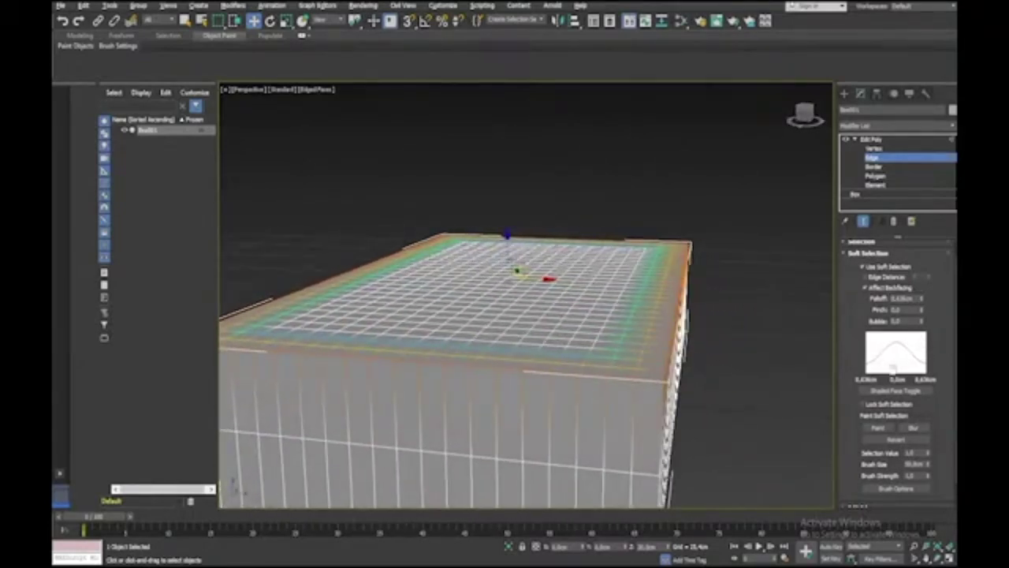
# Move the soft-selected perimeter edges down along Z to round off the cushion's top rim, and deselect them
pyautogui.keyDown('alt'); pyautogui.moveTo(713, 378); pyautogui.dragTo(726, 379, button='middle'); pyautogui.keyUp('alt')
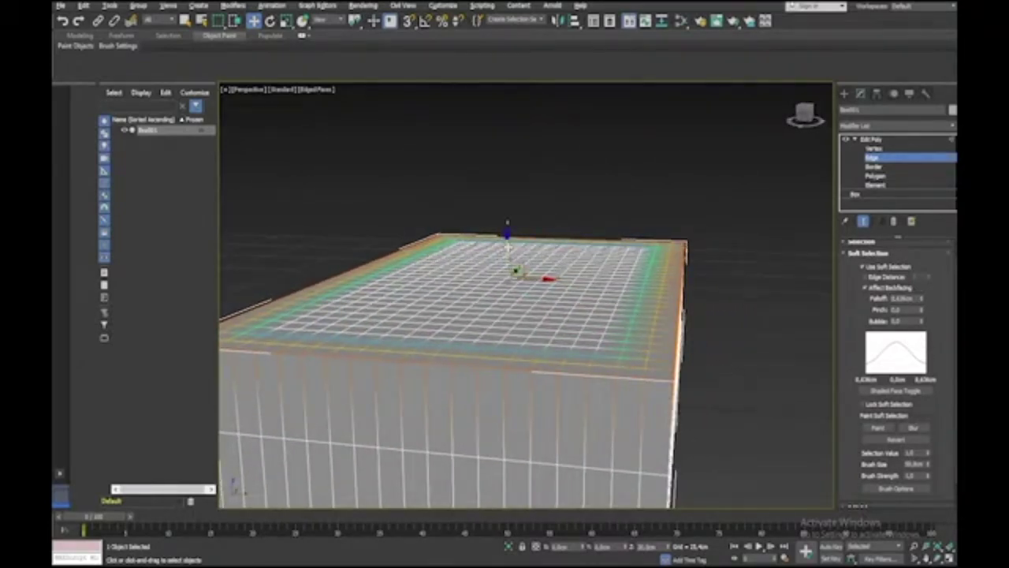
pyautogui.moveTo(508, 246); pyautogui.dragTo(513, 269)
pyautogui.keyDown('alt'); pyautogui.moveTo(513, 269); pyautogui.dragTo(513, 269, button='middle'); pyautogui.keyUp('alt')
pyautogui.click(733, 223)
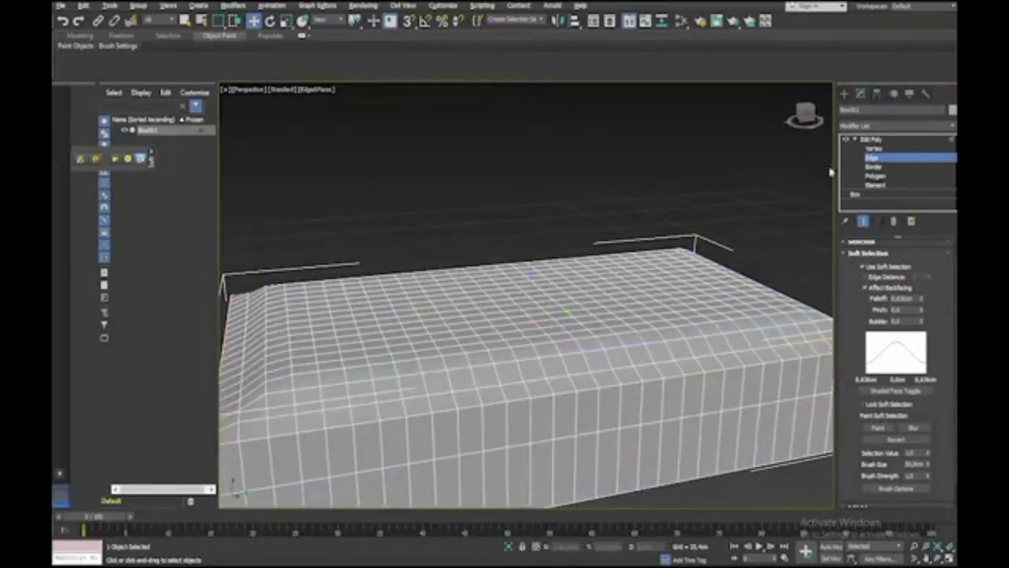
# Switch to vertex editing, select the first tuft vertex near one corner of the top face, and turn off soft selection
pyautogui.click(873, 149)
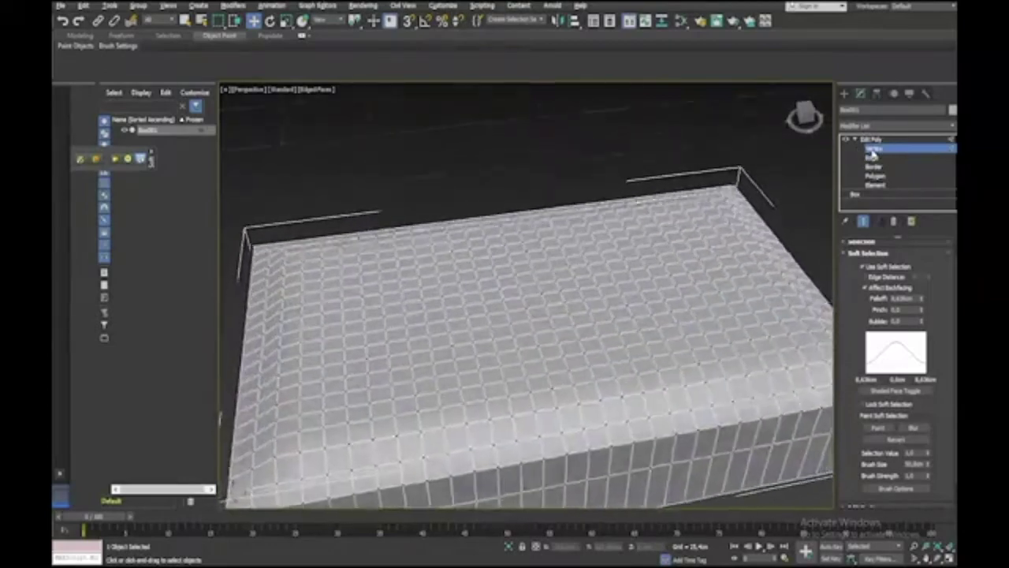
pyautogui.keyDown('alt'); pyautogui.moveTo(493, 240); pyautogui.dragTo(489, 249, button='middle'); pyautogui.keyUp('alt')
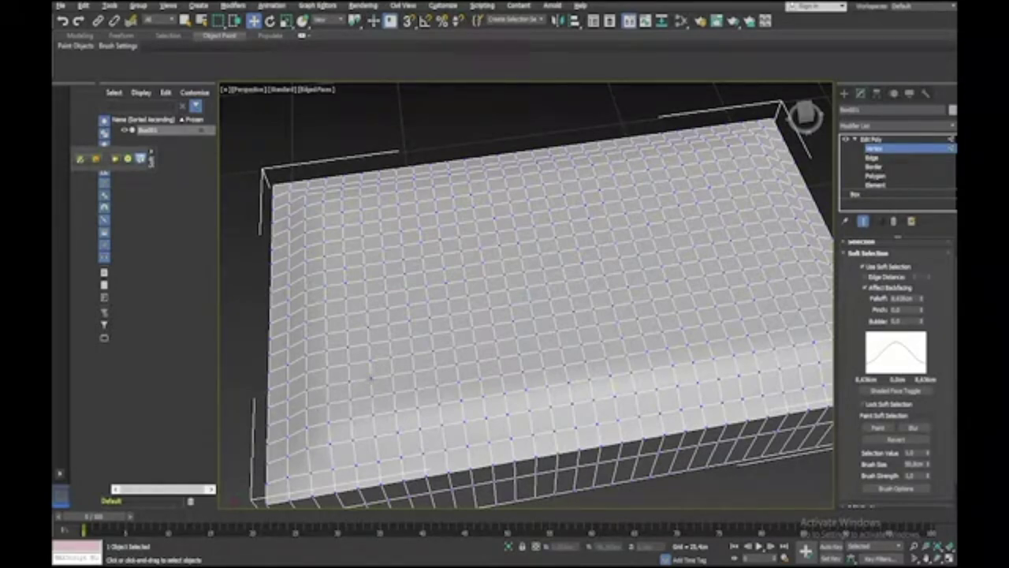
pyautogui.click(370, 379)
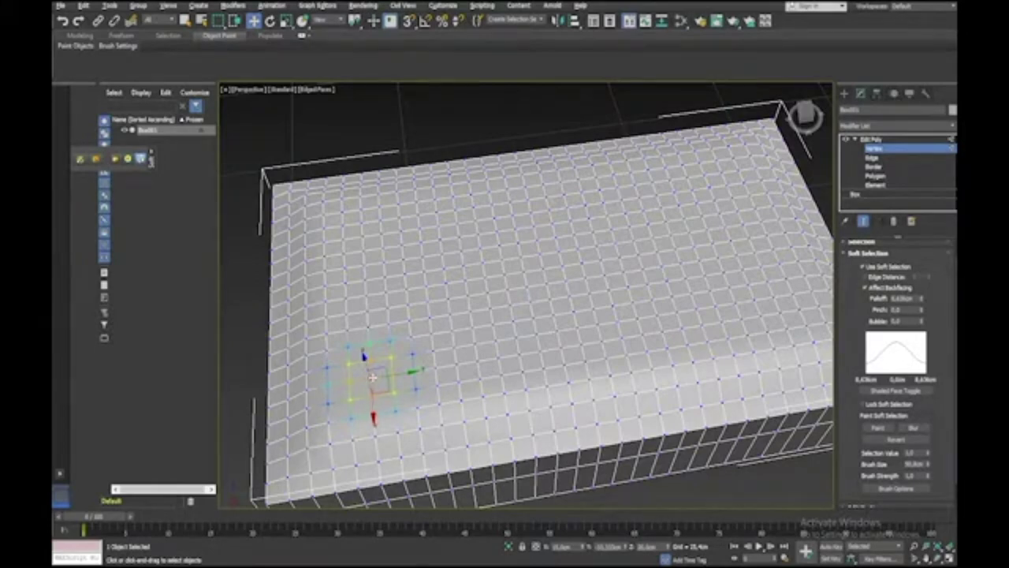
pyautogui.click(862, 268)
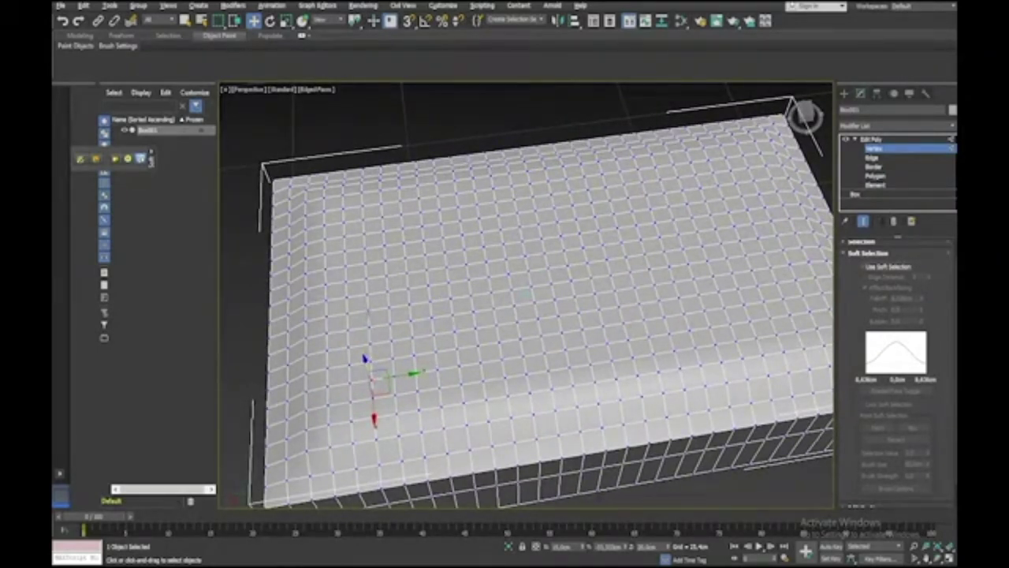
# Add evenly spaced top-face vertices to the selection to form a grid of five by three tuft points
pyautogui.keyDown('ctrl'); pyautogui.click(367, 298); pyautogui.keyUp('ctrl')
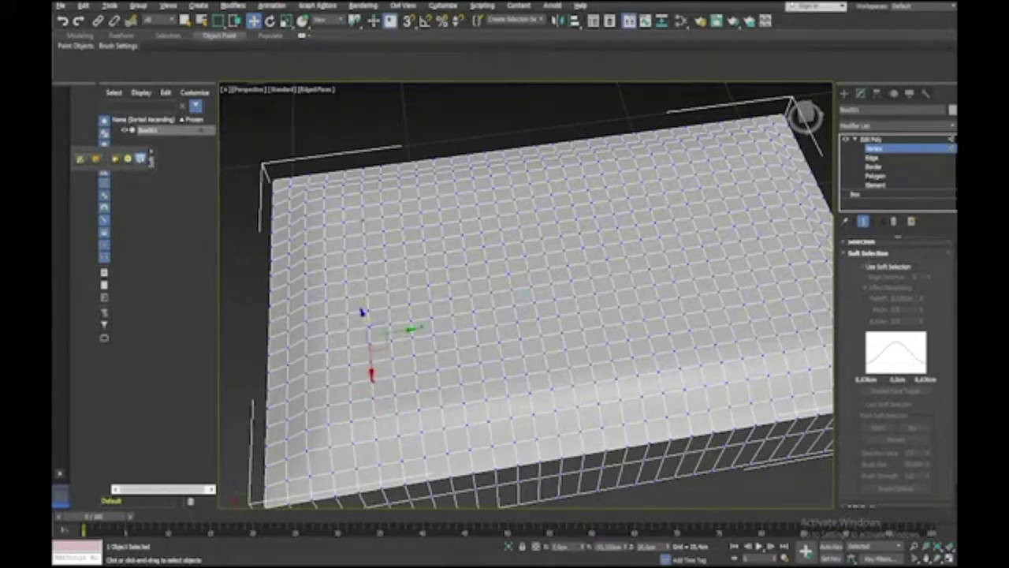
pyautogui.moveTo(362, 312); pyautogui.dragTo(360, 270)
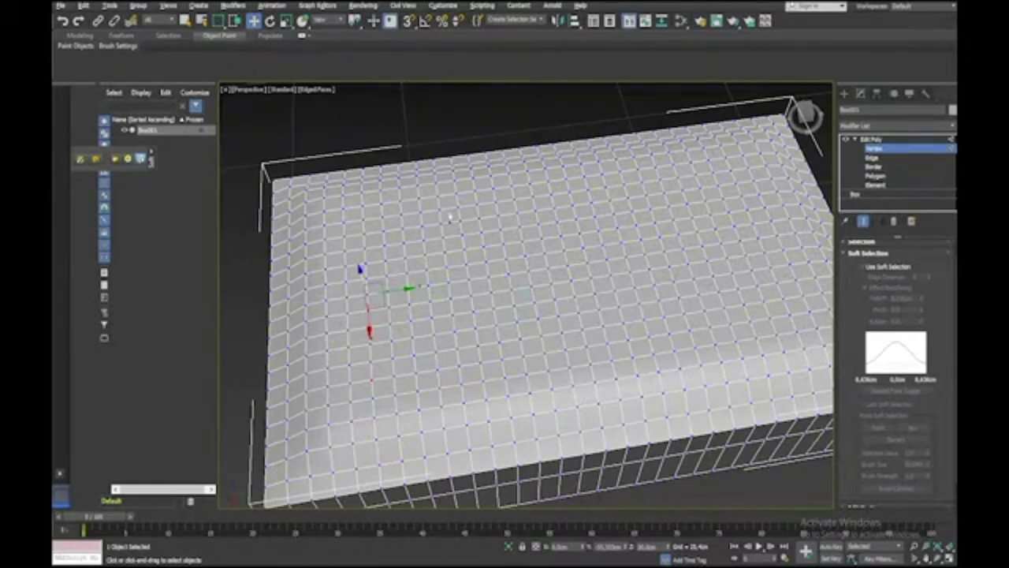
pyautogui.moveTo(359, 269); pyautogui.dragTo(454, 266)
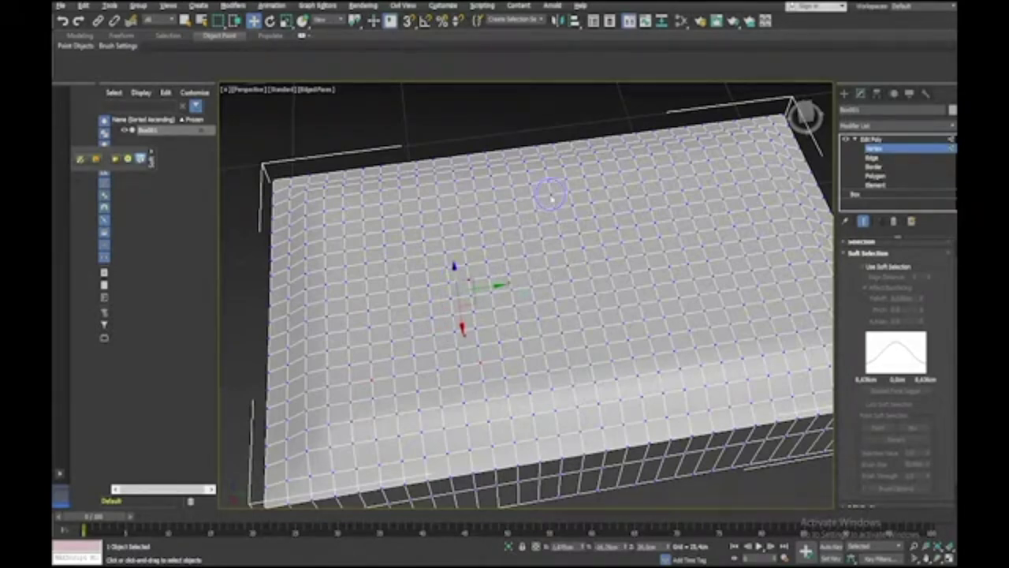
pyautogui.moveTo(551, 194); pyautogui.dragTo(554, 195)
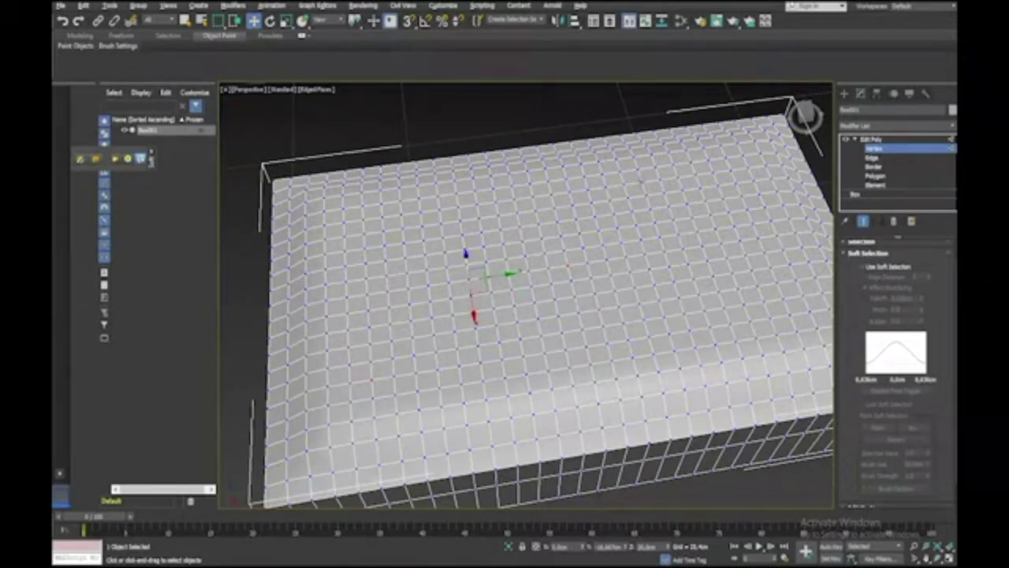
pyautogui.moveTo(471, 273); pyautogui.dragTo(507, 262)
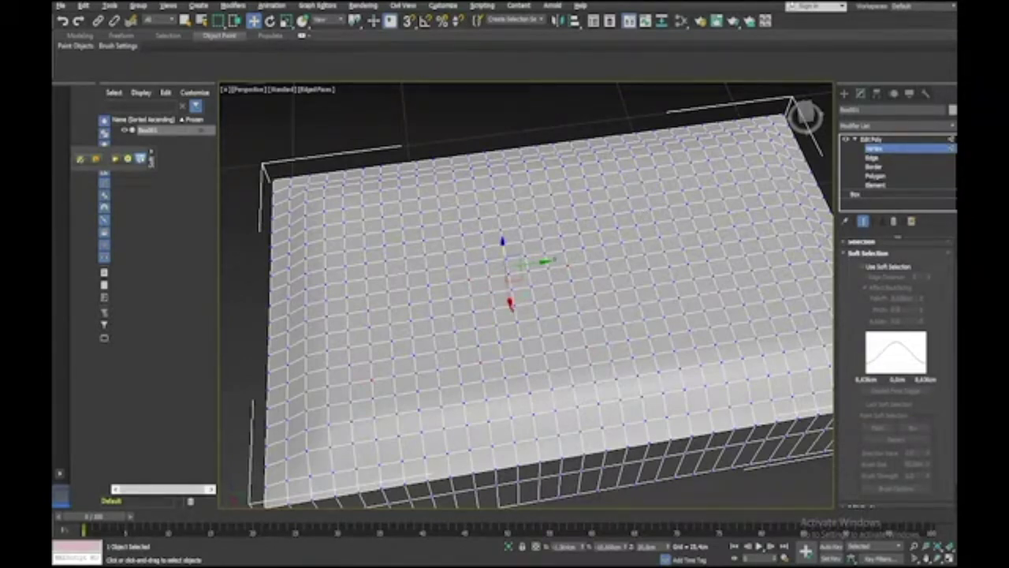
pyautogui.keyDown('ctrl'); pyautogui.click(688, 330); pyautogui.keyUp('ctrl')
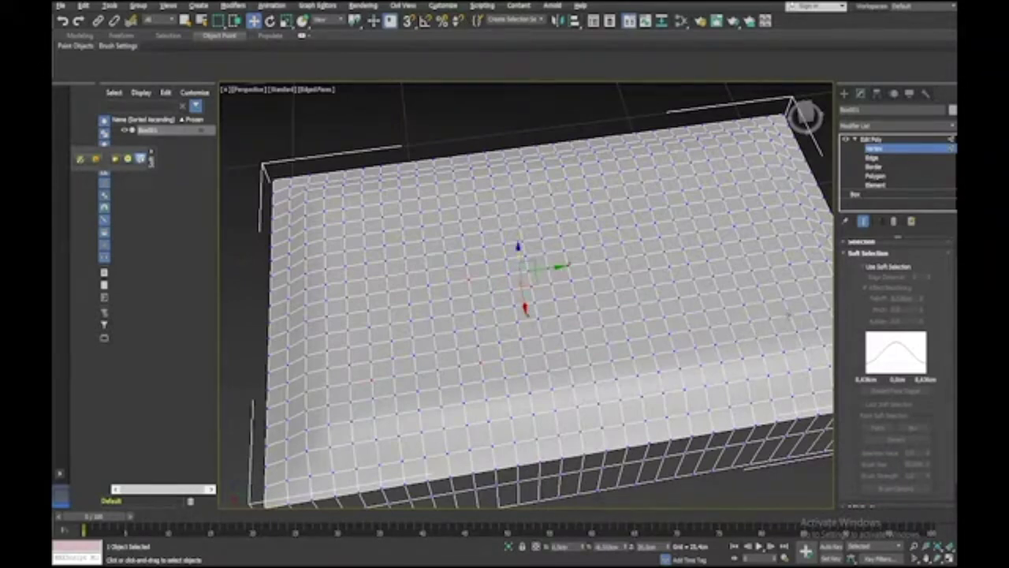
pyautogui.keyDown('ctrl'); pyautogui.click(789, 315); pyautogui.keyUp('ctrl')
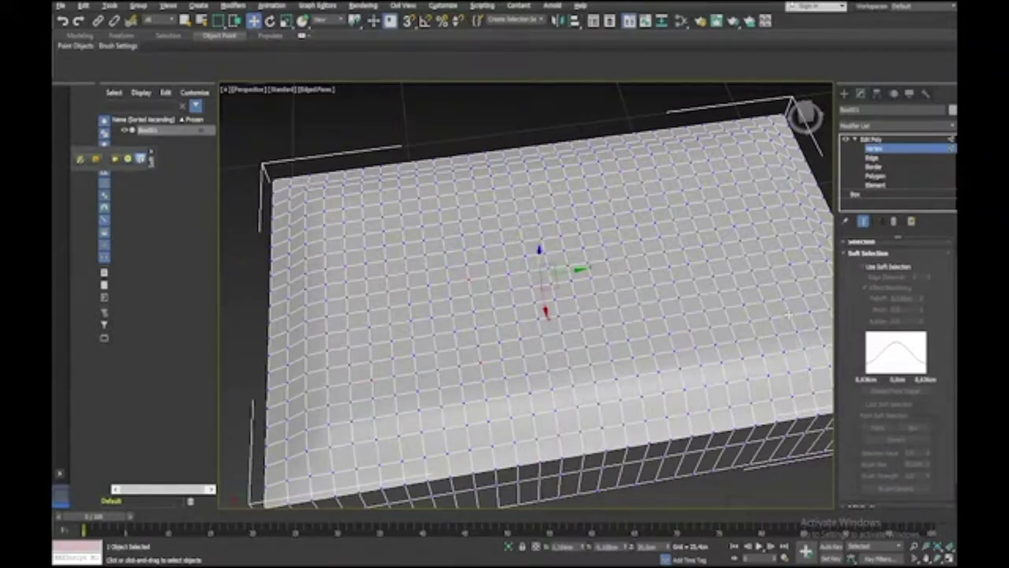
pyautogui.keyDown('ctrl'); pyautogui.click(761, 241); pyautogui.keyUp('ctrl')
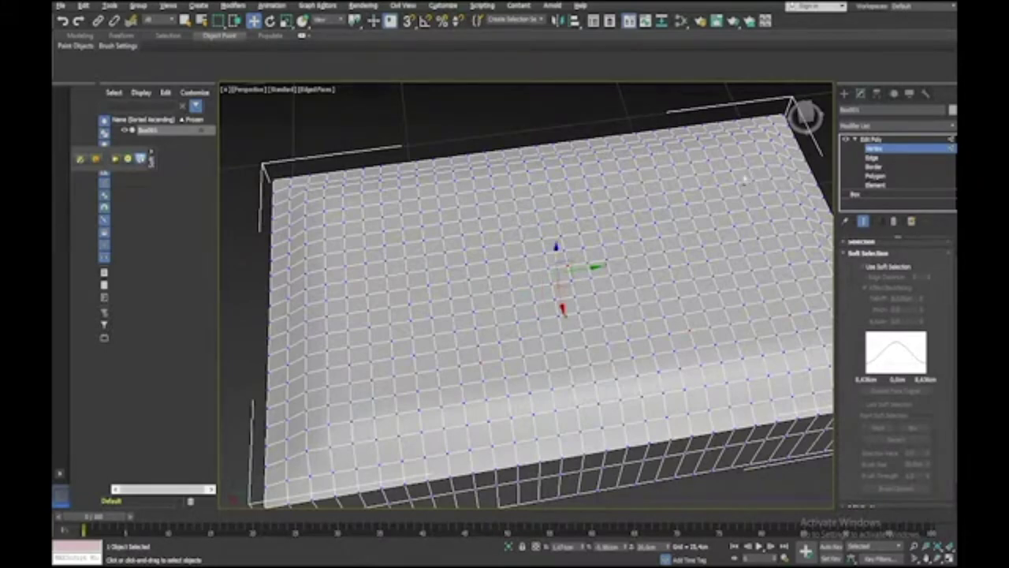
pyautogui.keyDown('ctrl'); pyautogui.click(734, 168); pyautogui.keyUp('ctrl')
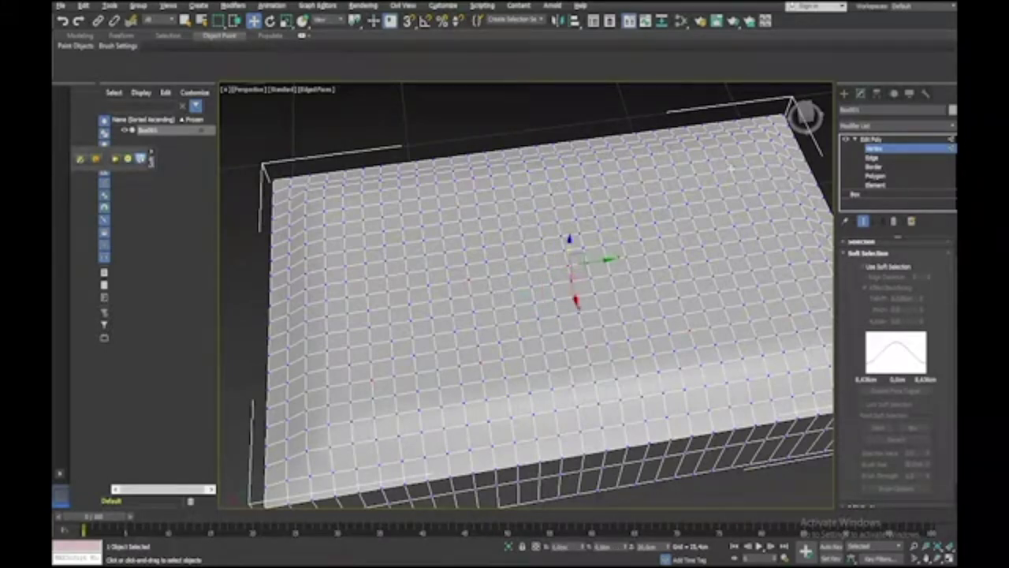
# Turn soft selection back on for the tuft vertices and increase its falloff to about 21 cm
pyautogui.scroll(-2, 734, 169)
pyautogui.keyDown('alt'); pyautogui.moveTo(779, 344); pyautogui.dragTo(830, 300, button='middle'); pyautogui.keyUp('alt')
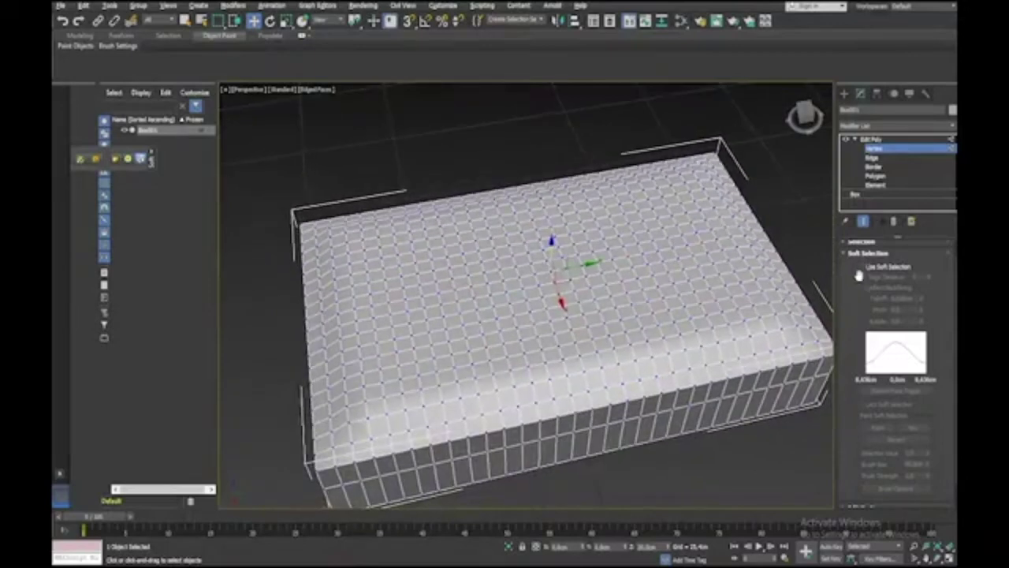
pyautogui.click(867, 268)
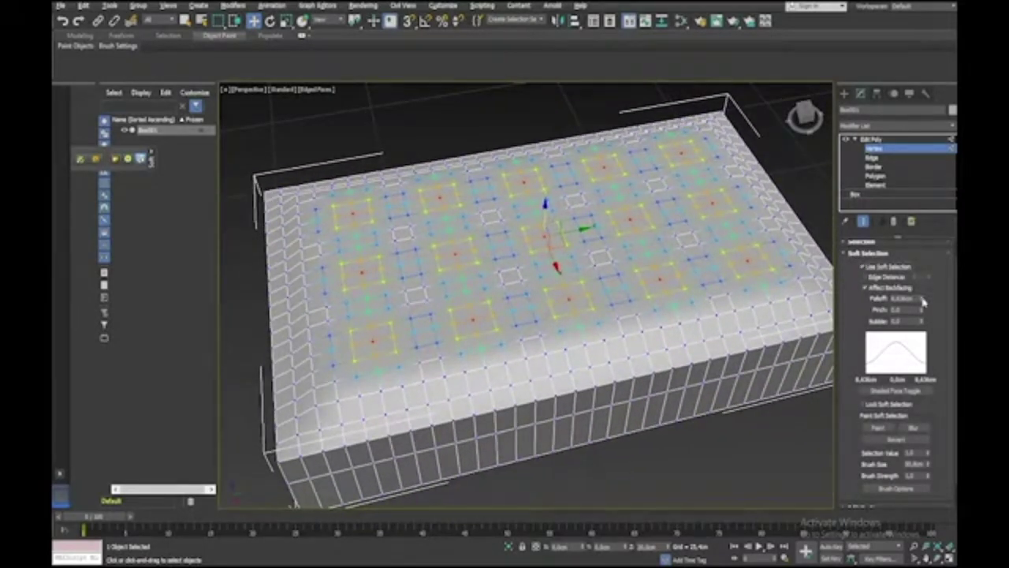
pyautogui.moveTo(922, 302); pyautogui.dragTo(921, 223)
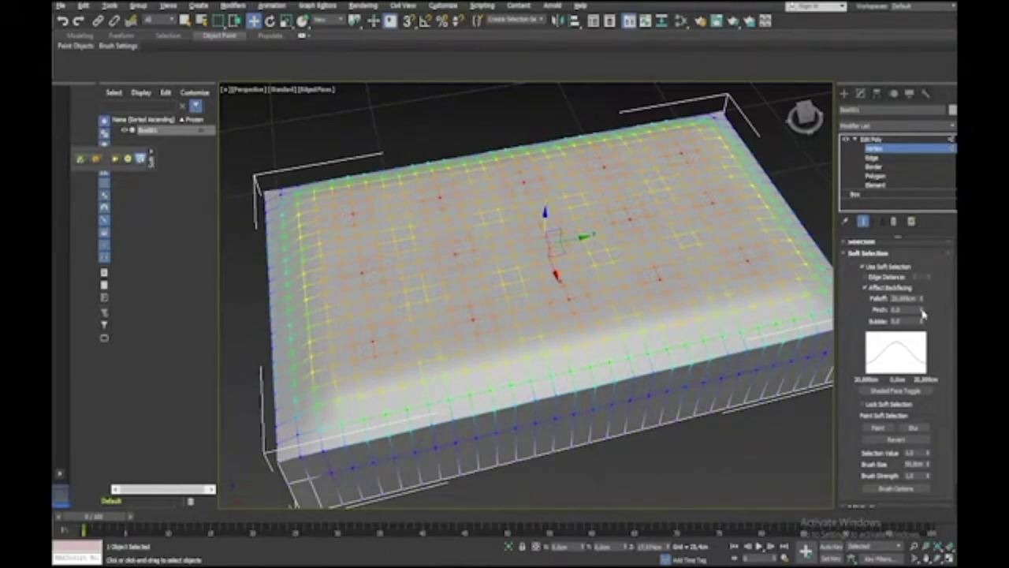
# Raise the soft selection pinch, pull the tuft vertices down along Z to dimple the top face, and leave vertex editing
pyautogui.moveTo(922, 314); pyautogui.dragTo(922, 270)
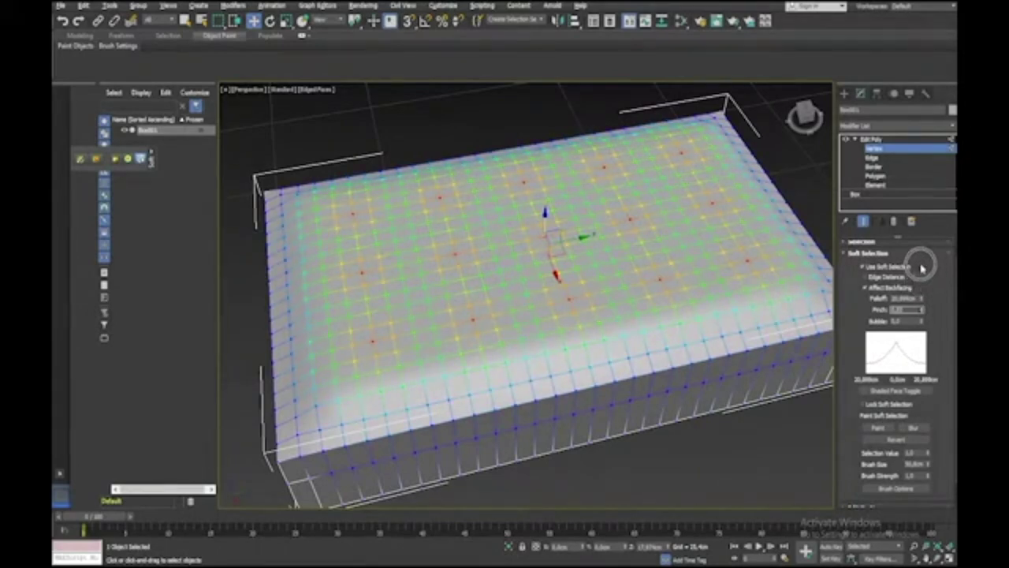
pyautogui.keyDown('alt'); pyautogui.moveTo(506, 254); pyautogui.dragTo(547, 234, button='middle'); pyautogui.keyUp('alt')
pyautogui.moveTo(526, 220); pyautogui.dragTo(527, 254)
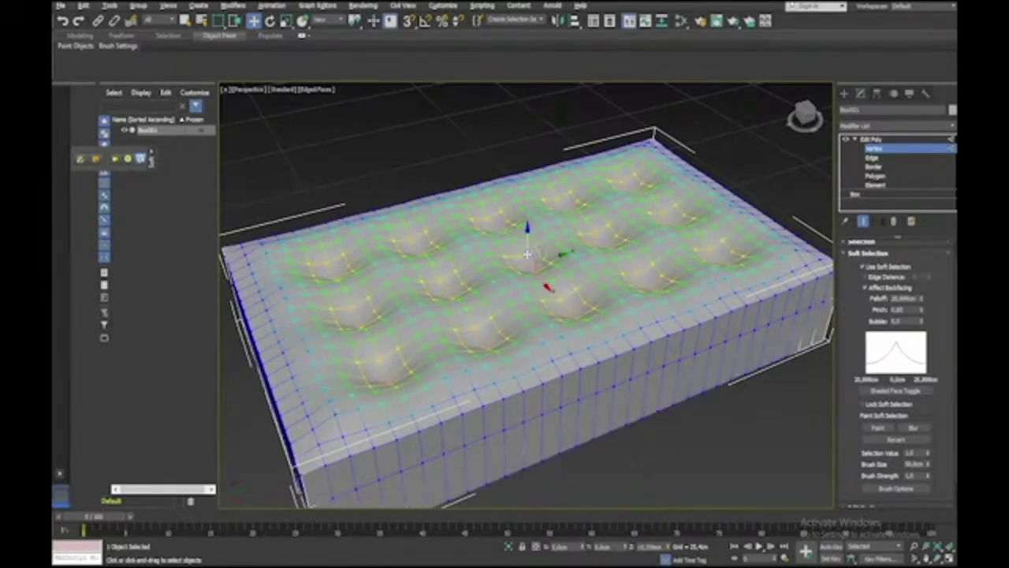
pyautogui.click(798, 164)
pyautogui.click(876, 149)
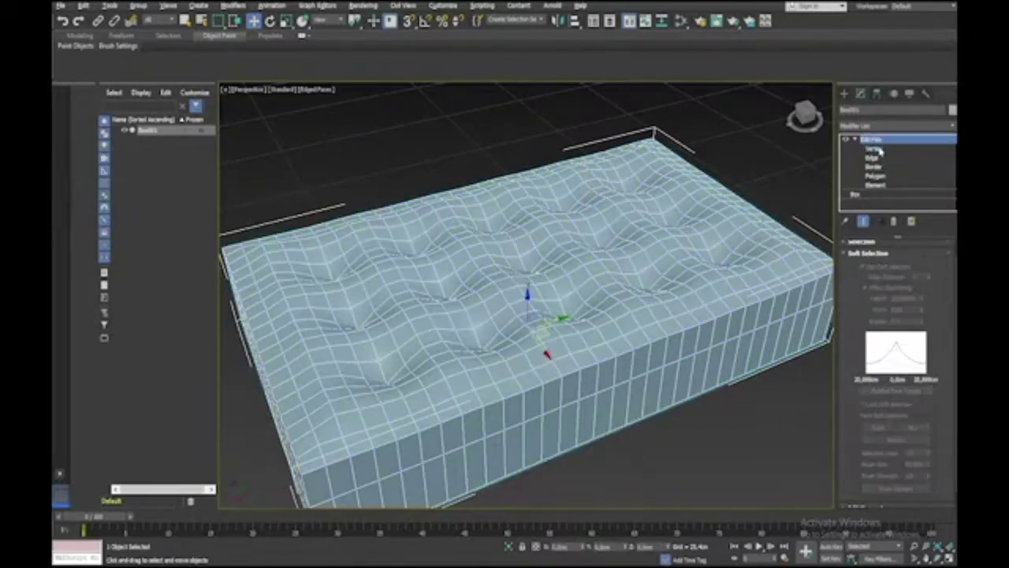
pyautogui.click(855, 141)
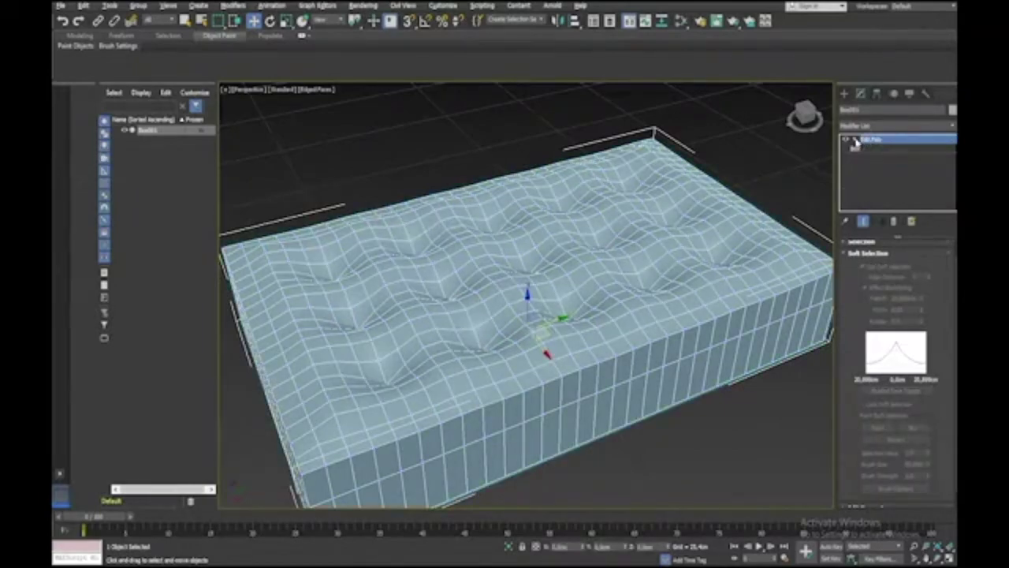
# Add a TurboSmooth modifier to the cushion, deselect it, and inspect the smoothed shape from the side
pyautogui.moveTo(505, 315)
pyautogui.keyDown('alt'); pyautogui.mouseDown(button='middle')
pyautogui.moveTo(430, 304)
pyautogui.moveTo(465, 307)
pyautogui.moveTo(555, 284)
pyautogui.moveTo(615, 307)
pyautogui.mouseUp(button='middle'); pyautogui.keyUp('alt')
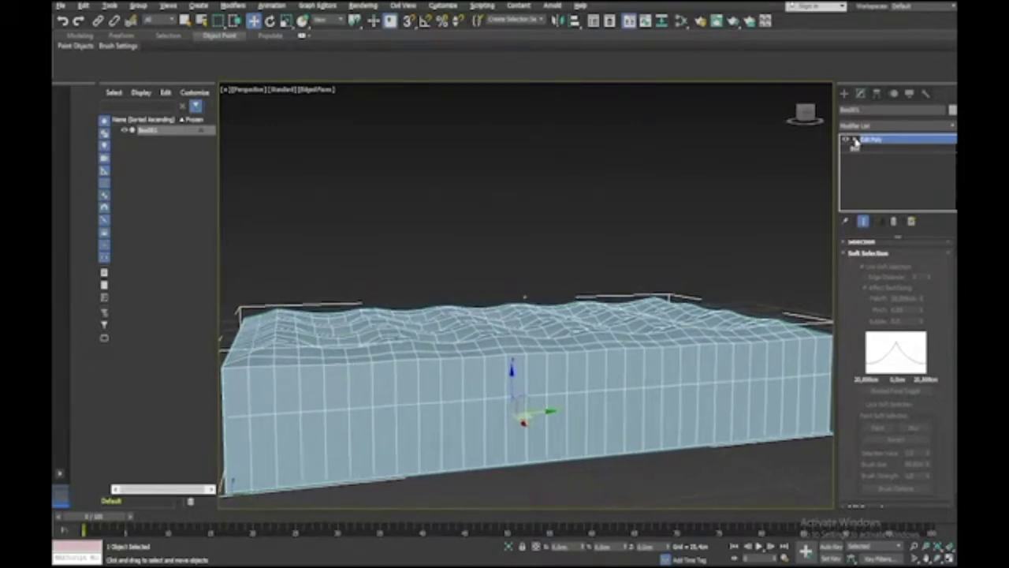
pyautogui.click(885, 126)
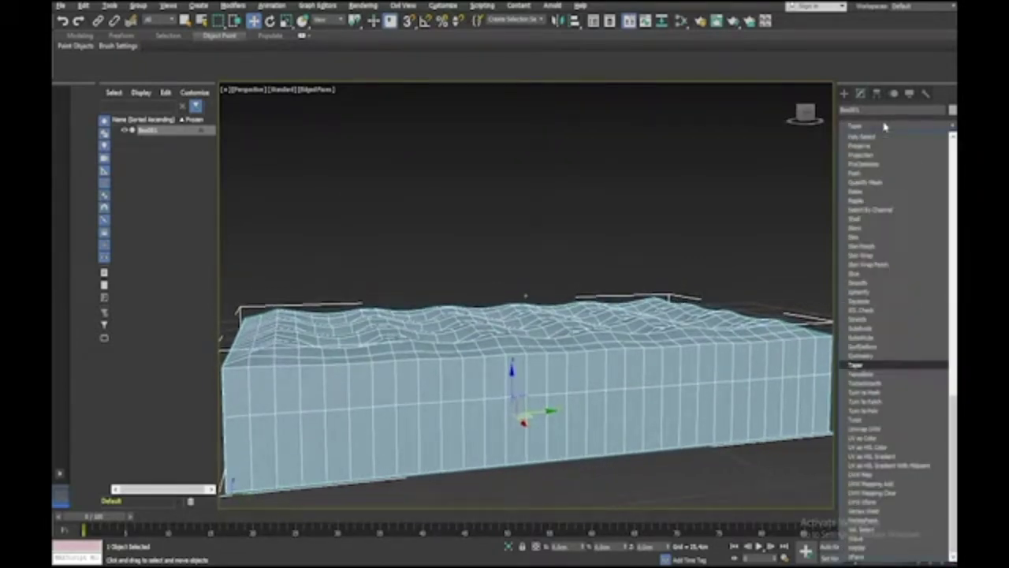
pyautogui.click(864, 383)
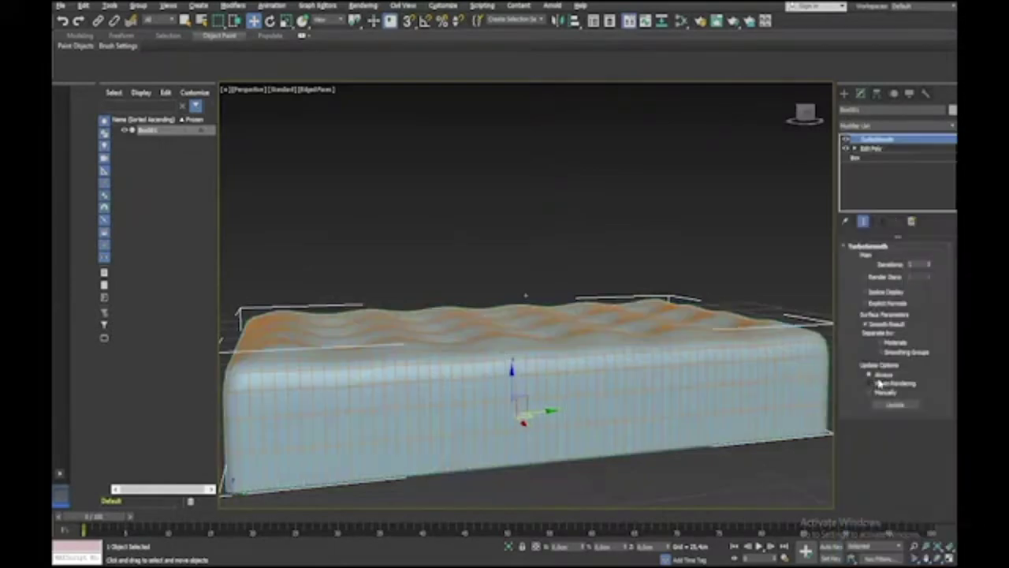
pyautogui.click(780, 243)
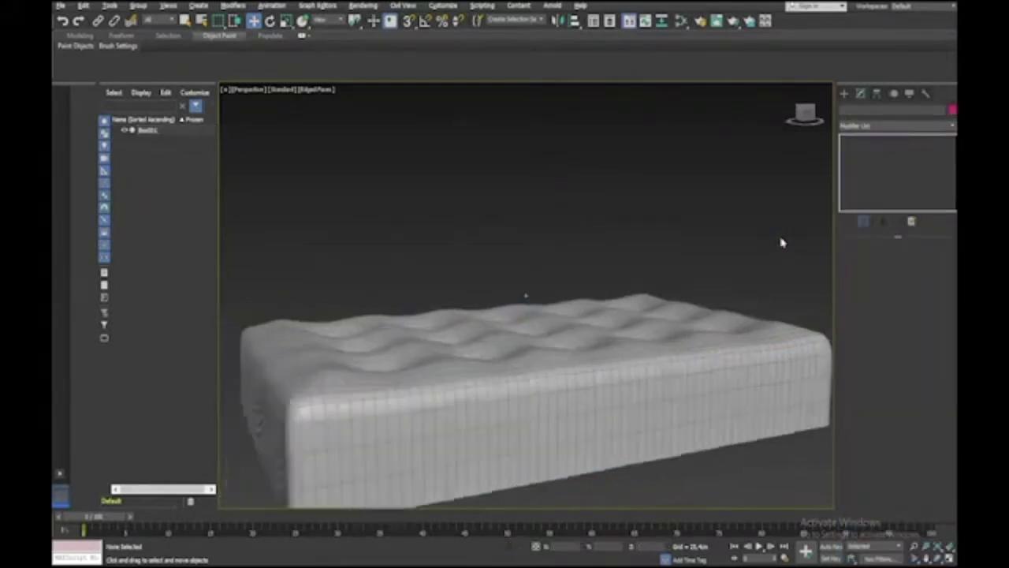
pyautogui.keyDown('alt'); pyautogui.moveTo(782, 243); pyautogui.dragTo(782, 243, button='middle'); pyautogui.keyUp('alt')
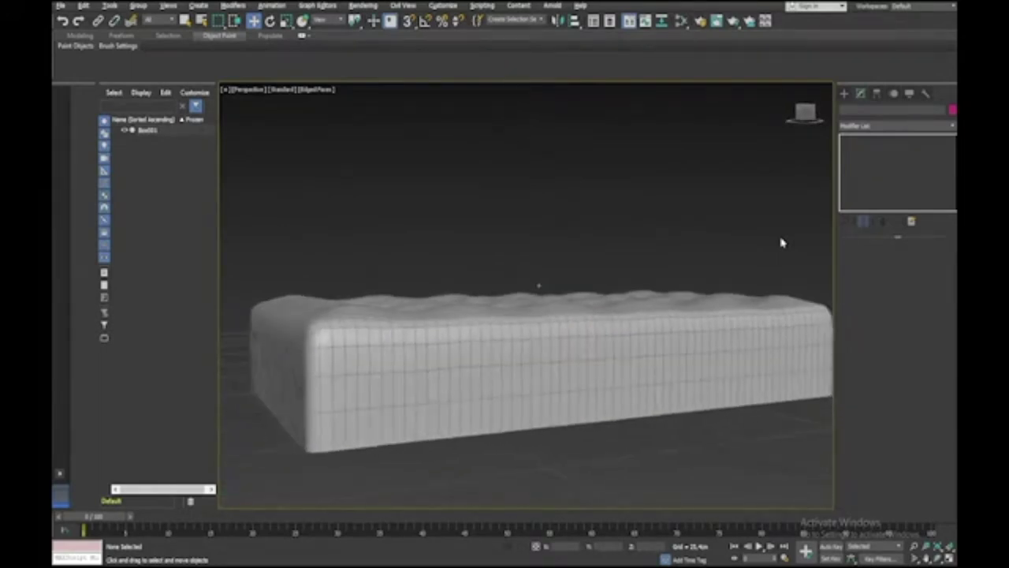
# Reselect the cushion, switch its Edit Poly to edge editing, pick a bottom edge, and turn off soft selection
pyautogui.click(716, 317)
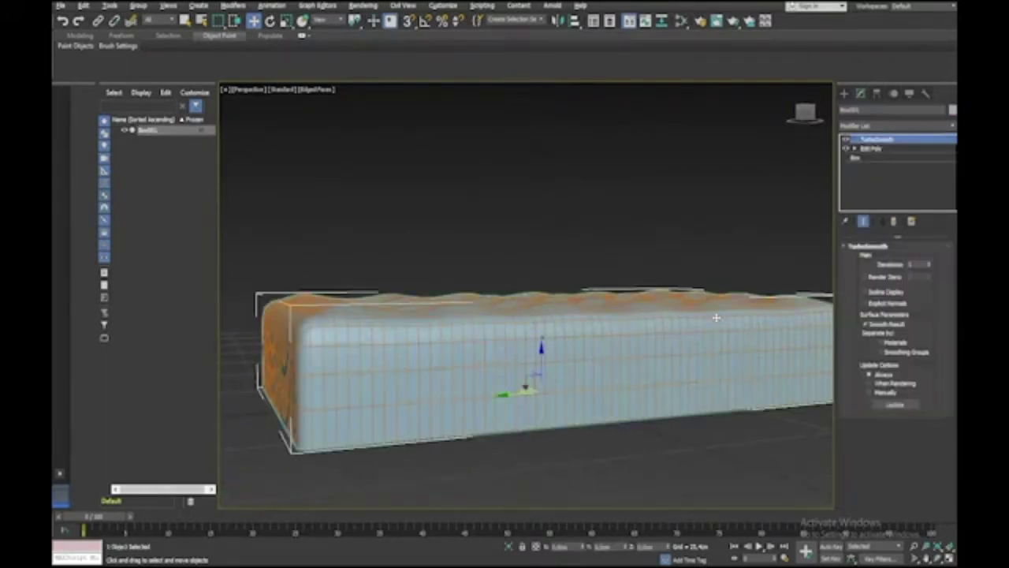
pyautogui.click(855, 149)
pyautogui.click(869, 167)
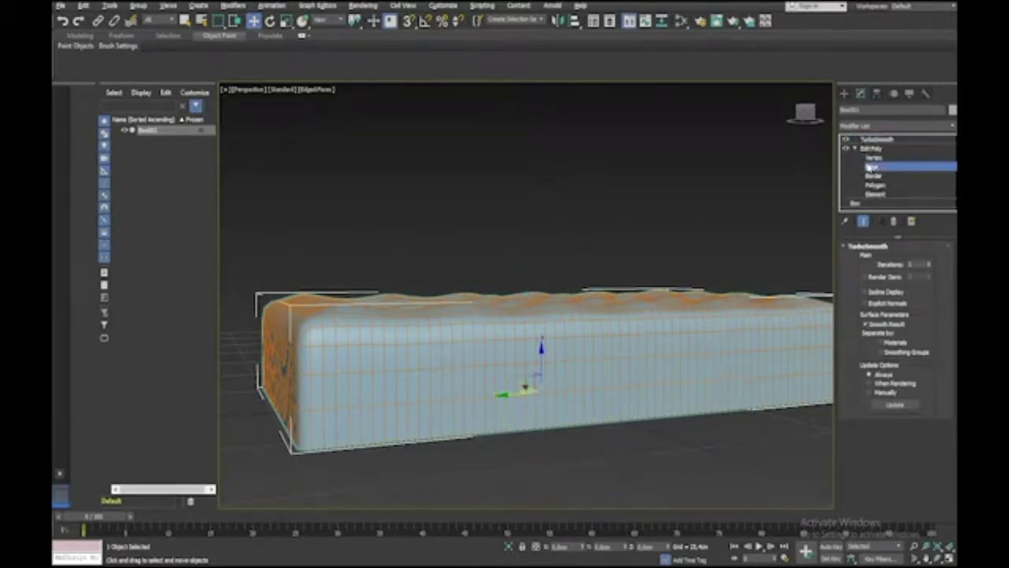
pyautogui.keyDown('alt'); pyautogui.moveTo(604, 443); pyautogui.dragTo(580, 409, button='middle'); pyautogui.keyUp('alt')
pyautogui.click(580, 408)
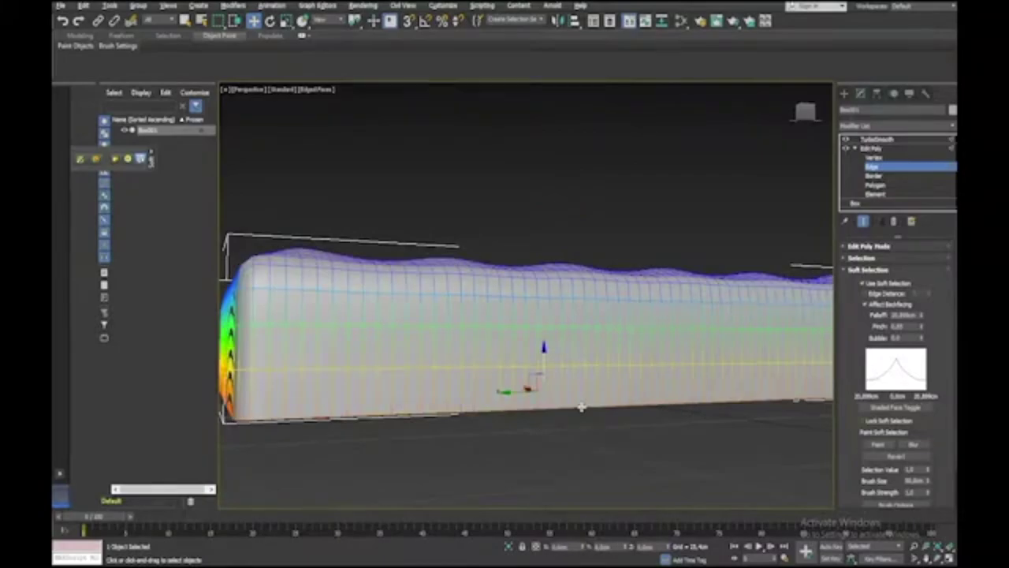
pyautogui.click(865, 284)
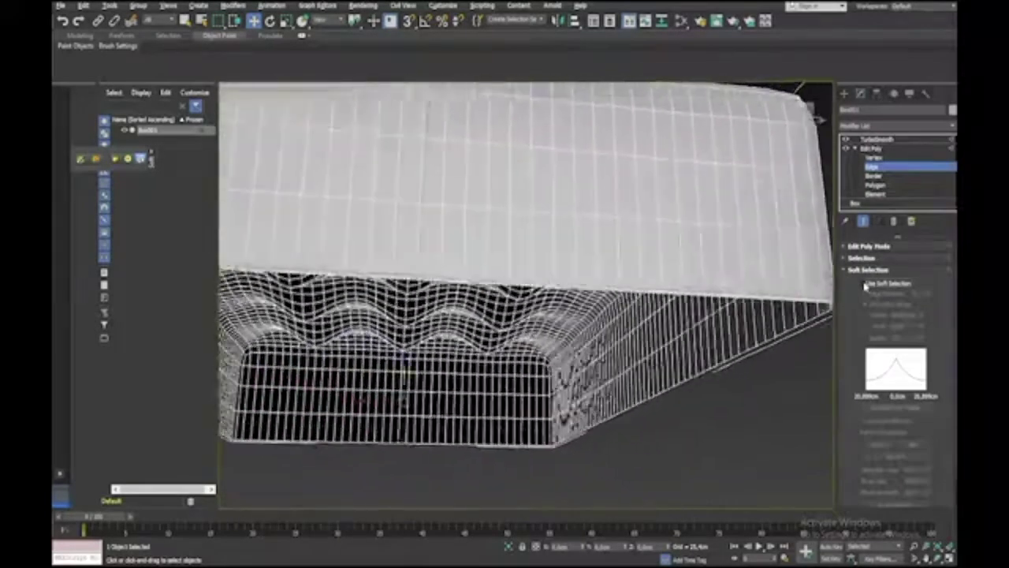
# Hide the TurboSmooth effect and select only the bottom perimeter edges of the box using the Front view
pyautogui.hotkey('alt', 'w')
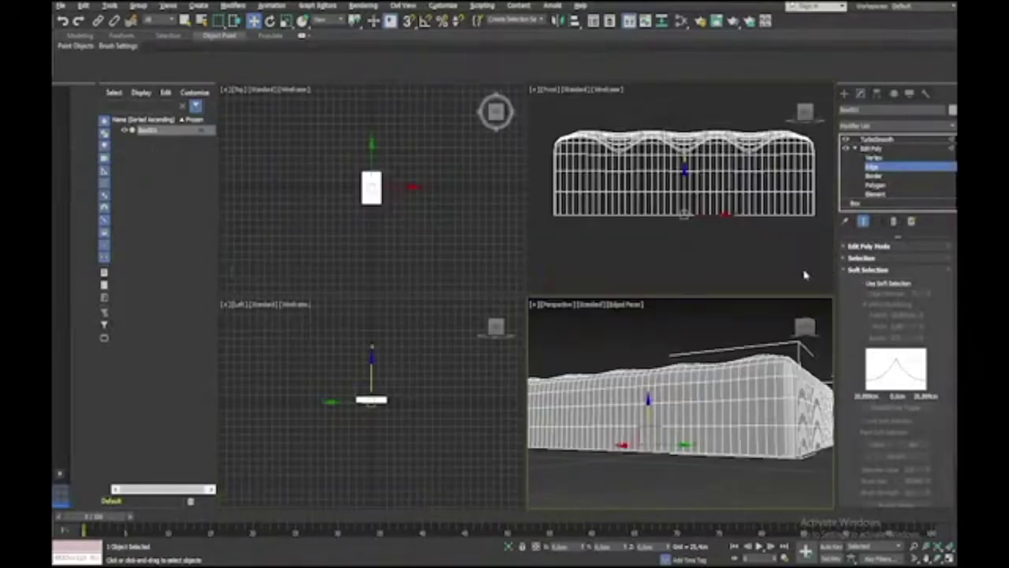
pyautogui.moveTo(539, 207); pyautogui.dragTo(824, 247)
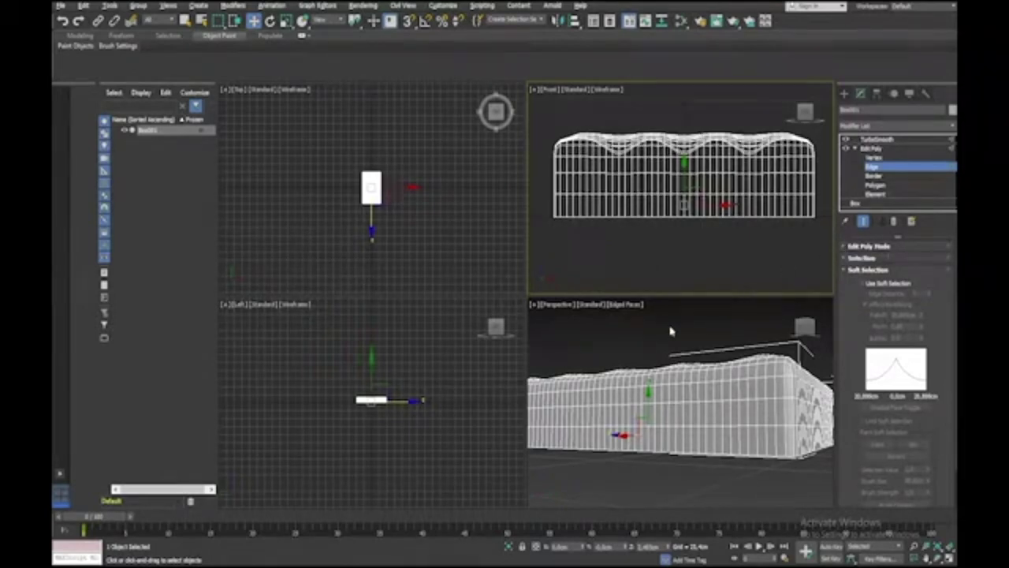
pyautogui.keyDown('alt'); pyautogui.moveTo(671, 331); pyautogui.dragTo(623, 215, button='middle'); pyautogui.keyUp('alt')
pyautogui.click(845, 138)
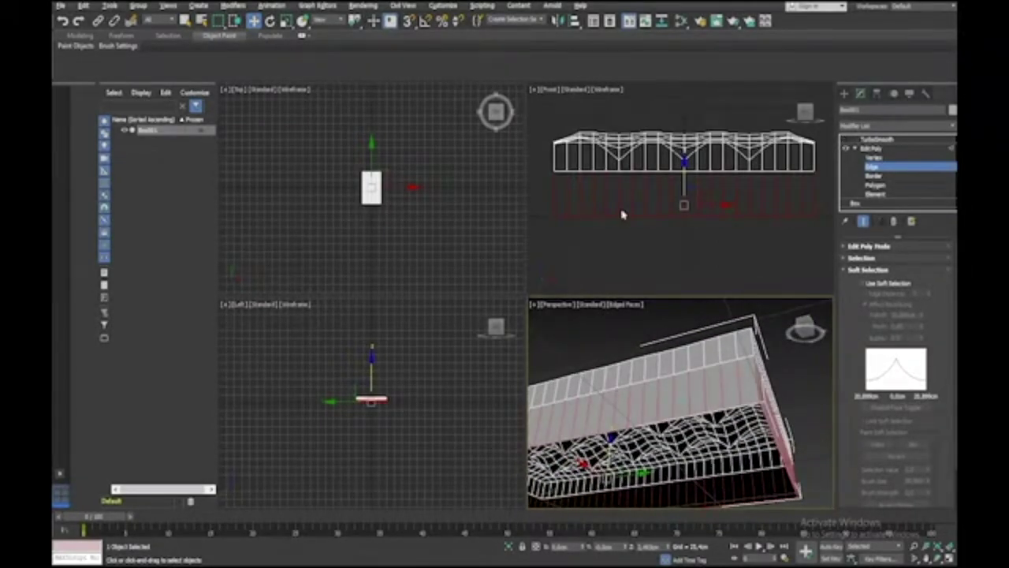
pyautogui.moveTo(531, 172); pyautogui.dragTo(825, 194)
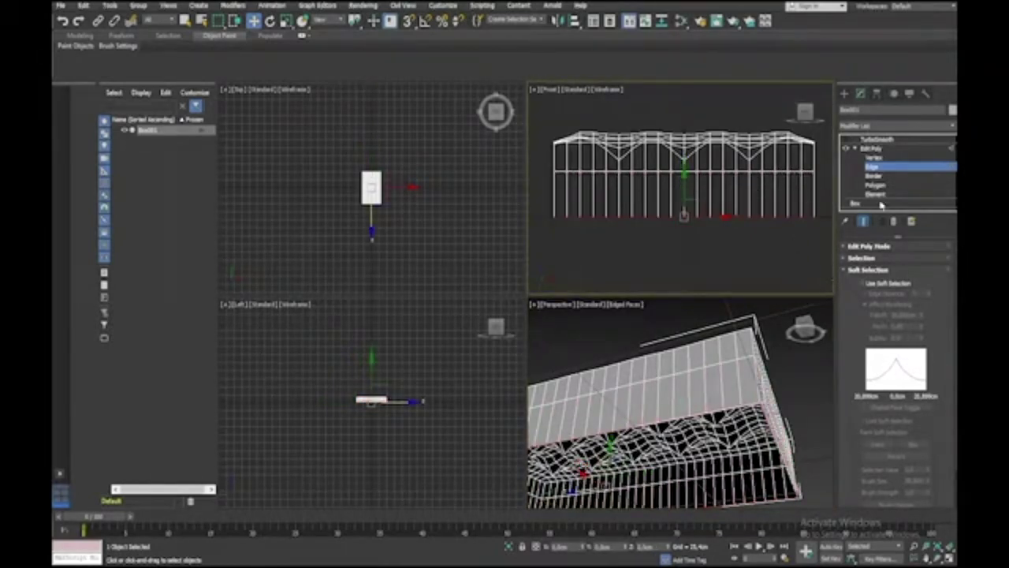
# Scale the bottom perimeter edges inward in the Perspective view so the cushion's sides taper toward the base, and deselect them
pyautogui.rightClick(637, 347)
pyautogui.hotkey('alt', 'w')
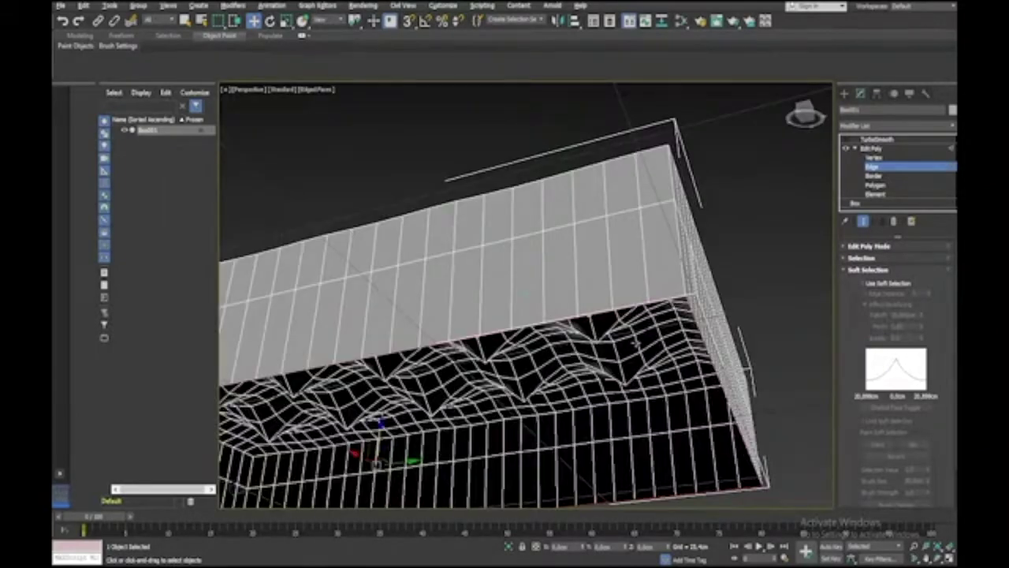
pyautogui.press('z')
pyautogui.scroll(4, 635, 342)
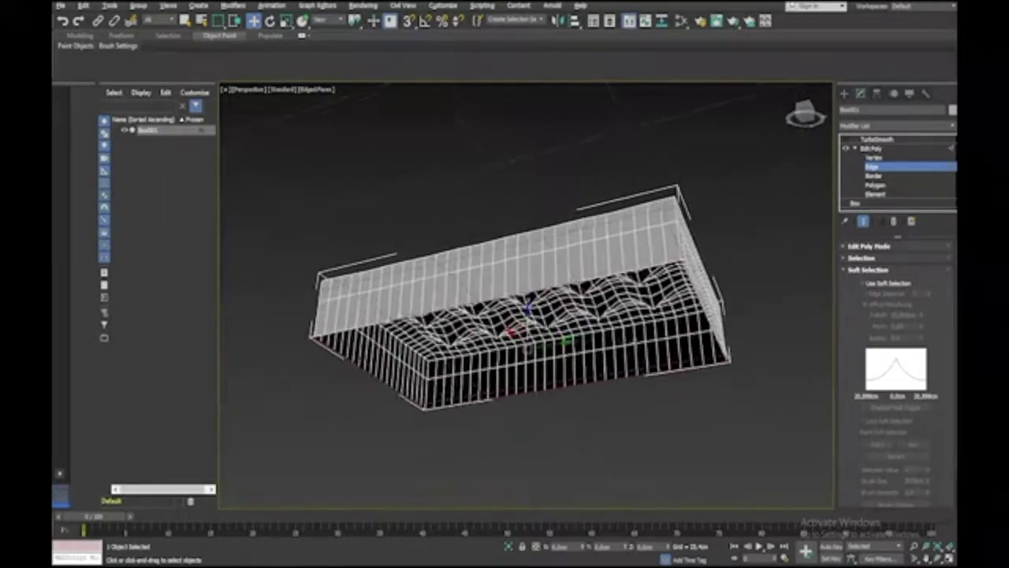
pyautogui.moveTo(285, 22); pyautogui.dragTo(290, 41)
pyautogui.keyDown('alt'); pyautogui.moveTo(532, 364); pyautogui.dragTo(533, 345, button='middle'); pyautogui.keyUp('alt')
pyautogui.moveTo(534, 352); pyautogui.dragTo(534, 356)
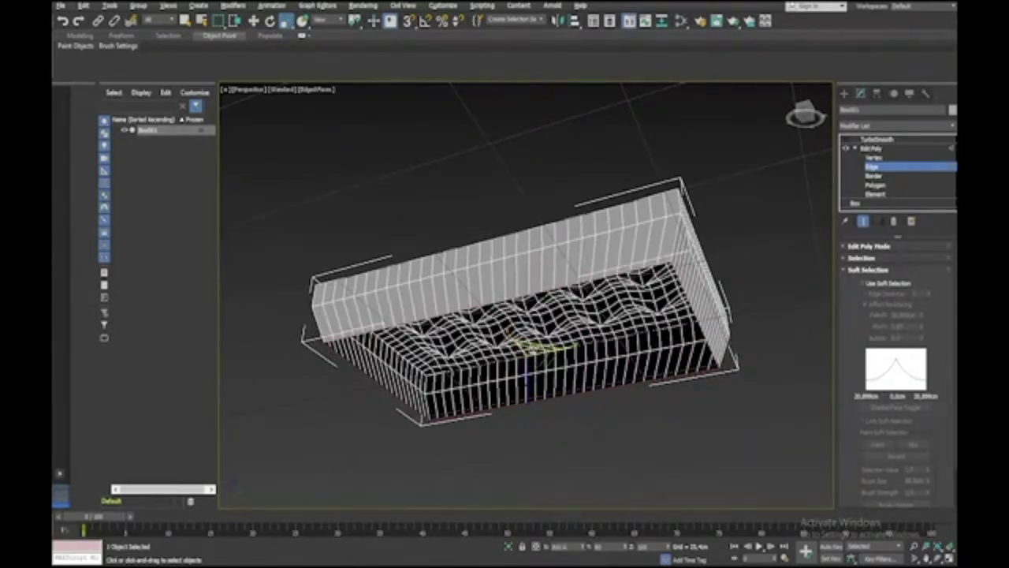
pyautogui.click(770, 248)
# Turn the TurboSmooth effect back on, check the tapered cushion, and leave edge editing for the TurboSmooth level
pyautogui.keyDown('alt'); pyautogui.moveTo(769, 248); pyautogui.dragTo(822, 239, button='middle'); pyautogui.keyUp('alt')
pyautogui.click(846, 140)
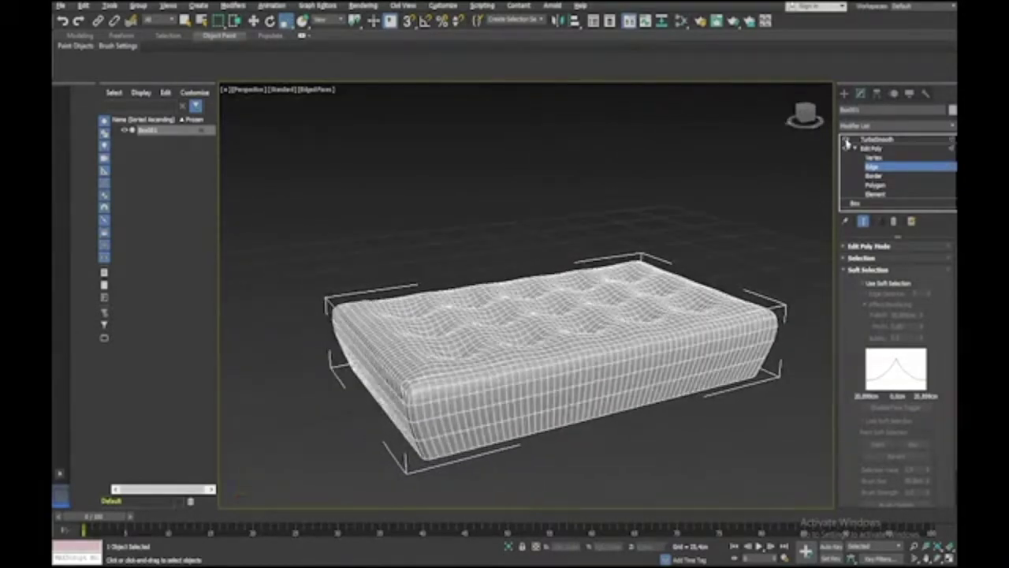
pyautogui.keyDown('alt'); pyautogui.moveTo(823, 172); pyautogui.dragTo(804, 207, button='middle'); pyautogui.keyUp('alt')
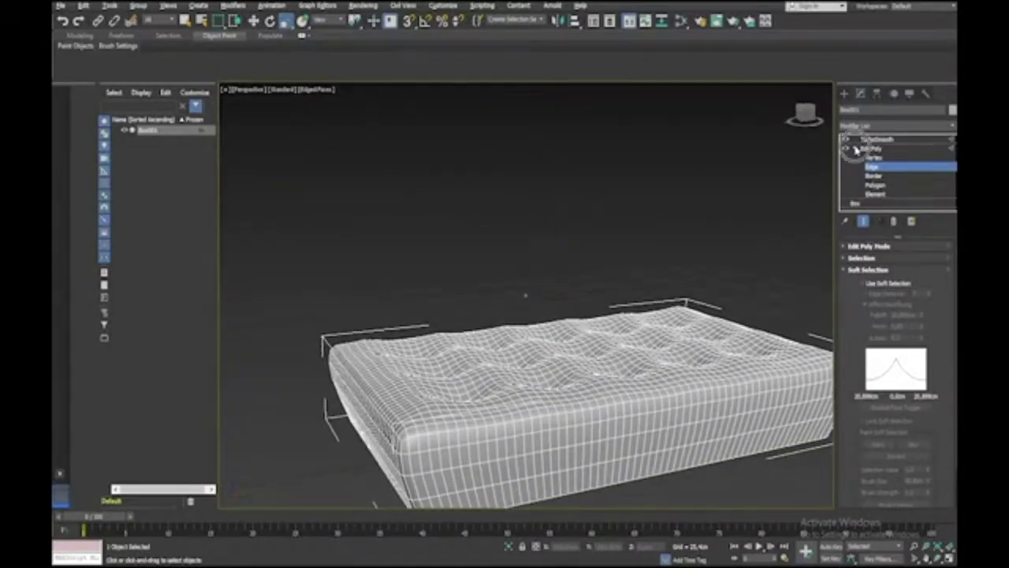
pyautogui.click(856, 149)
pyautogui.click(875, 140)
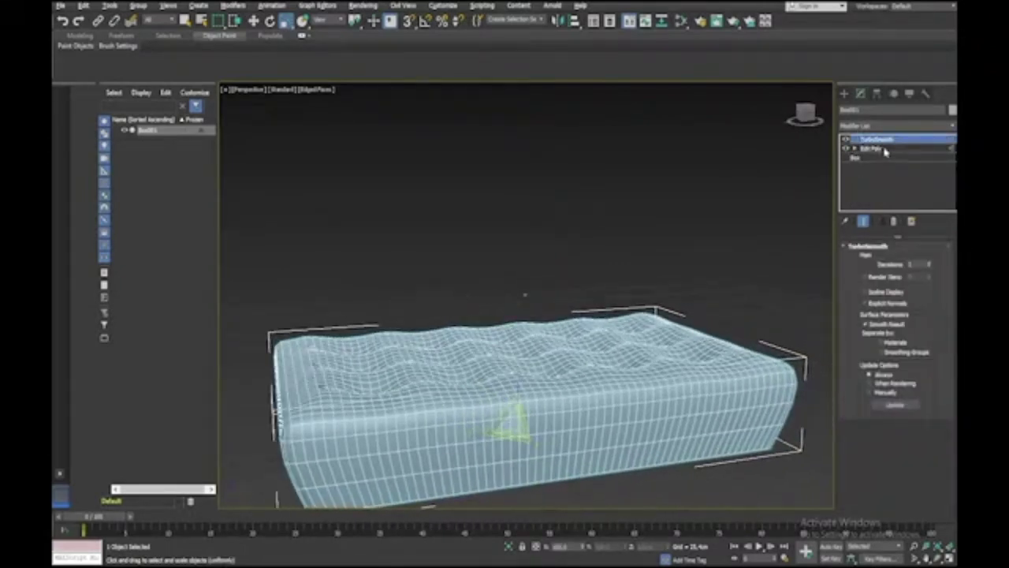
# Add a second Edit Poly modifier above TurboSmooth and switch it to edge editing
pyautogui.click(952, 127)
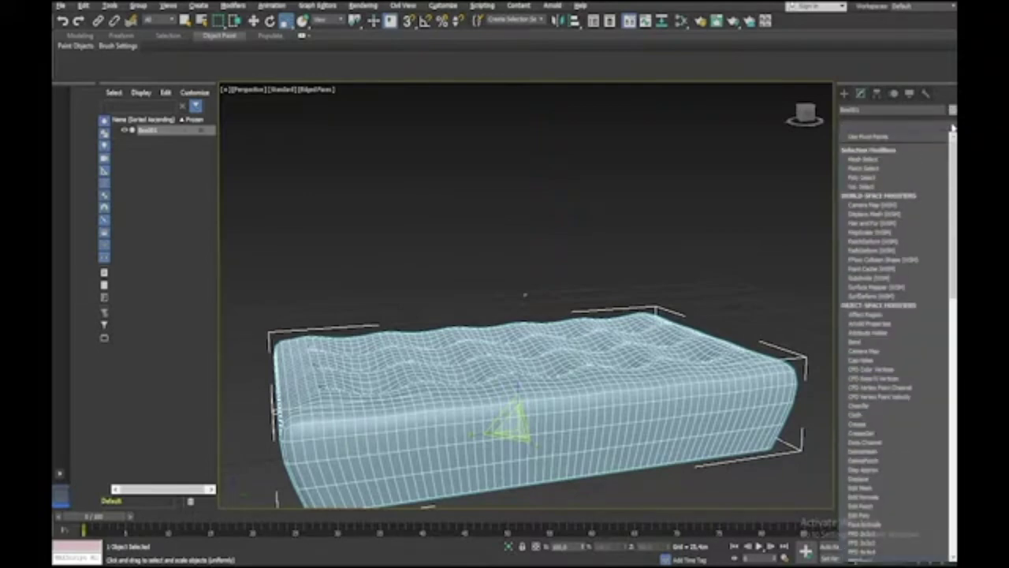
pyautogui.scroll(-15, 899, 236)
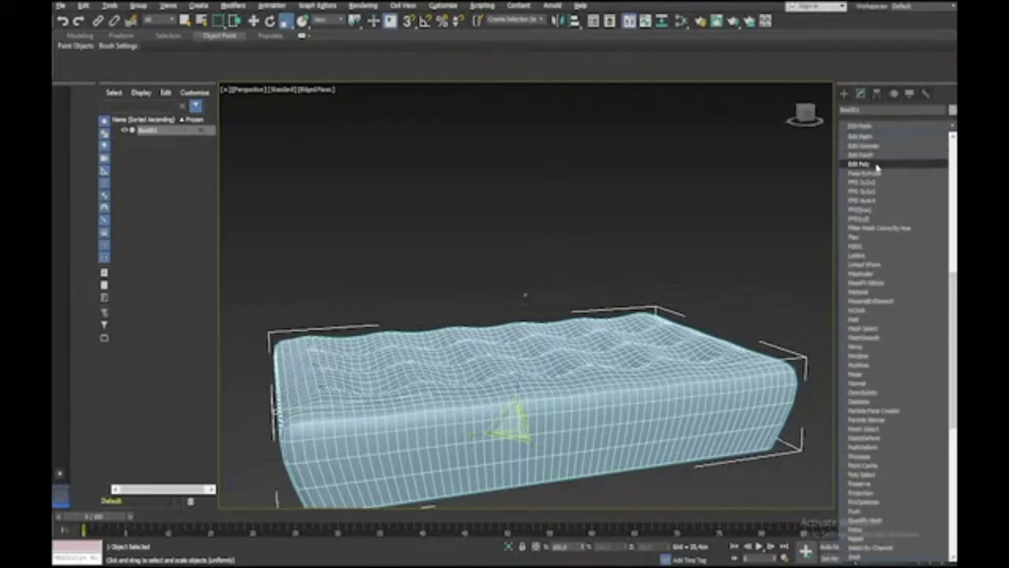
pyautogui.click(875, 164)
pyautogui.click(875, 158)
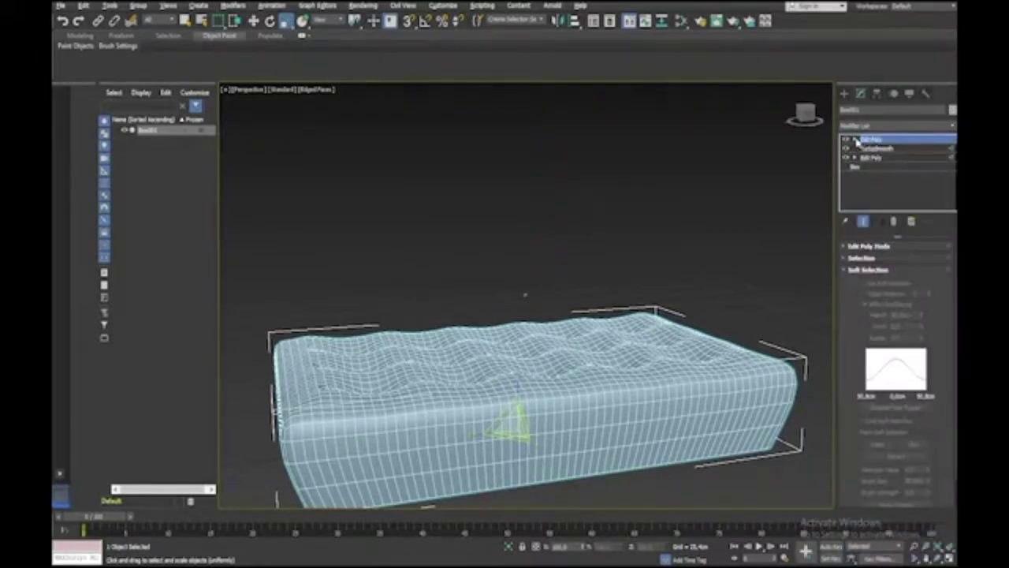
pyautogui.click(856, 139)
pyautogui.click(870, 158)
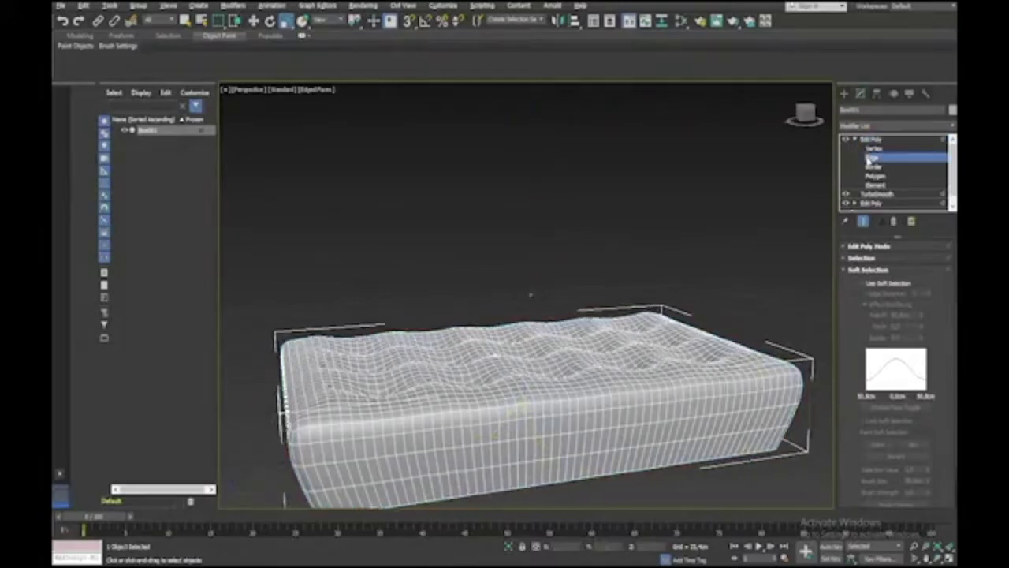
# Select the lengthwise edge loop through the first tuft row and add the crosswise loops through the nearby tuft columns
pyautogui.keyDown('alt'); pyautogui.moveTo(526, 260); pyautogui.dragTo(530, 345, button='middle'); pyautogui.keyUp('alt')
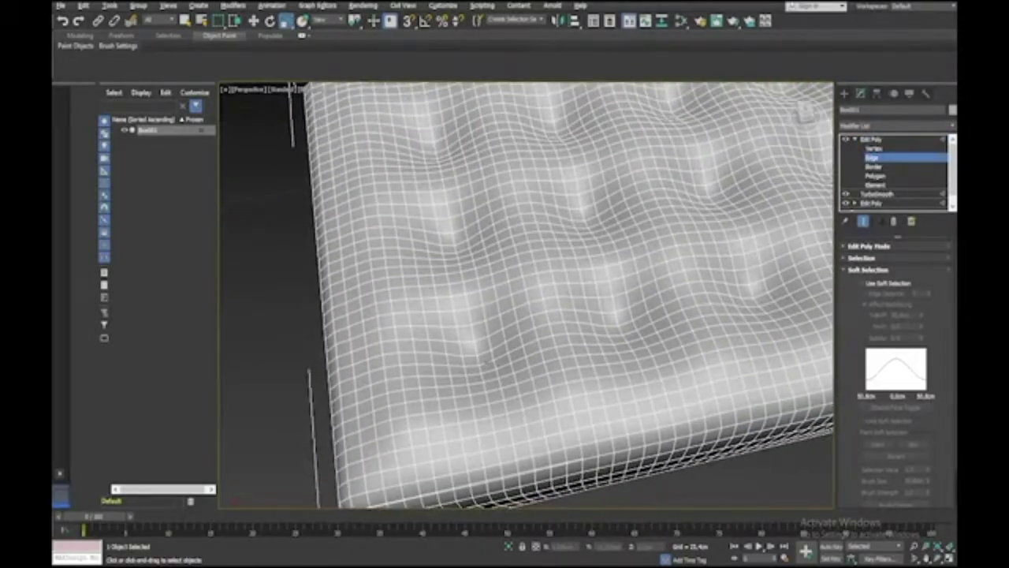
pyautogui.doubleClick(485, 363)
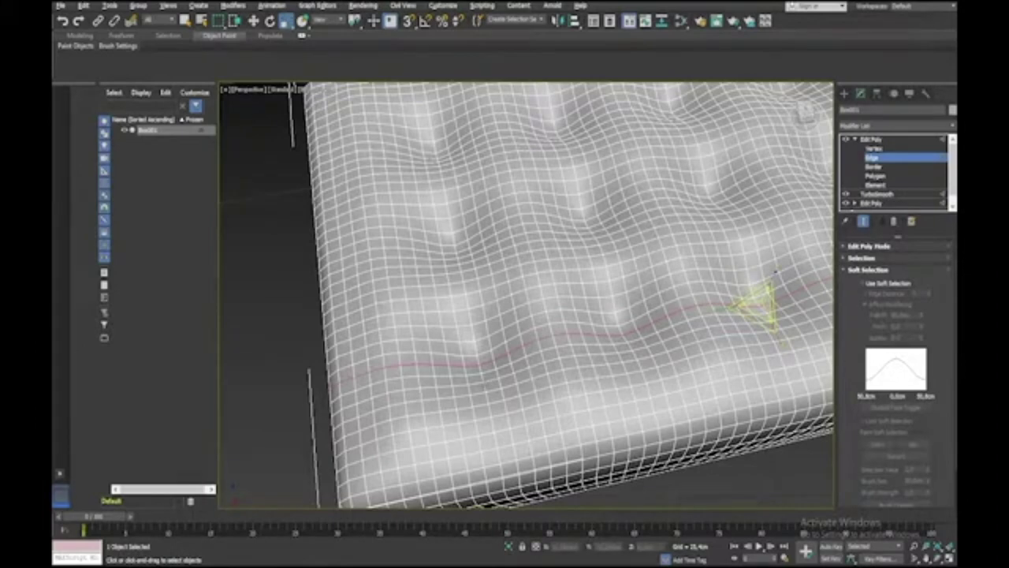
pyautogui.keyDown('ctrl'); pyautogui.doubleClick(485, 386); pyautogui.keyUp('ctrl')
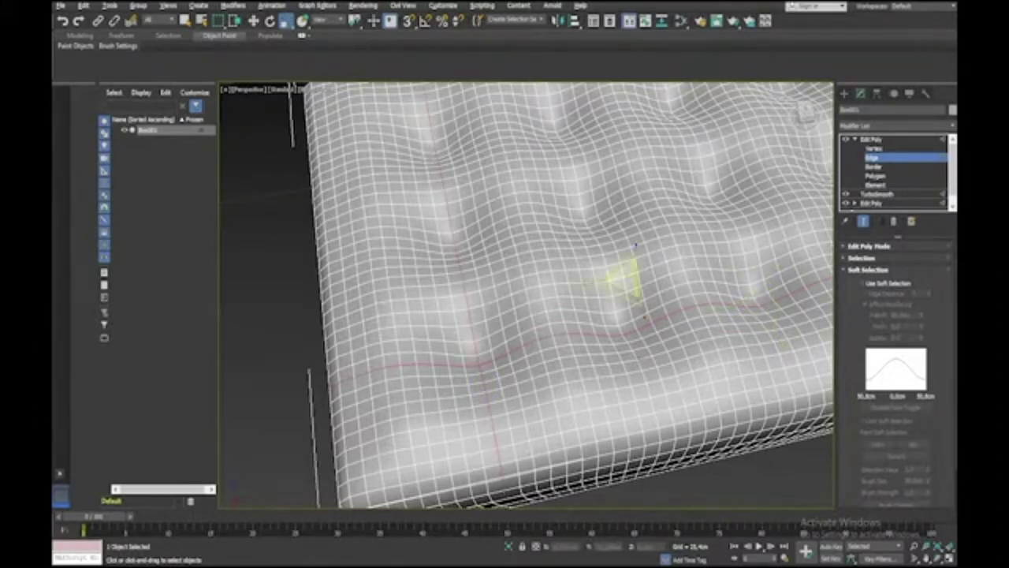
pyautogui.moveTo(636, 246); pyautogui.dragTo(645, 208)
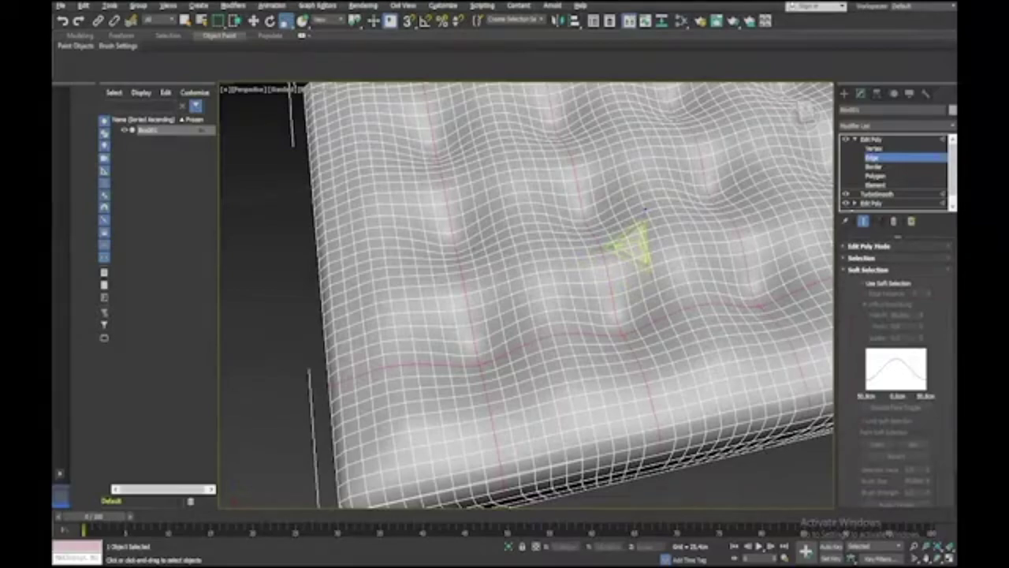
# Add the remaining tuft edge loops to the selection, completing a seam grid of three lengthwise and five crosswise loops
pyautogui.keyDown('alt'); pyautogui.moveTo(645, 209); pyautogui.dragTo(580, 141, button='middle'); pyautogui.keyUp('alt')
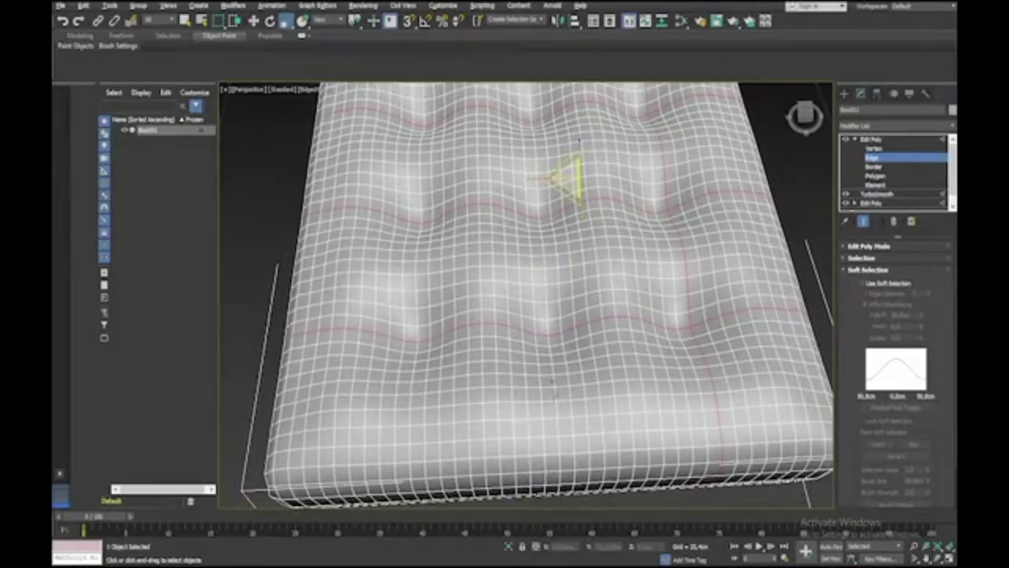
pyautogui.moveTo(579, 141)
pyautogui.mouseDown()
pyautogui.moveTo(568, 124)
pyautogui.moveTo(536, 117)
pyautogui.mouseUp()
pyautogui.keyDown('alt'); pyautogui.moveTo(411, 389); pyautogui.dragTo(411, 388, button='middle'); pyautogui.keyUp('alt')
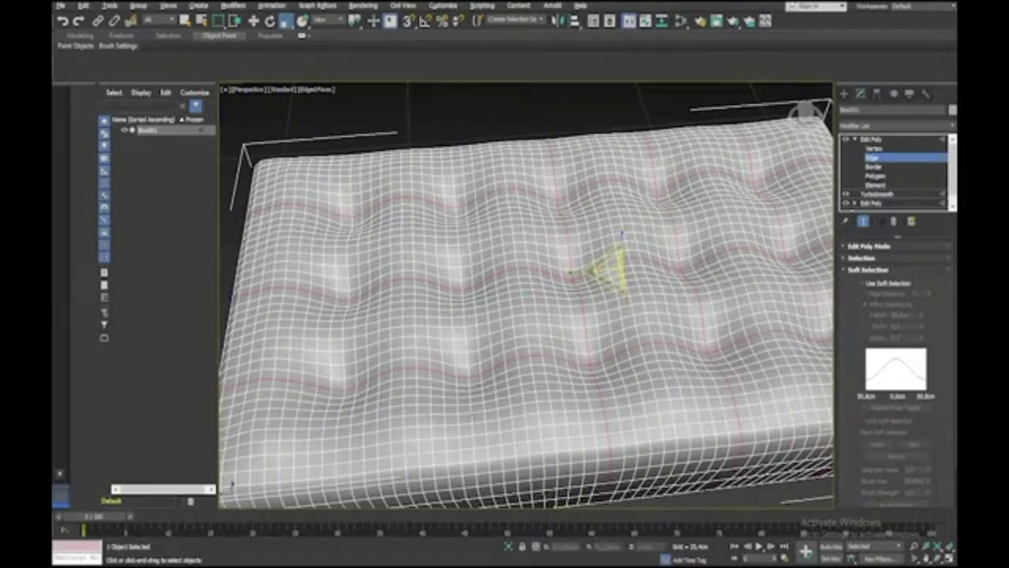
pyautogui.keyDown('alt'); pyautogui.moveTo(470, 404); pyautogui.dragTo(470, 417, button='middle'); pyautogui.keyUp('alt')
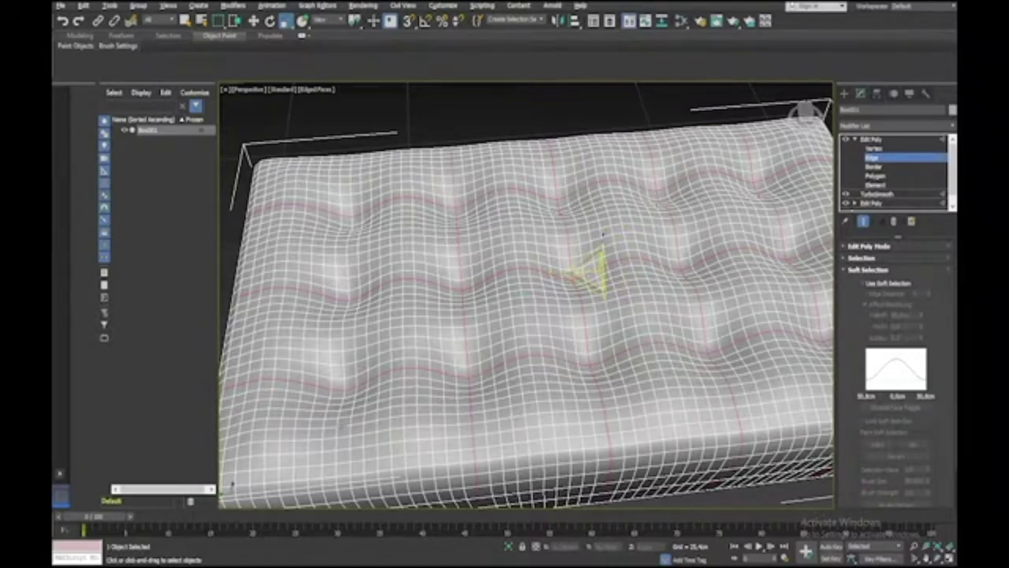
pyautogui.keyDown('ctrl'); pyautogui.doubleClick(337, 431); pyautogui.keyUp('ctrl')
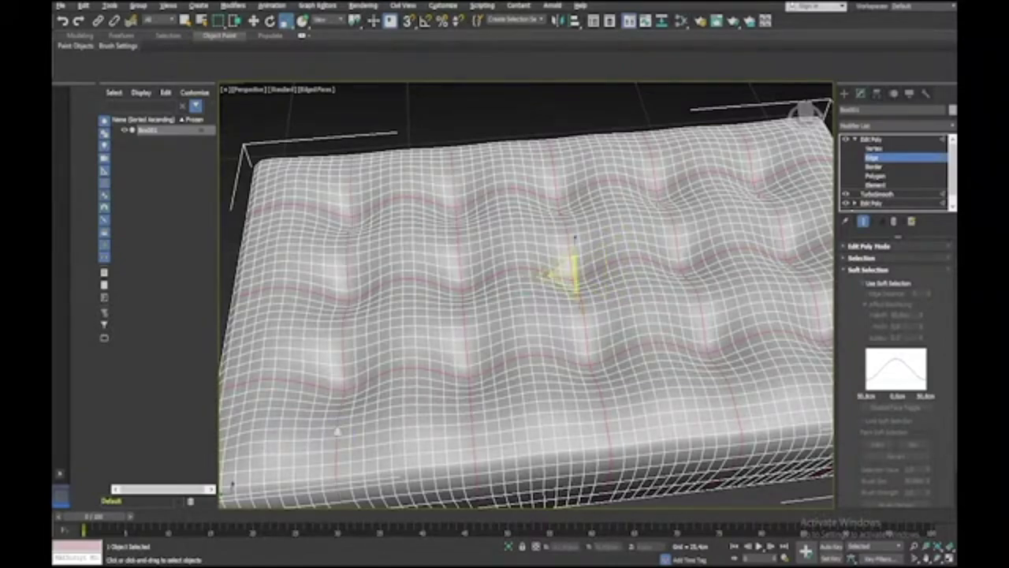
# Create a spline shape from the selected seam edges, then leave edge editing and collapse the Edit Poly sub-levels
pyautogui.scroll(-3, 338, 431)
pyautogui.keyDown('alt'); pyautogui.moveTo(337, 431); pyautogui.dragTo(337, 431, button='middle'); pyautogui.keyUp('alt')
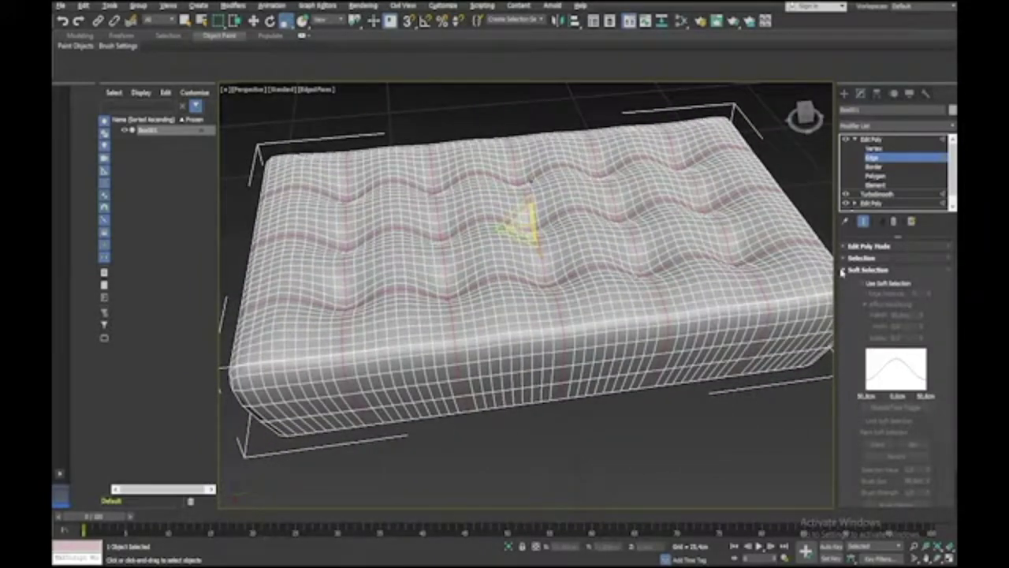
pyautogui.click(842, 270)
pyautogui.click(844, 282)
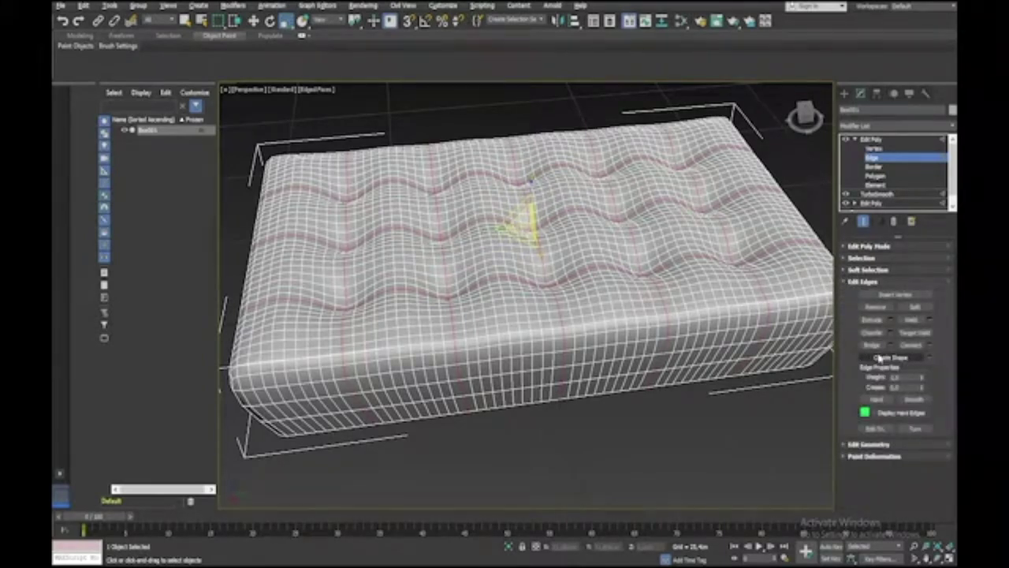
pyautogui.click(879, 359)
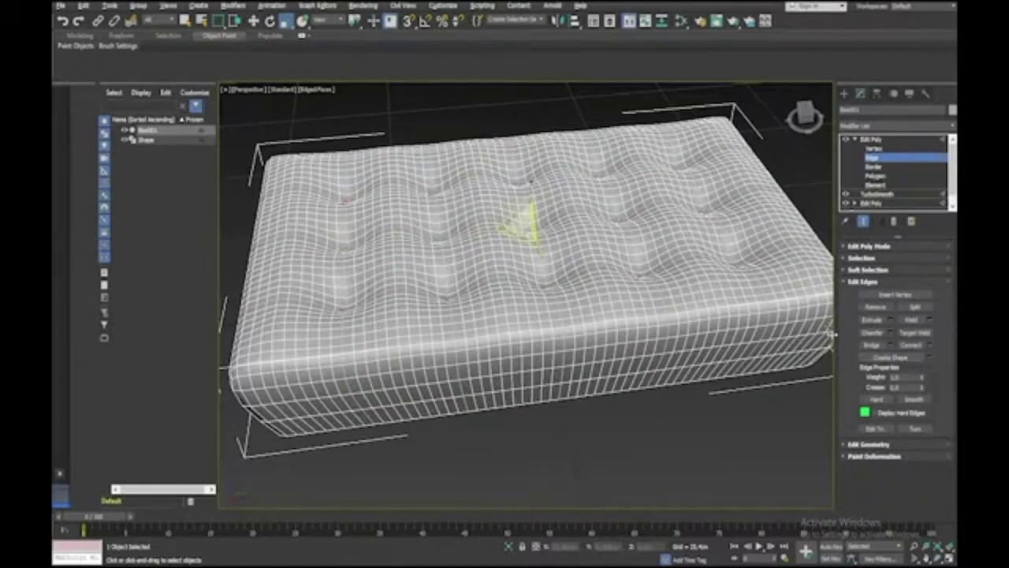
pyautogui.click(870, 140)
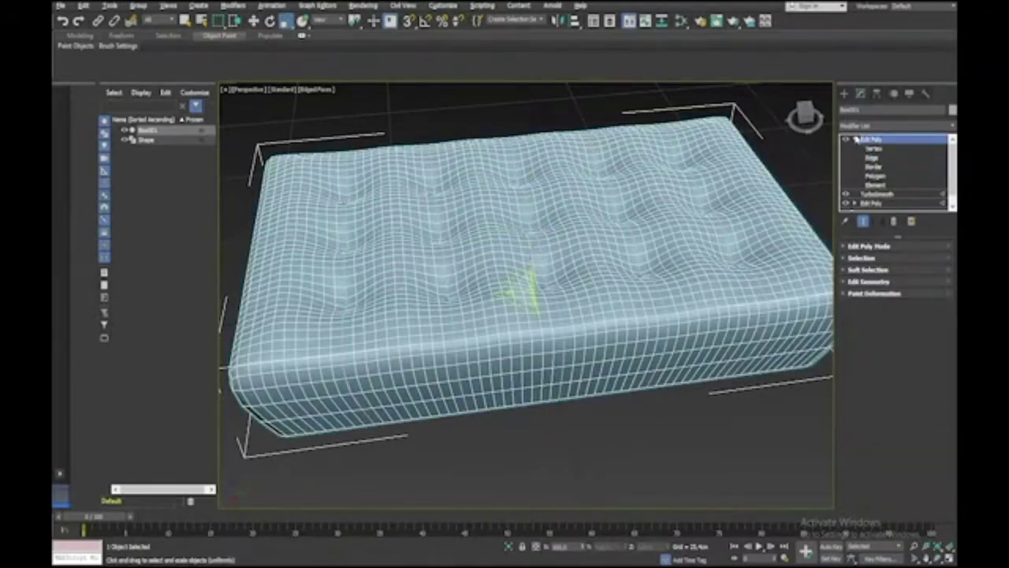
pyautogui.click(855, 140)
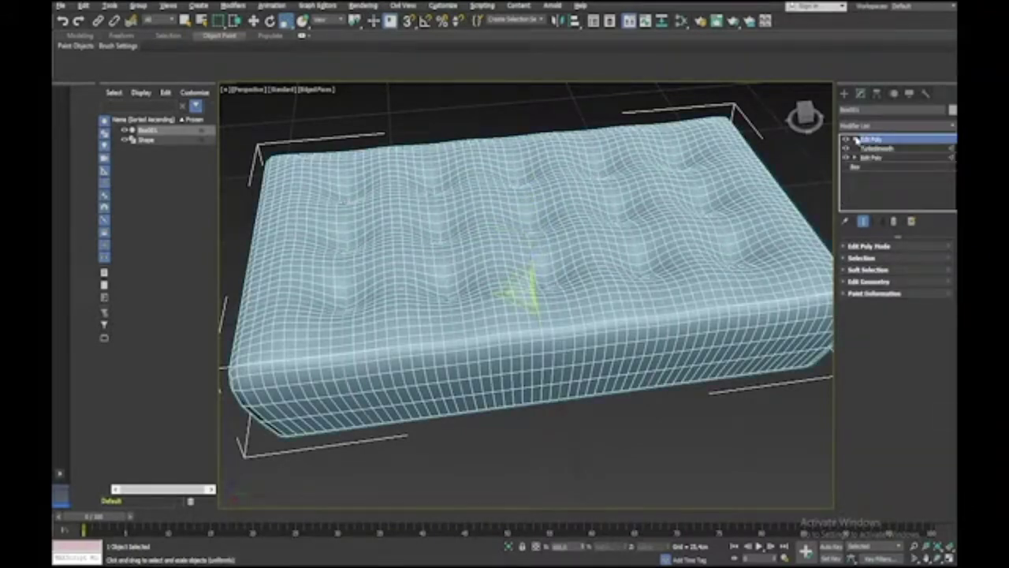
# Rename the extracted seam shape to Piping and change its object color to grey
pyautogui.click(148, 140)
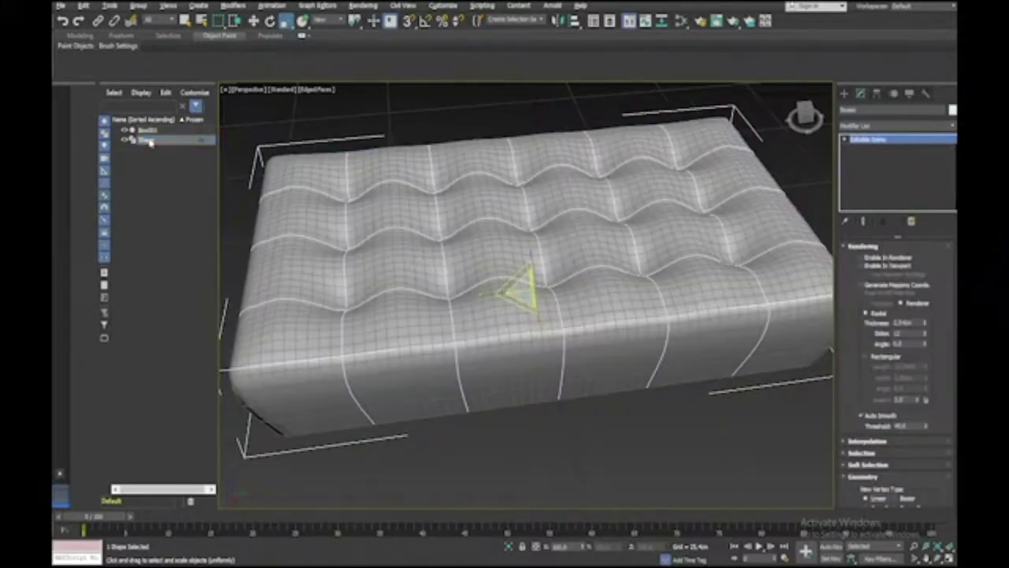
pyautogui.click(881, 109)
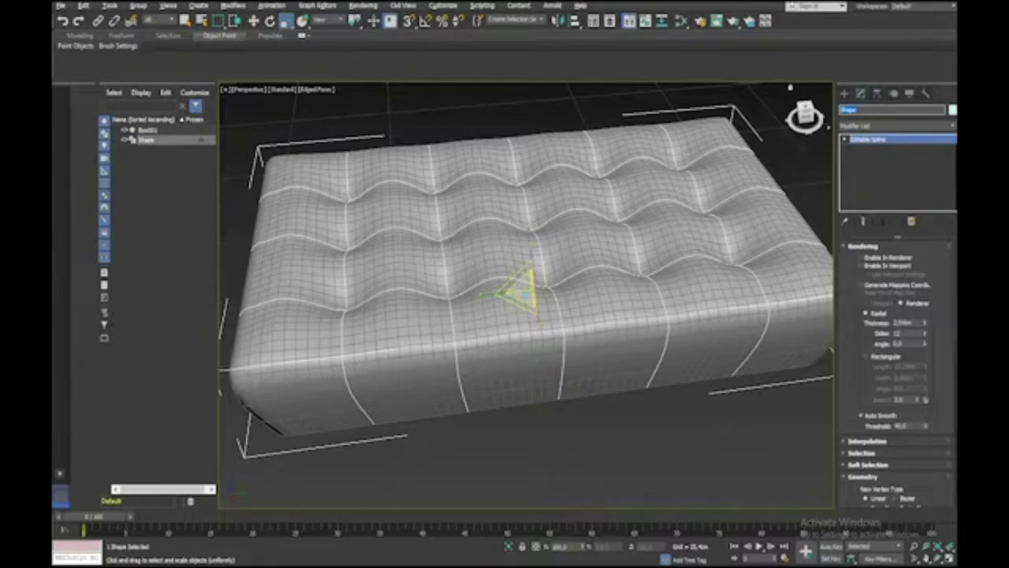
pyautogui.write('Piping')
pyautogui.press('Return')
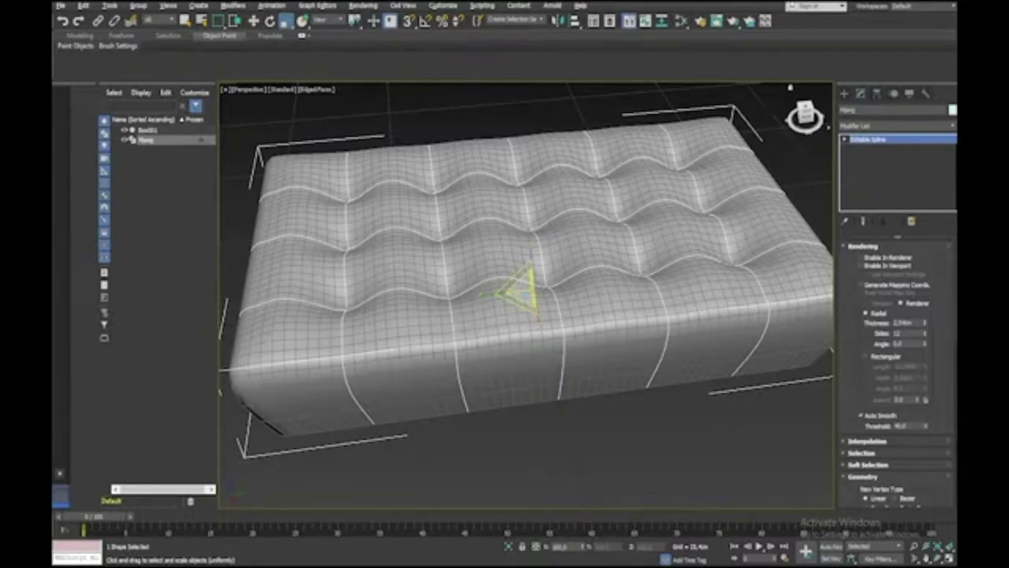
pyautogui.click(952, 110)
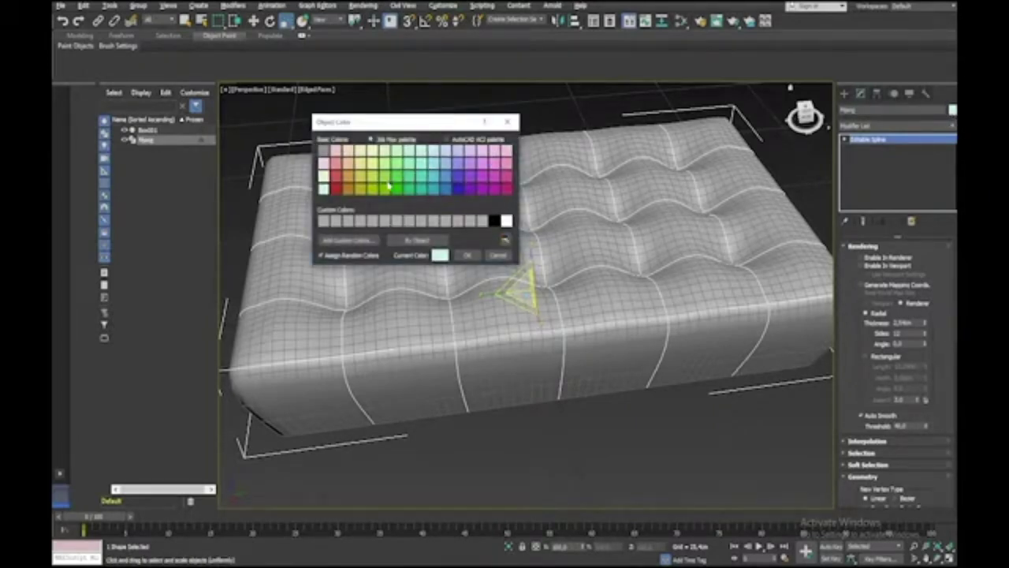
pyautogui.click(467, 255)
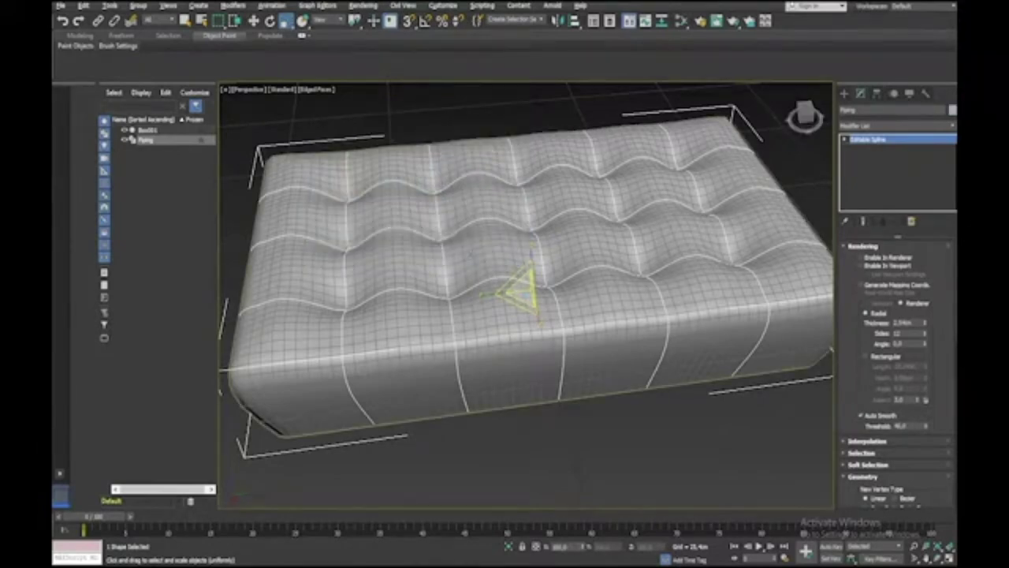
# Enable the Piping spline in renderer and viewport, and reduce its radial thickness to a thin cord along the seams
pyautogui.click(862, 260)
pyautogui.click(863, 266)
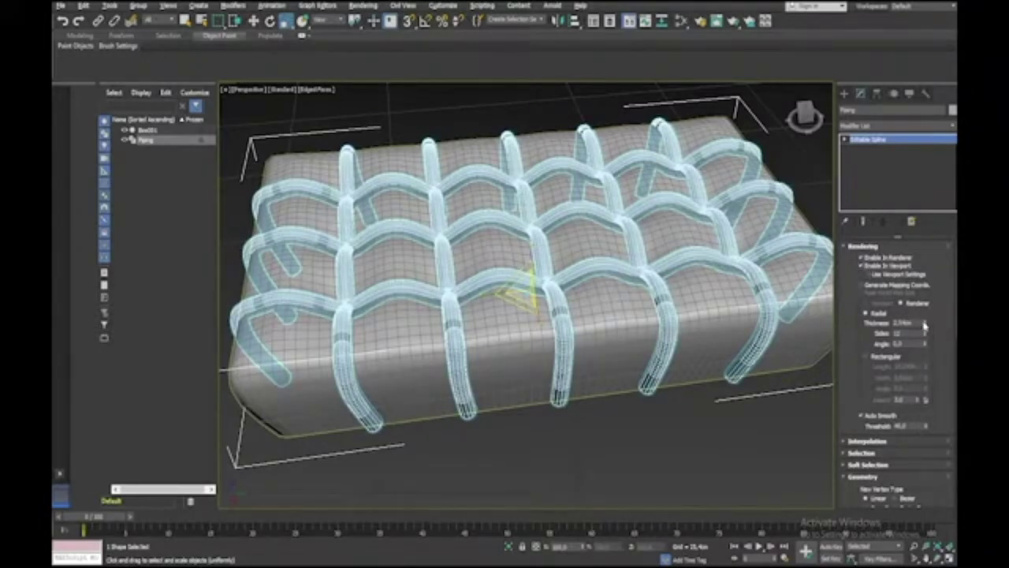
pyautogui.moveTo(924, 325); pyautogui.dragTo(916, 372)
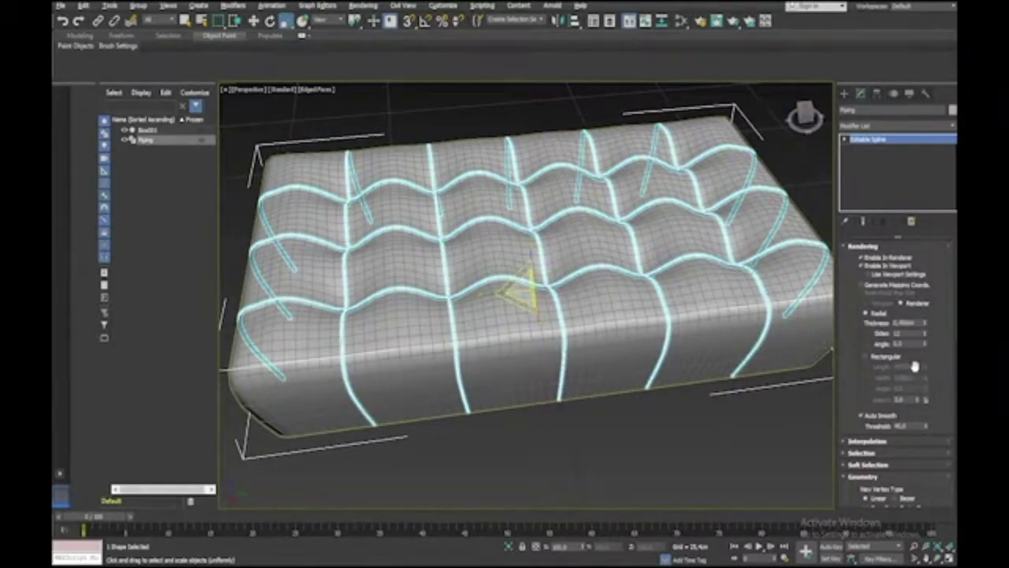
pyautogui.click(785, 405)
pyautogui.keyDown('alt'); pyautogui.moveTo(785, 405); pyautogui.dragTo(785, 405, button='middle'); pyautogui.keyUp('alt')
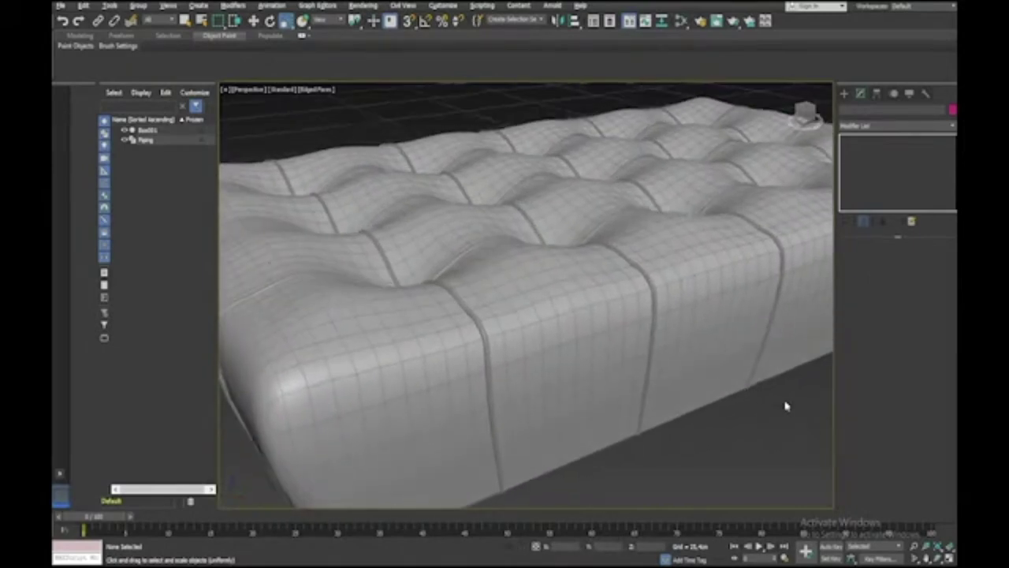
# Increase the Piping spline's radial thickness slightly and check the seams across the cushion
pyautogui.click(146, 140)
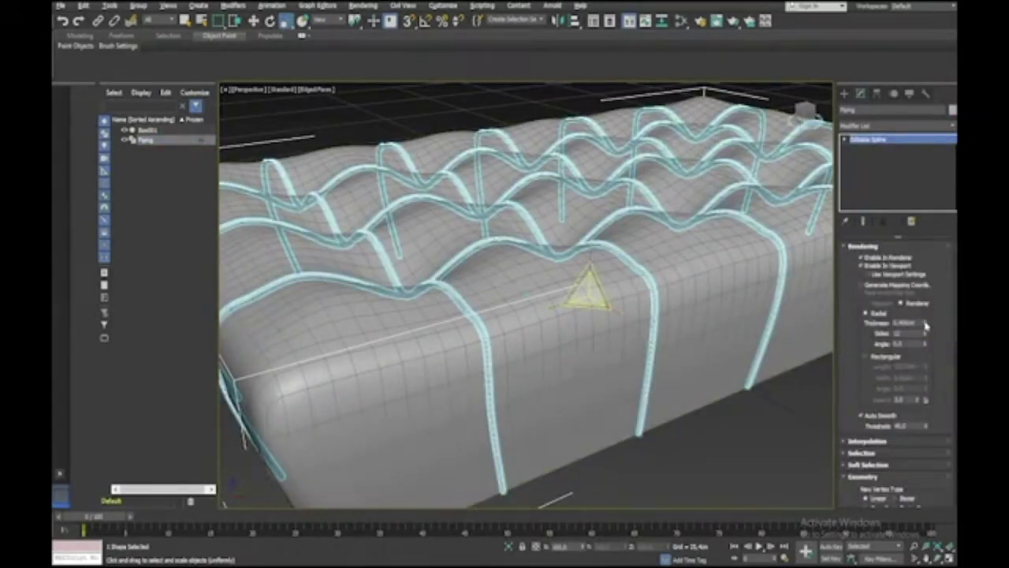
pyautogui.moveTo(926, 326); pyautogui.dragTo(924, 315)
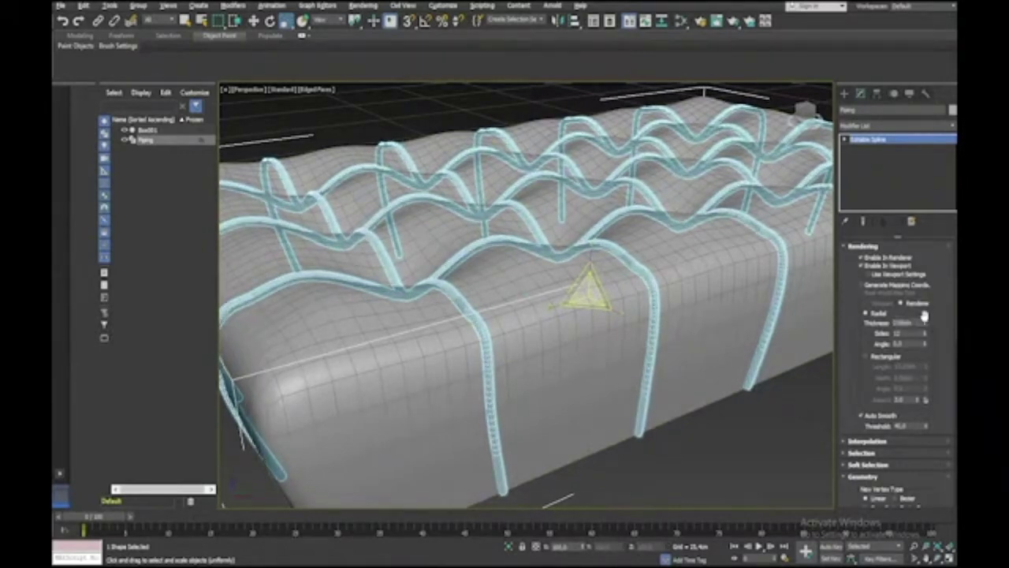
pyautogui.click(784, 442)
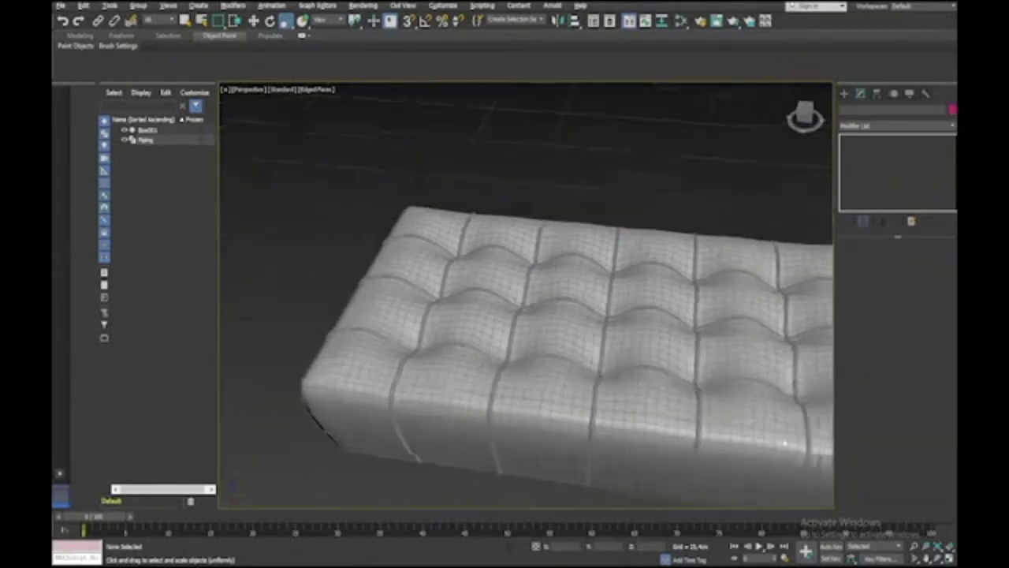
pyautogui.keyDown('alt'); pyautogui.moveTo(785, 442); pyautogui.dragTo(784, 441, button='middle'); pyautogui.keyUp('alt')
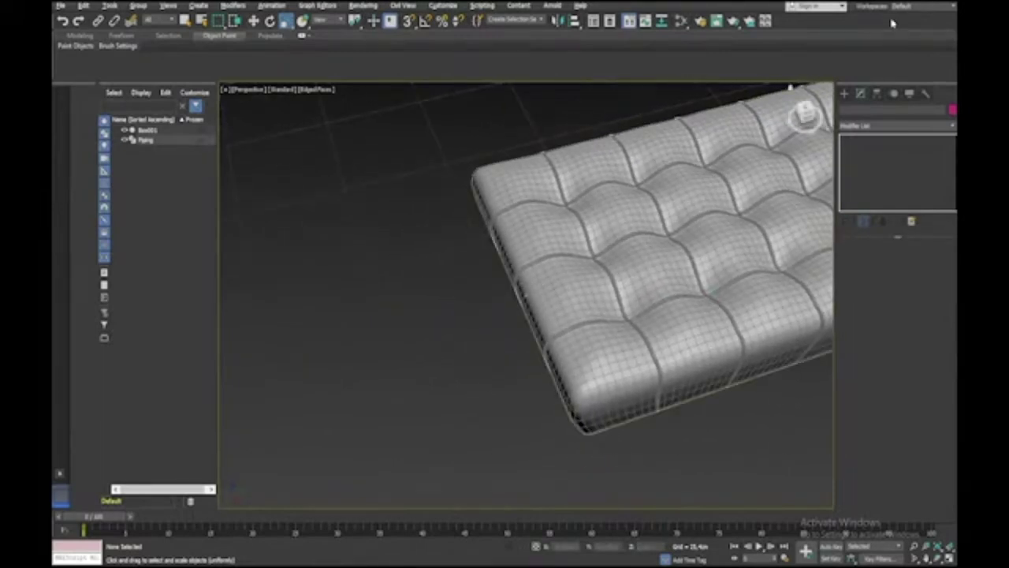
# Create a sphere with a radius of about 4 cm on the ground beside the cushion
pyautogui.click(845, 93)
pyautogui.click(875, 170)
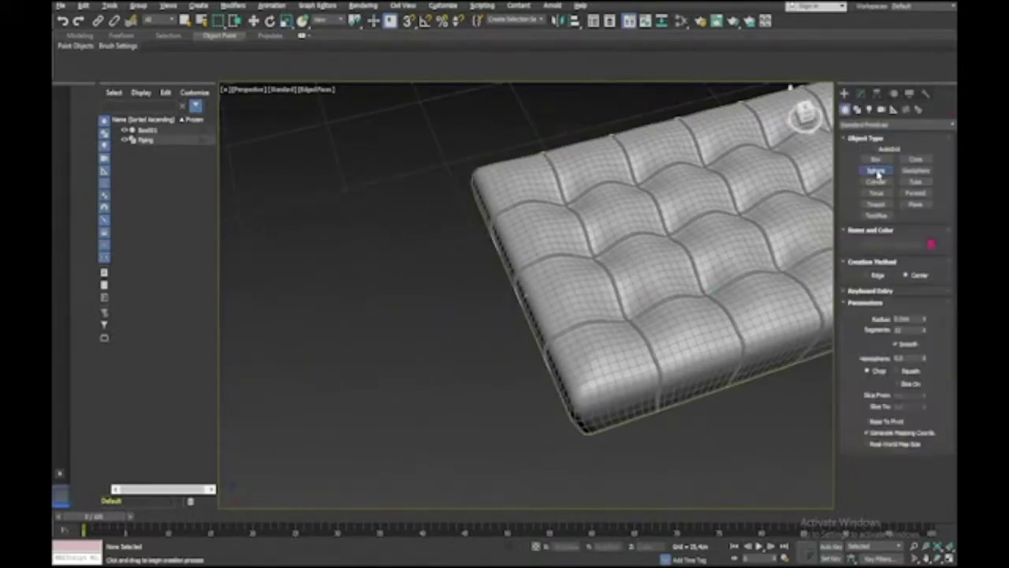
pyautogui.moveTo(367, 267); pyautogui.dragTo(379, 278)
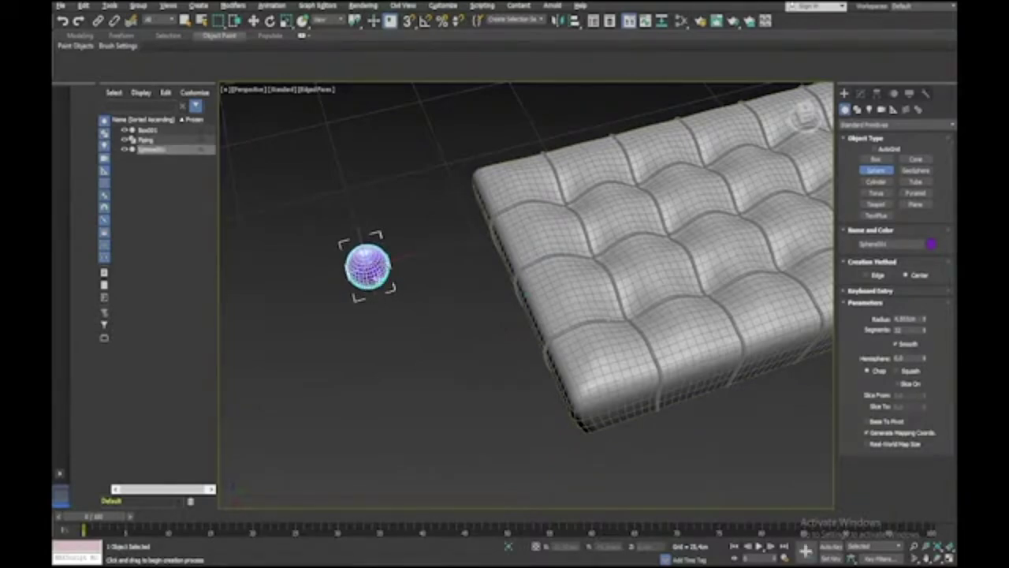
pyautogui.keyDown('alt'); pyautogui.moveTo(375, 277); pyautogui.dragTo(378, 279, button='middle'); pyautogui.keyUp('alt')
pyautogui.scroll(4, 378, 281)
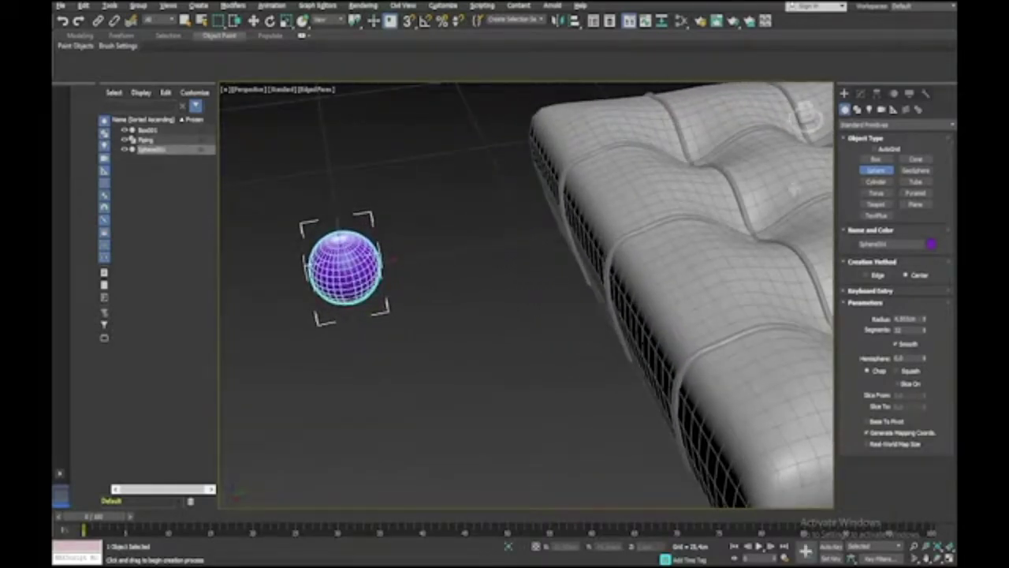
# Rename the sphere to Button and change its object color to grey
pyautogui.moveTo(899, 244); pyautogui.dragTo(834, 240)
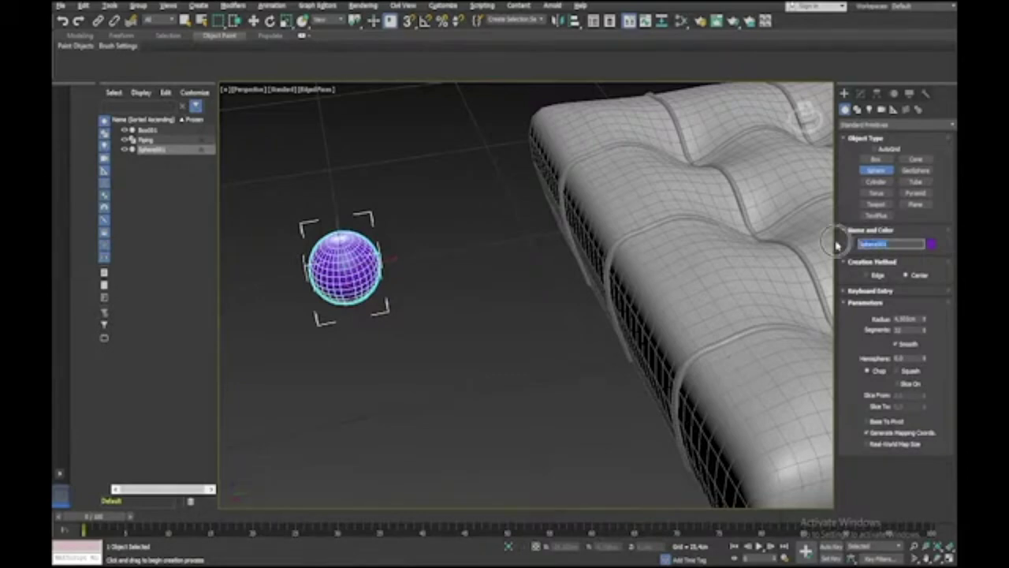
pyautogui.write('Ball')
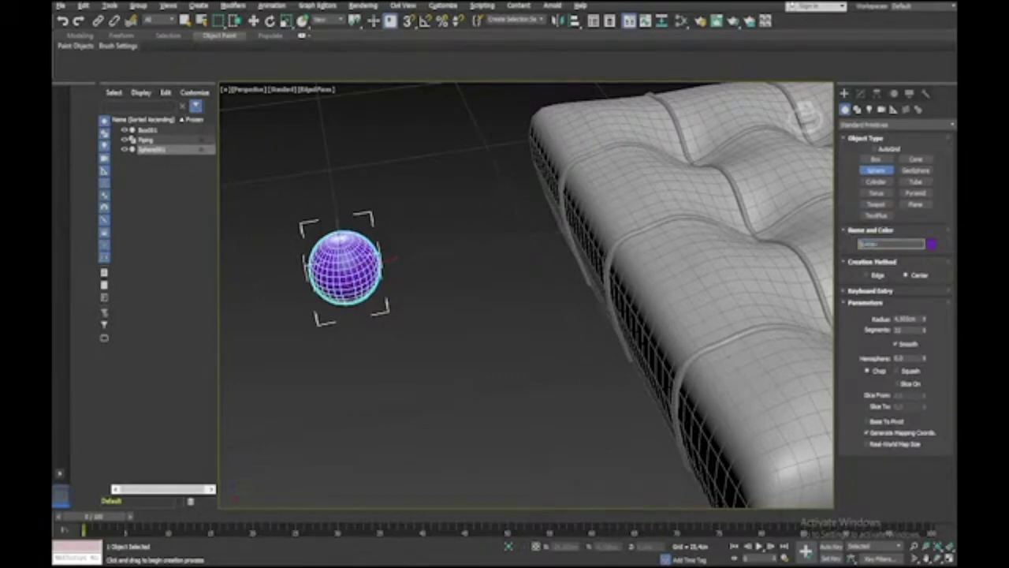
pyautogui.press('Return')
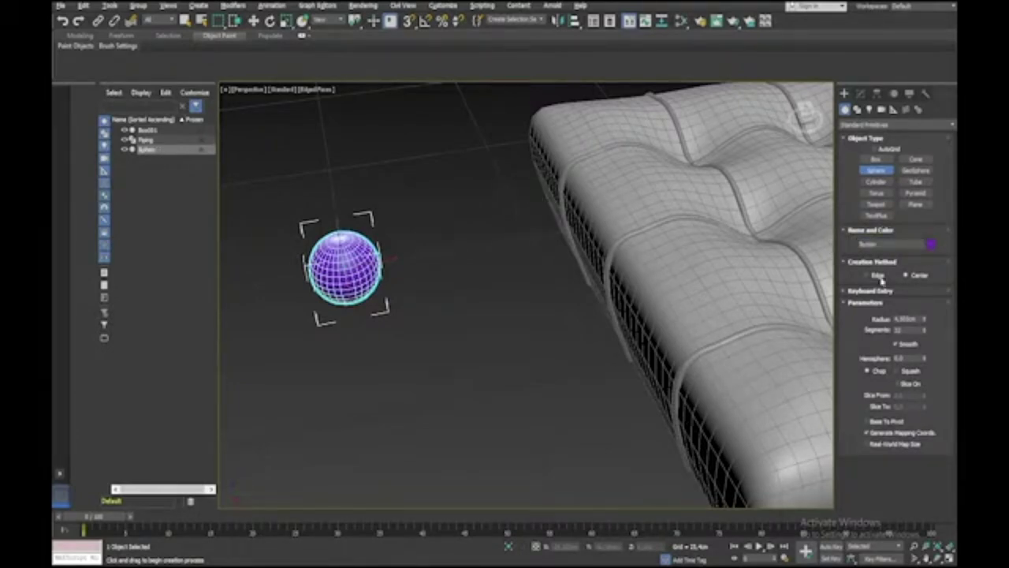
pyautogui.click(930, 245)
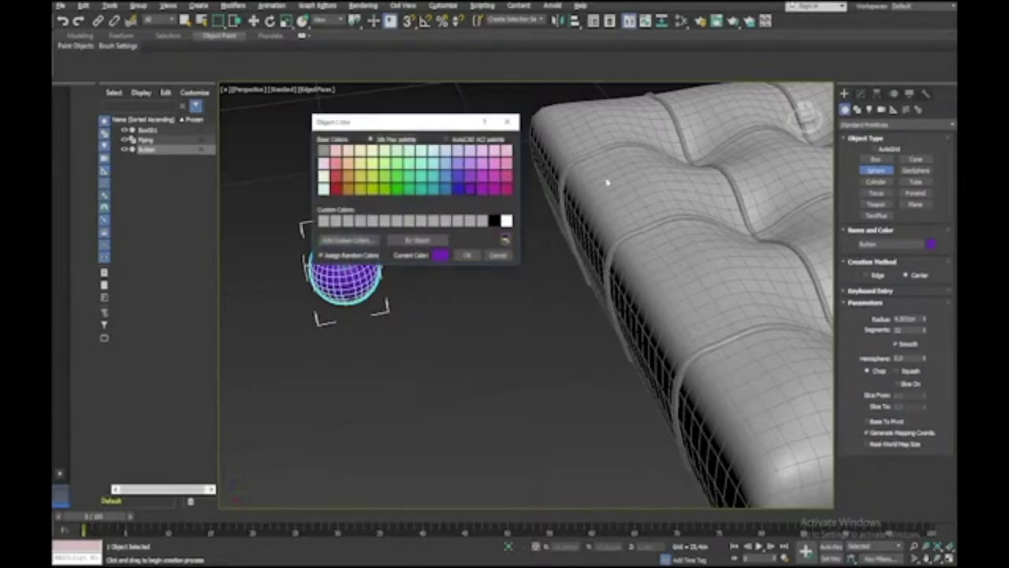
pyautogui.click(472, 221)
pyautogui.click(467, 254)
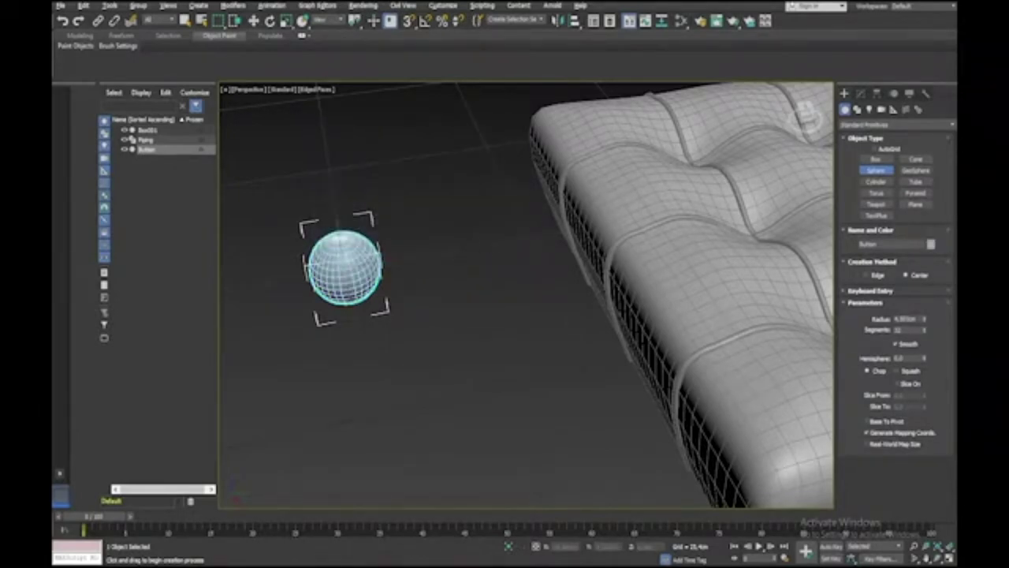
# Reduce the Button sphere's radius to about 1.8 cm and inspect it up close
pyautogui.moveTo(925, 319); pyautogui.dragTo(924, 355)
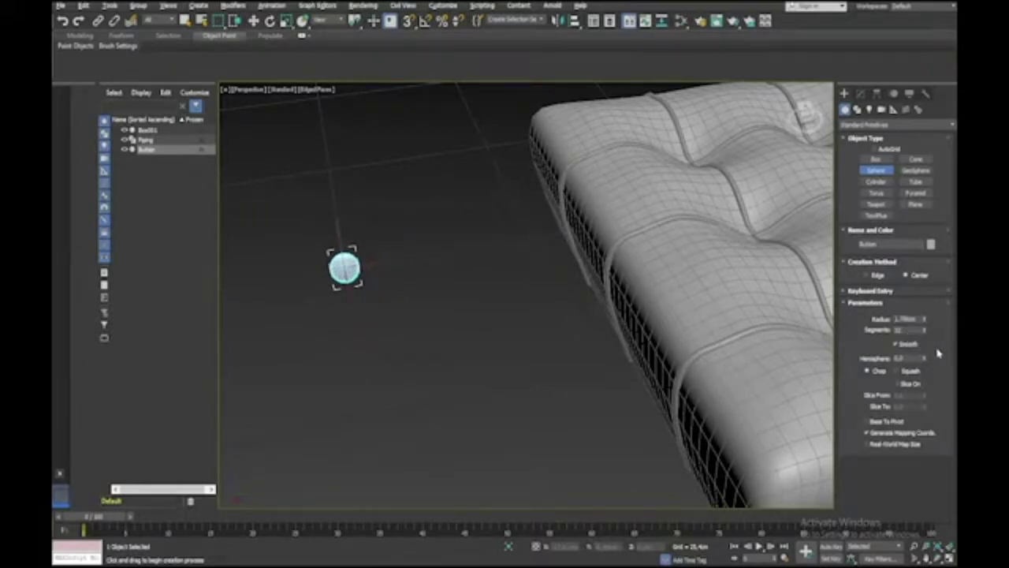
pyautogui.moveTo(320, 263); pyautogui.dragTo(325, 263, button='middle')
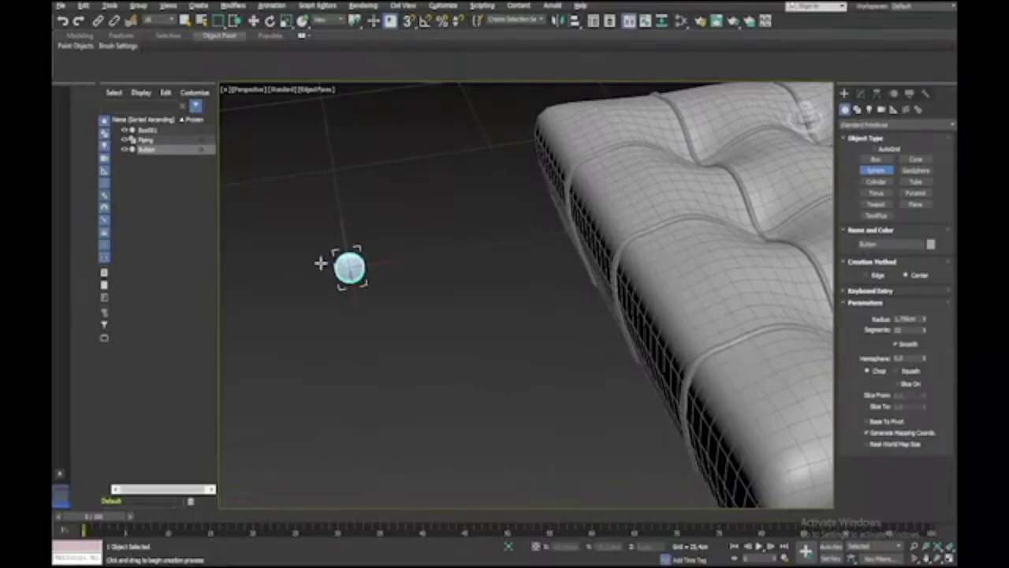
pyautogui.scroll(10, 320, 263)
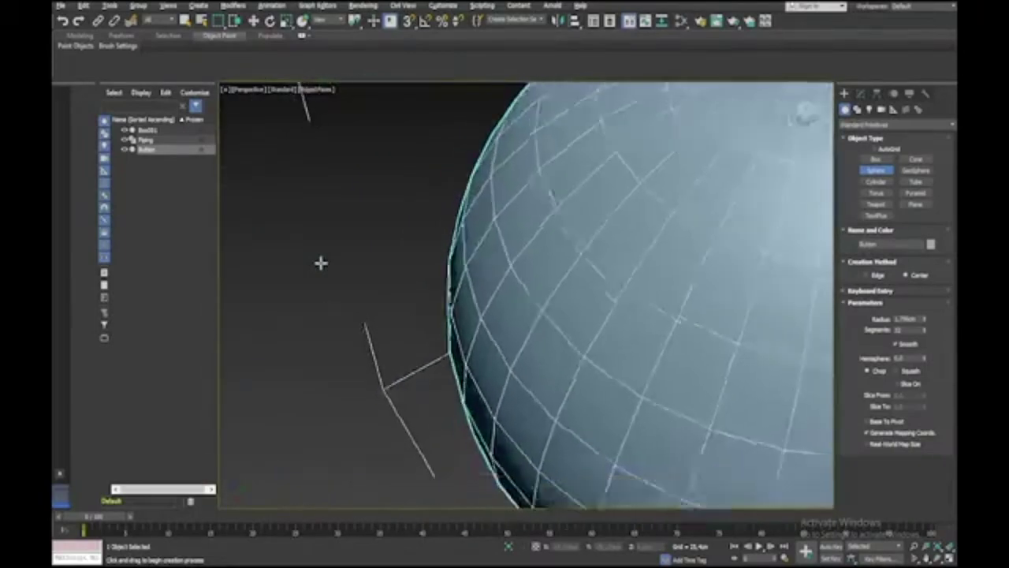
pyautogui.keyDown('alt'); pyautogui.moveTo(321, 262); pyautogui.dragTo(318, 263, button='middle'); pyautogui.keyUp('alt')
pyautogui.scroll(-5, 320, 262)
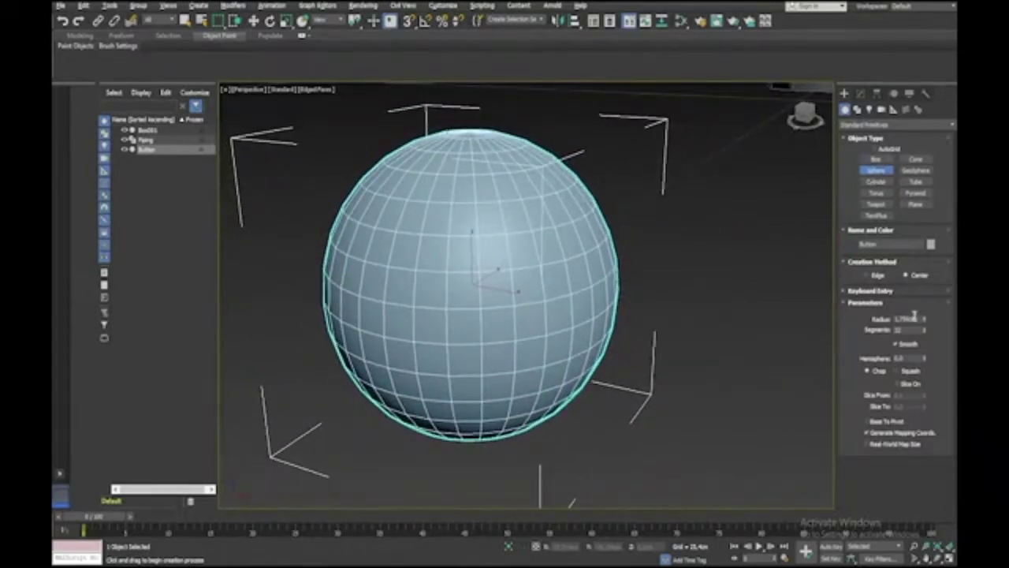
pyautogui.scroll(-3, 915, 332)
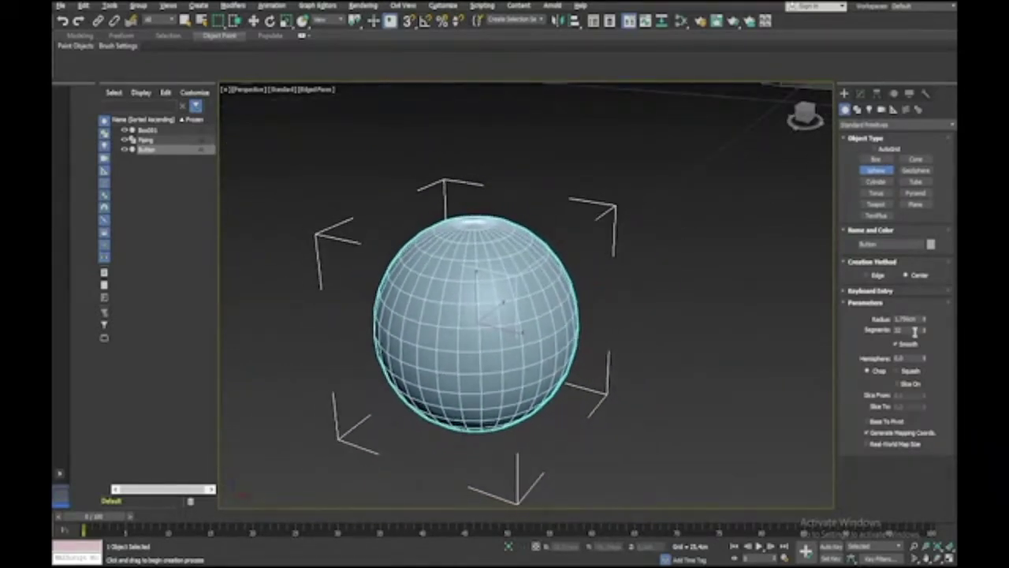
# Flatten the Button sphere with non-uniform scaling to about 41% along the Z axis
pyautogui.press('r')
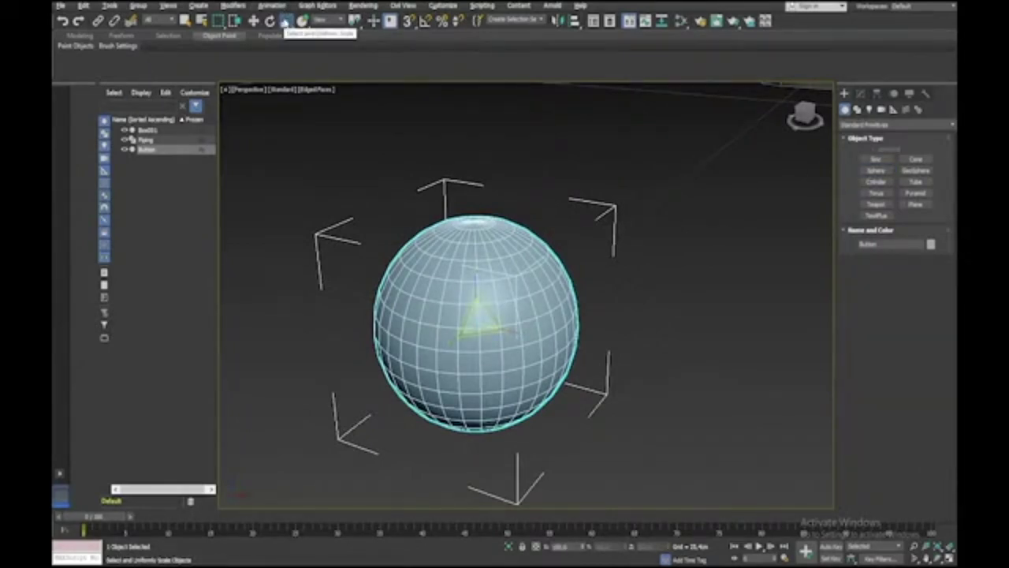
pyautogui.moveTo(285, 22); pyautogui.dragTo(286, 56)
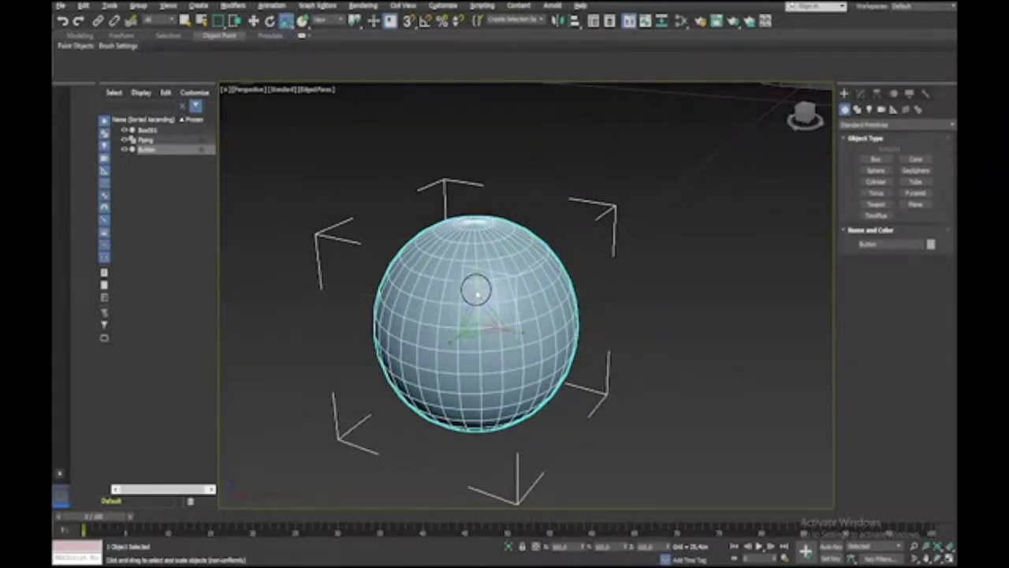
pyautogui.moveTo(477, 288); pyautogui.dragTo(483, 334)
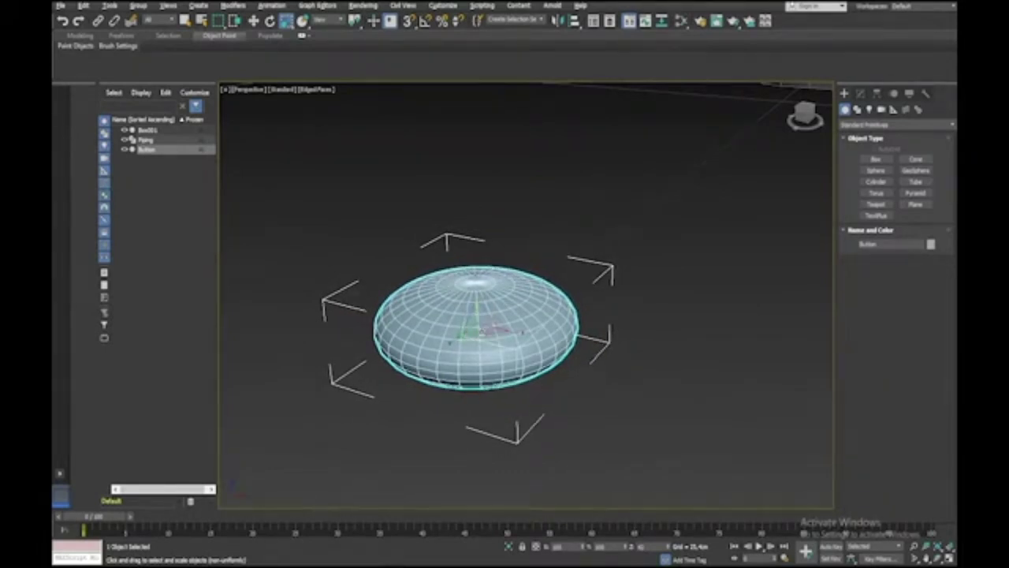
pyautogui.keyDown('alt'); pyautogui.moveTo(569, 234); pyautogui.dragTo(569, 235, button='middle'); pyautogui.keyUp('alt')
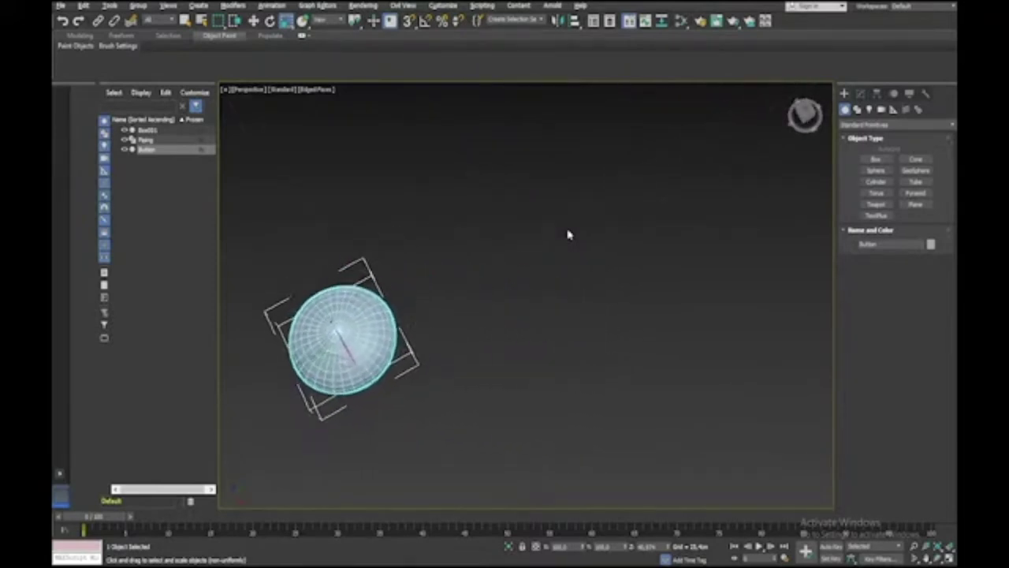
pyautogui.scroll(-6, 569, 234)
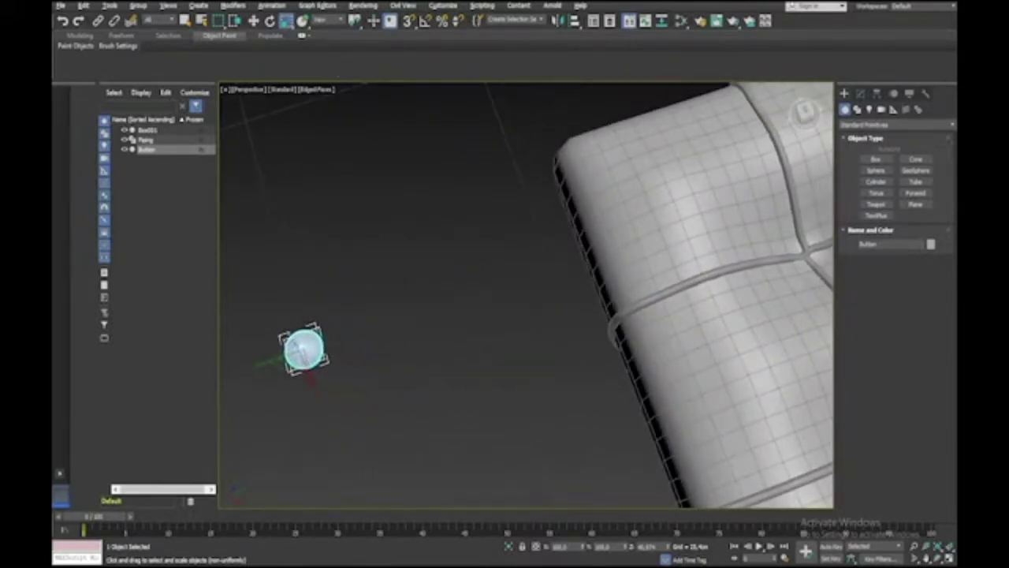
# In the Top view, move the Button onto the seam crossing nearest the cushion's front-left corner
pyautogui.click(253, 21)
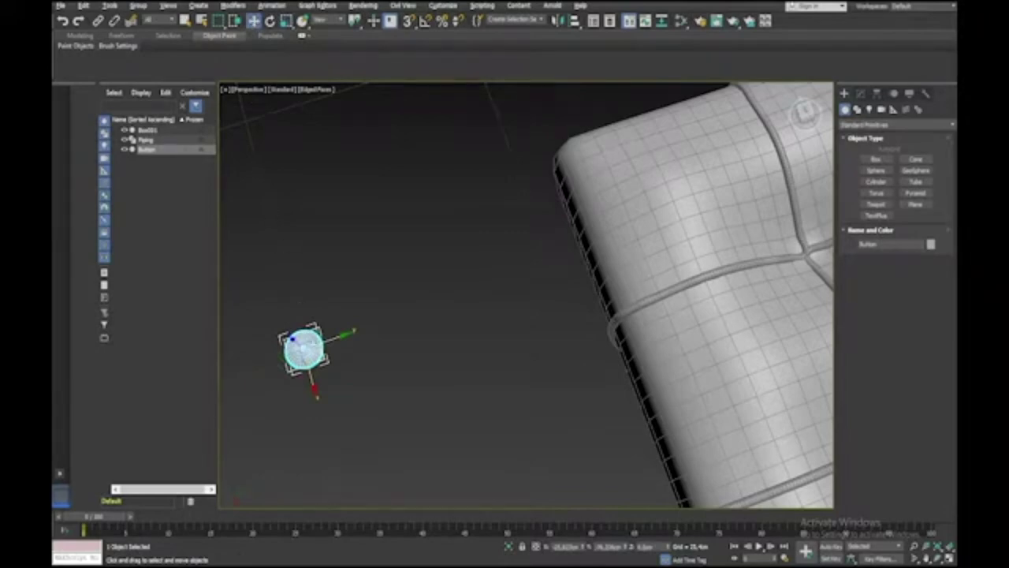
pyautogui.keyDown('alt'); pyautogui.moveTo(340, 345); pyautogui.dragTo(343, 350, button='middle'); pyautogui.keyUp('alt')
pyautogui.hotkey('alt', 'w')
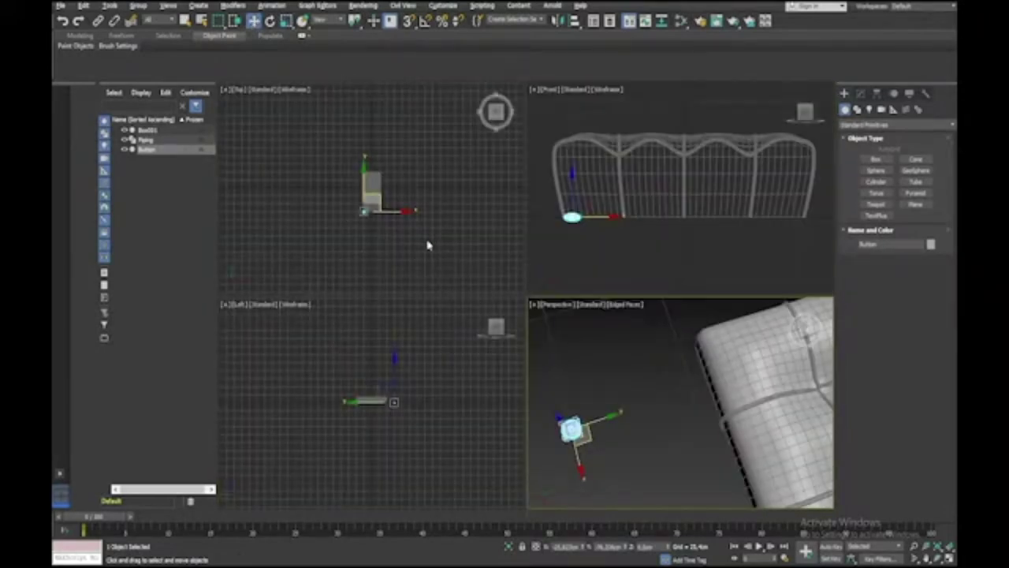
pyautogui.hotkey('alt', 'w')
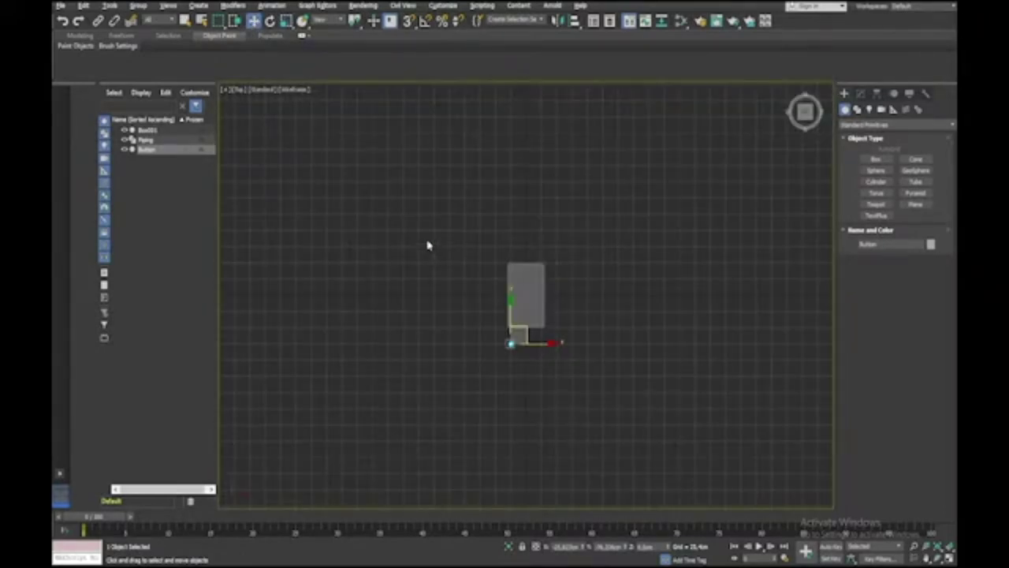
pyautogui.press('z')
pyautogui.scroll(-9, 428, 245)
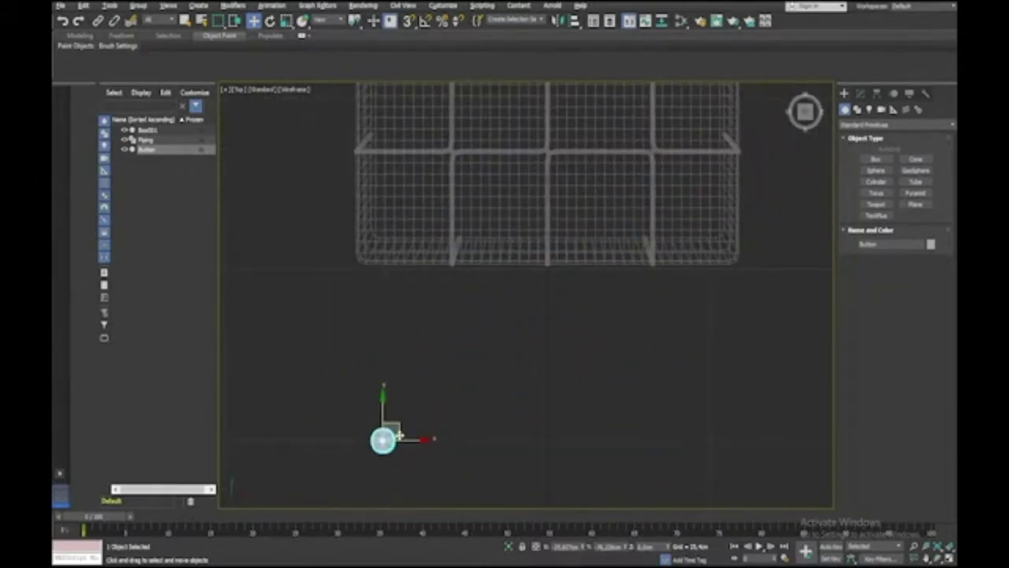
pyautogui.moveTo(398, 429); pyautogui.dragTo(466, 143)
pyautogui.press('z')
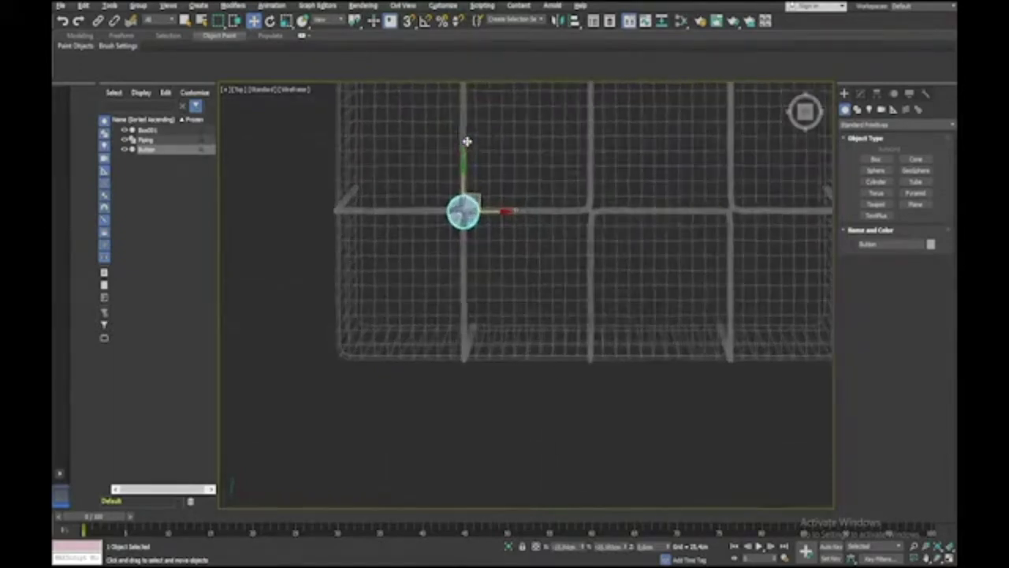
# Reduce the Button sphere's radius to about 0.9 cm
pyautogui.click(860, 93)
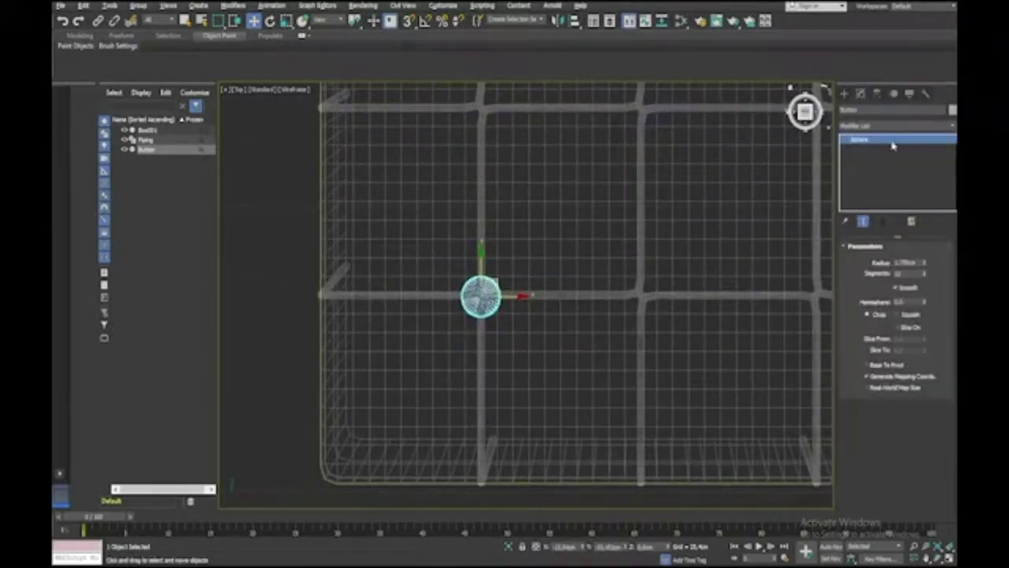
pyautogui.moveTo(926, 264); pyautogui.dragTo(927, 281)
pyautogui.press('z')
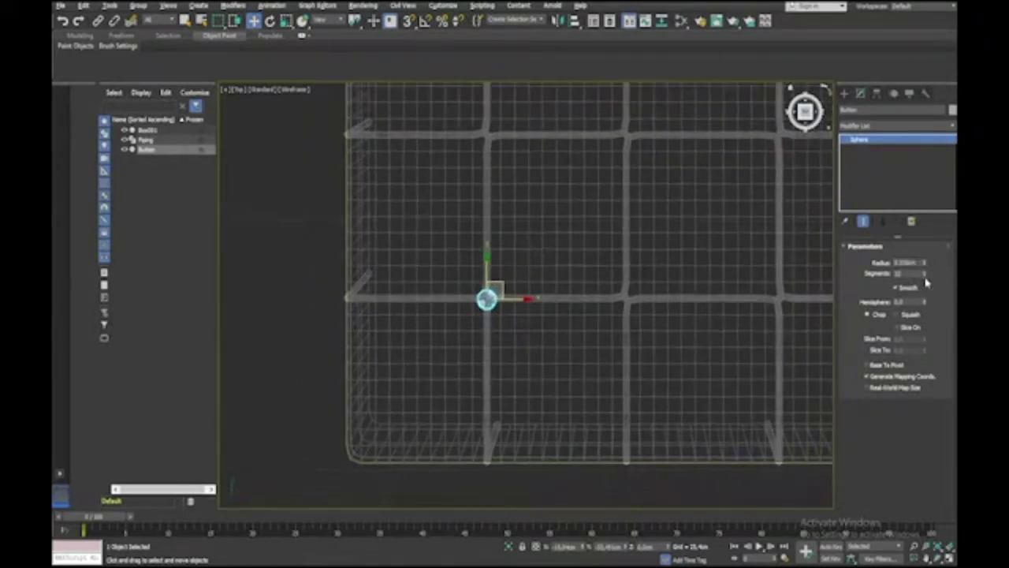
# In the Front view, raise the Button along the vertical axis to the piping's dip at the cushion's upper surface
pyautogui.hotkey('alt', 'w')
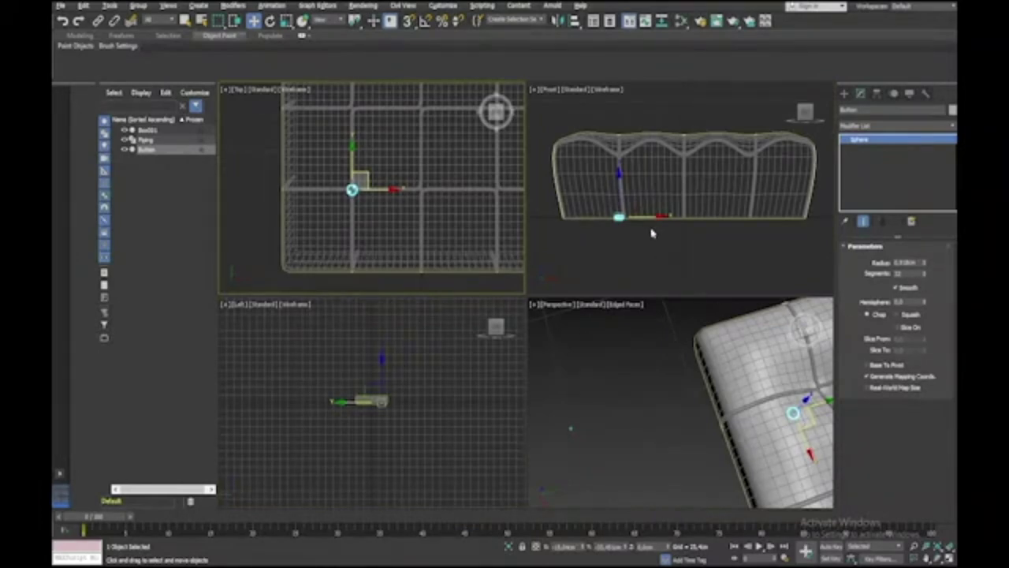
pyautogui.rightClick(645, 241)
pyautogui.hotkey('alt', 'w')
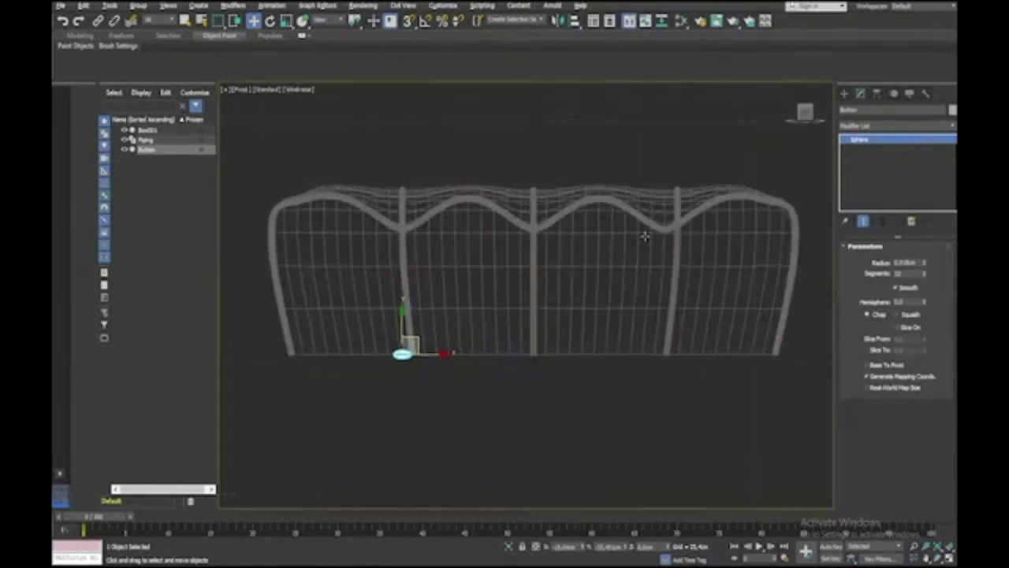
pyautogui.scroll(4, 647, 229)
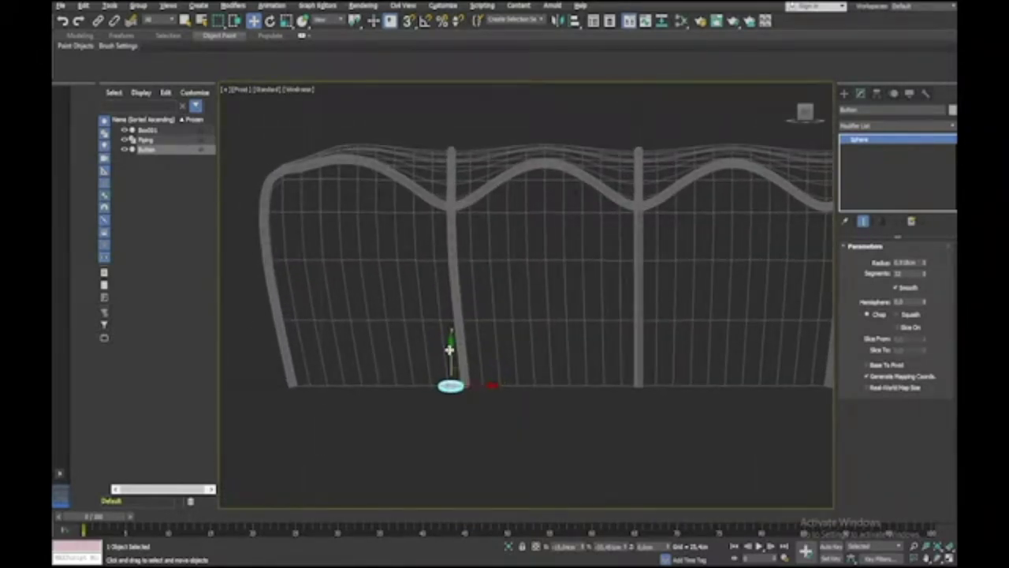
pyautogui.moveTo(449, 349); pyautogui.dragTo(465, 164)
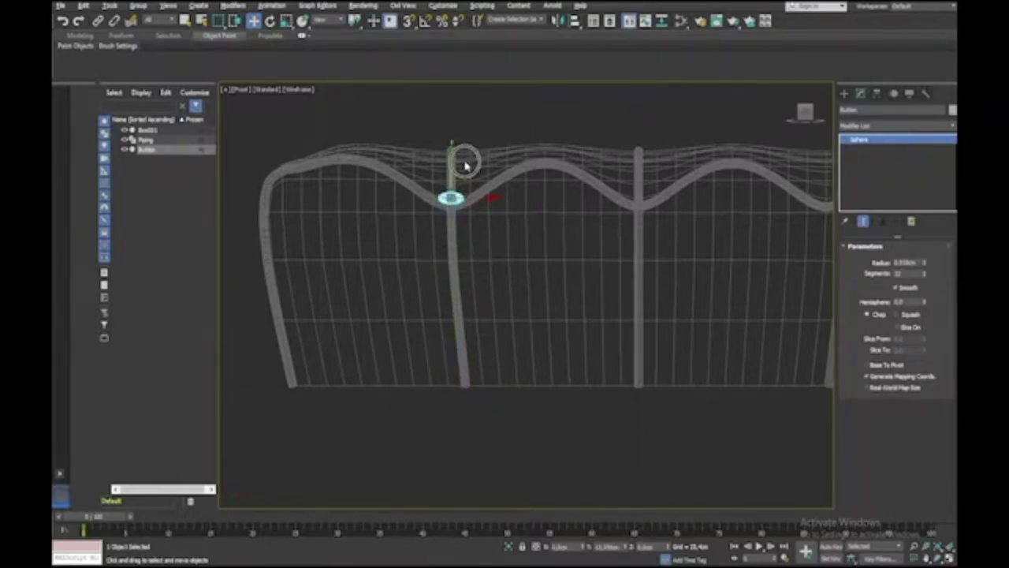
# In the Perspective view, fine-tune the Button's height so it sits snugly on the piping crossing
pyautogui.hotkey('alt', 'w')
pyautogui.click(629, 402)
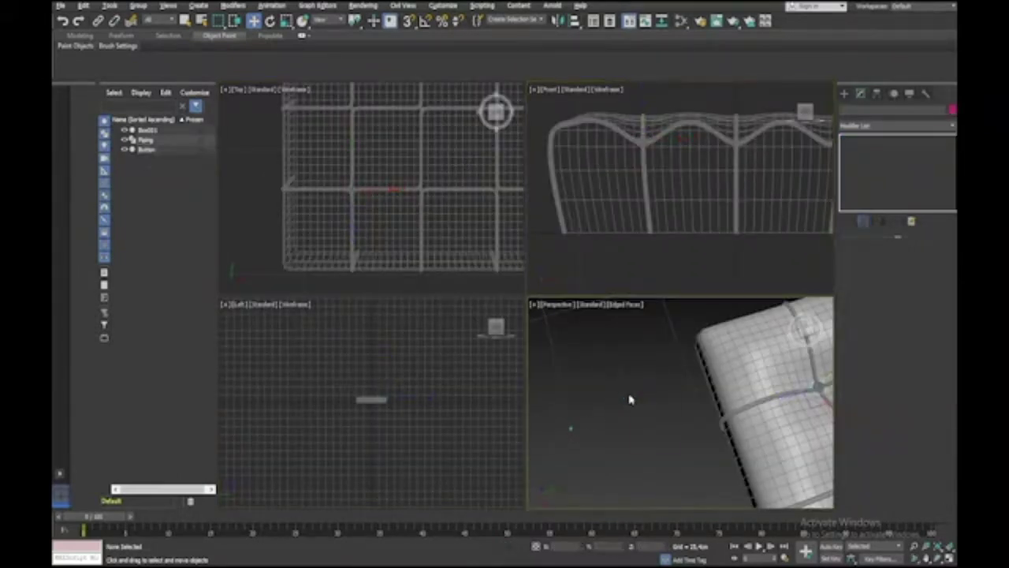
pyautogui.hotkey('alt', 'w')
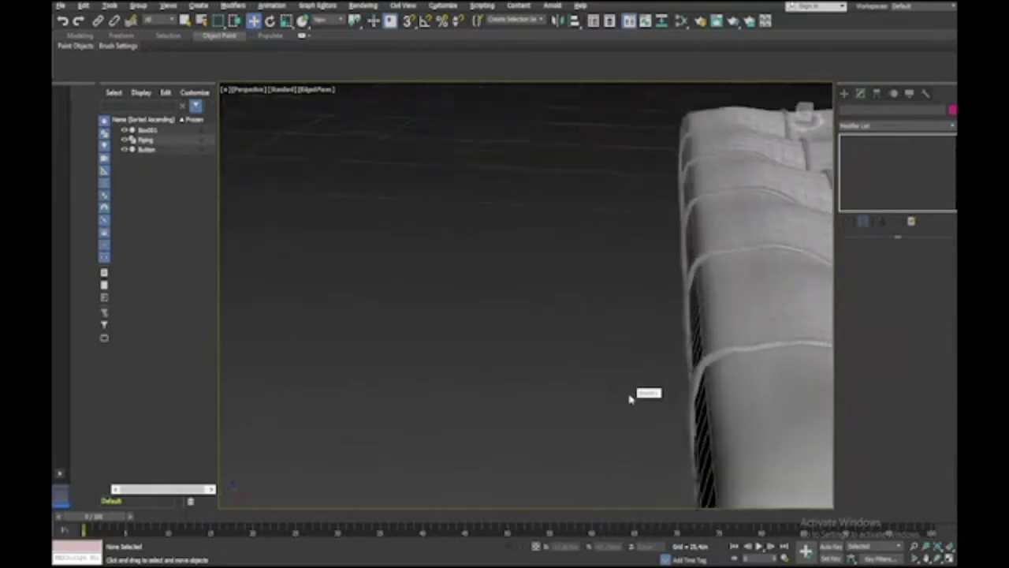
pyautogui.keyDown('alt'); pyautogui.moveTo(629, 399); pyautogui.dragTo(632, 399, button='middle'); pyautogui.keyUp('alt')
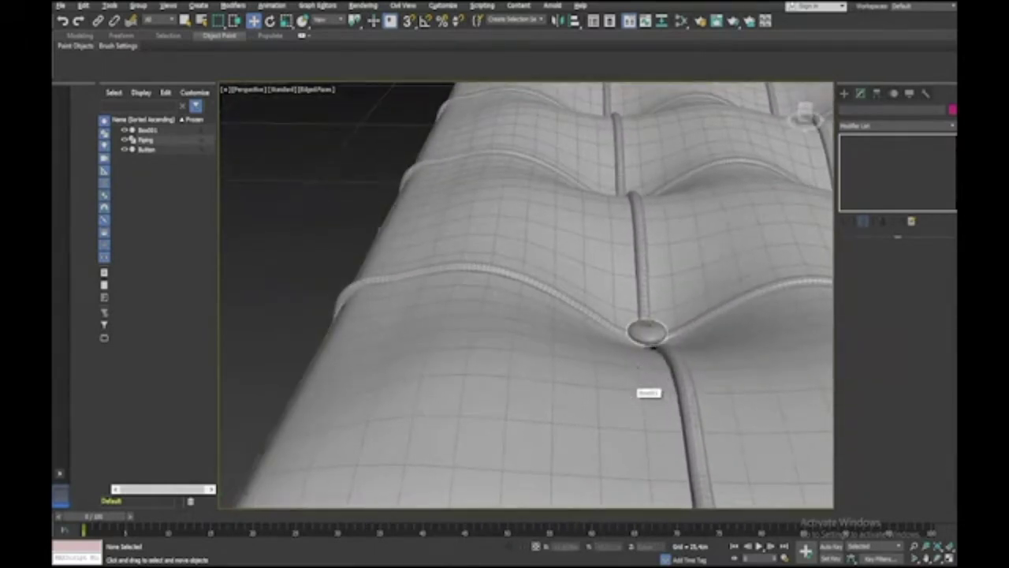
pyautogui.click(646, 329)
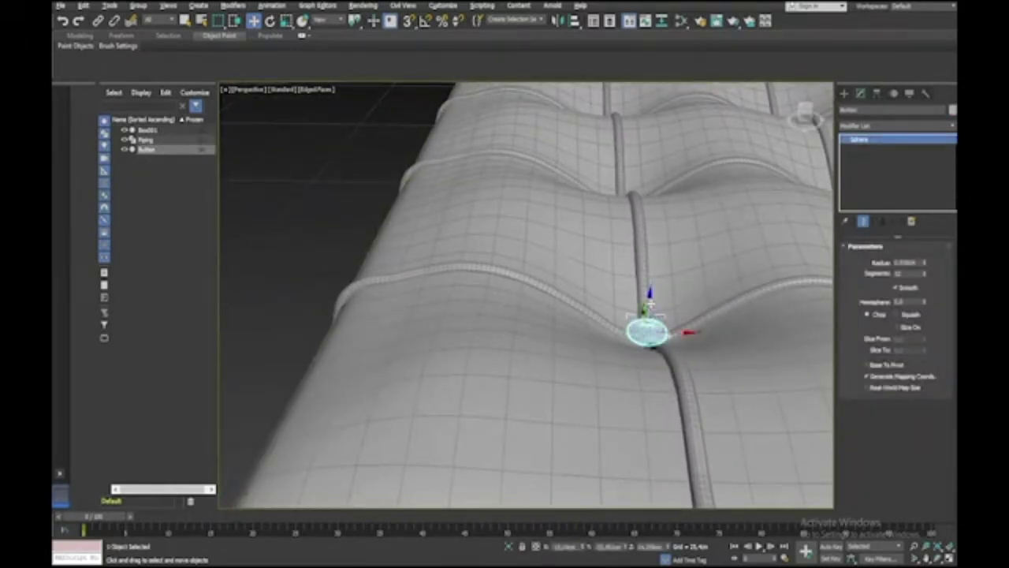
pyautogui.moveTo(649, 303); pyautogui.dragTo(650, 312)
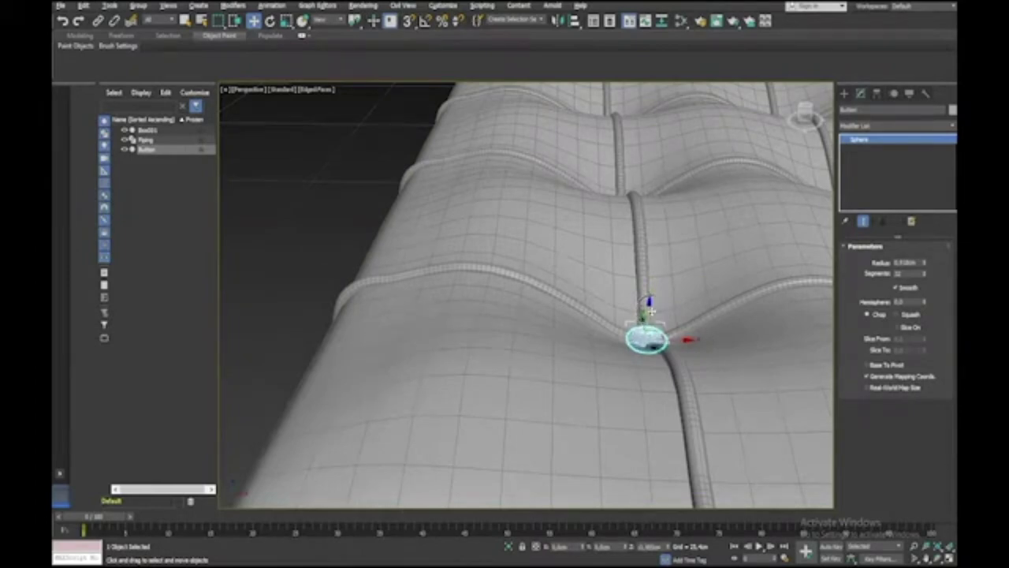
pyautogui.keyDown('alt'); pyautogui.moveTo(651, 311); pyautogui.dragTo(651, 312, button='middle'); pyautogui.keyUp('alt')
pyautogui.keyDown('alt'); pyautogui.moveTo(651, 311); pyautogui.dragTo(653, 309, button='middle'); pyautogui.keyUp('alt')
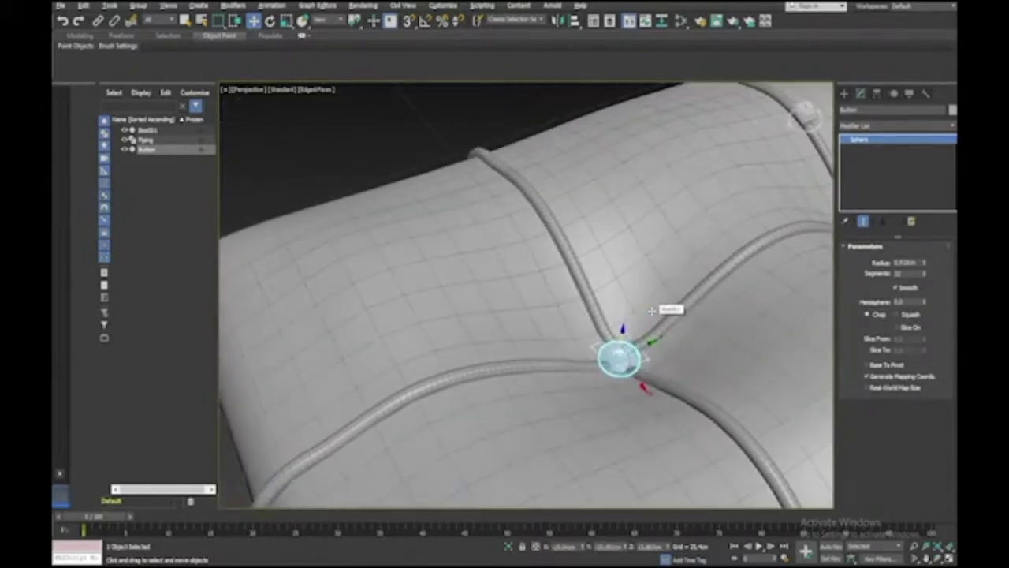
pyautogui.moveTo(621, 339); pyautogui.dragTo(622, 335)
# In the Top view, clone the Button along X as two instances across the other seam crossings of the first row
pyautogui.hotkey('alt', 'w')
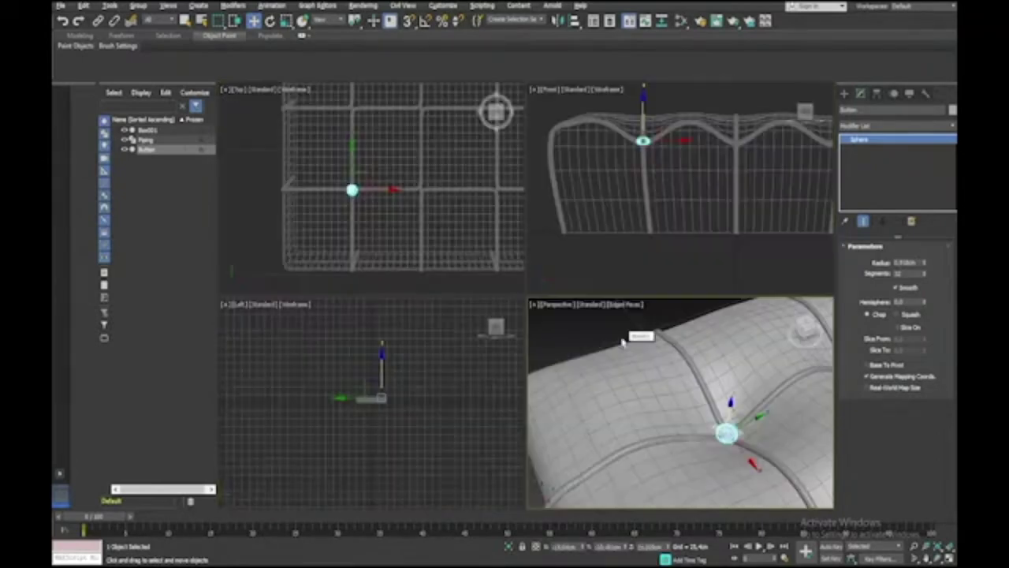
pyautogui.rightClick(433, 256)
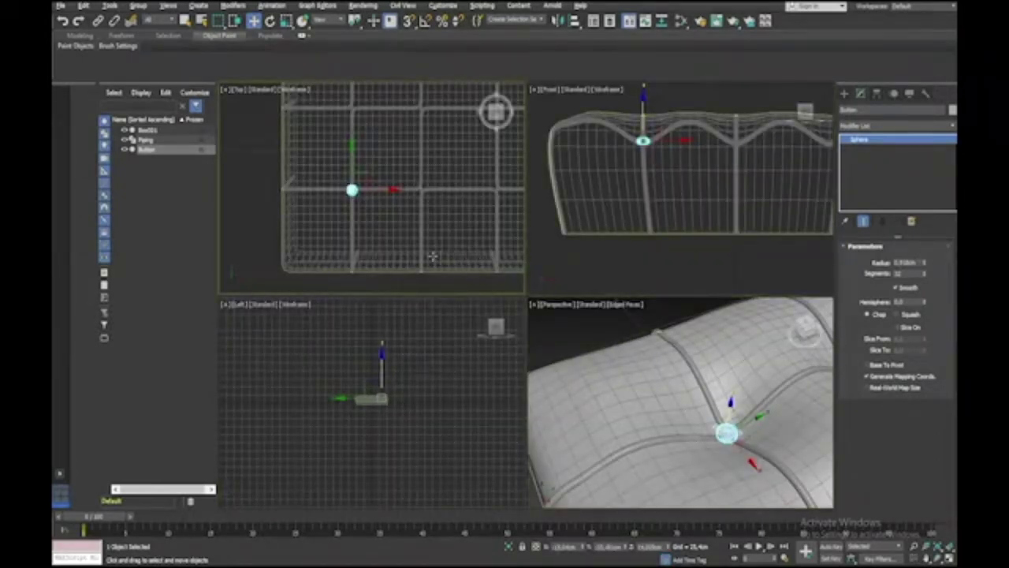
pyautogui.hotkey('alt', 'w')
pyautogui.scroll(-4, 433, 256)
pyautogui.moveTo(433, 257); pyautogui.dragTo(420, 313, button='middle')
pyautogui.scroll(-3, 432, 254)
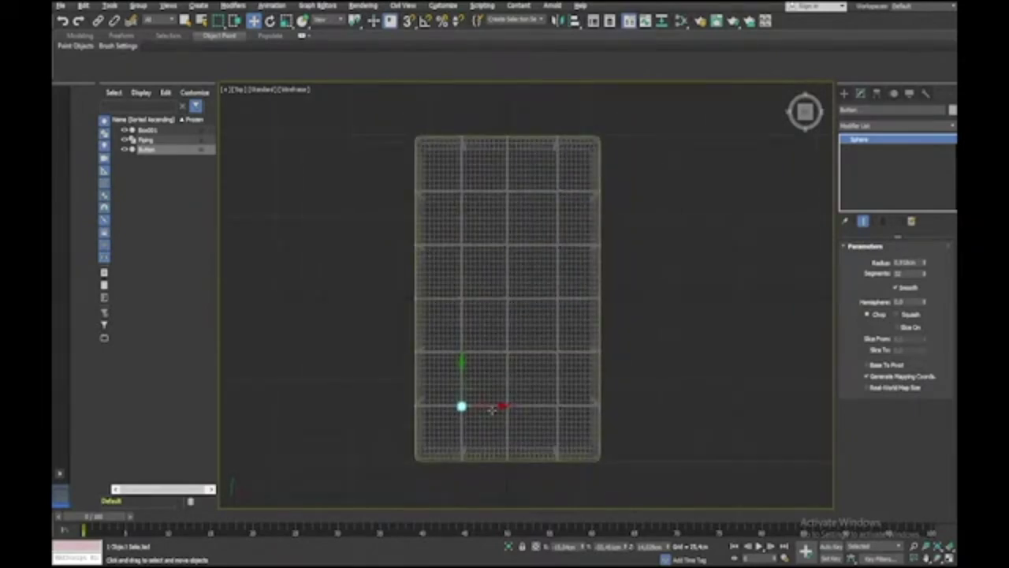
pyautogui.moveTo(510, 405); pyautogui.dragTo(539, 407)
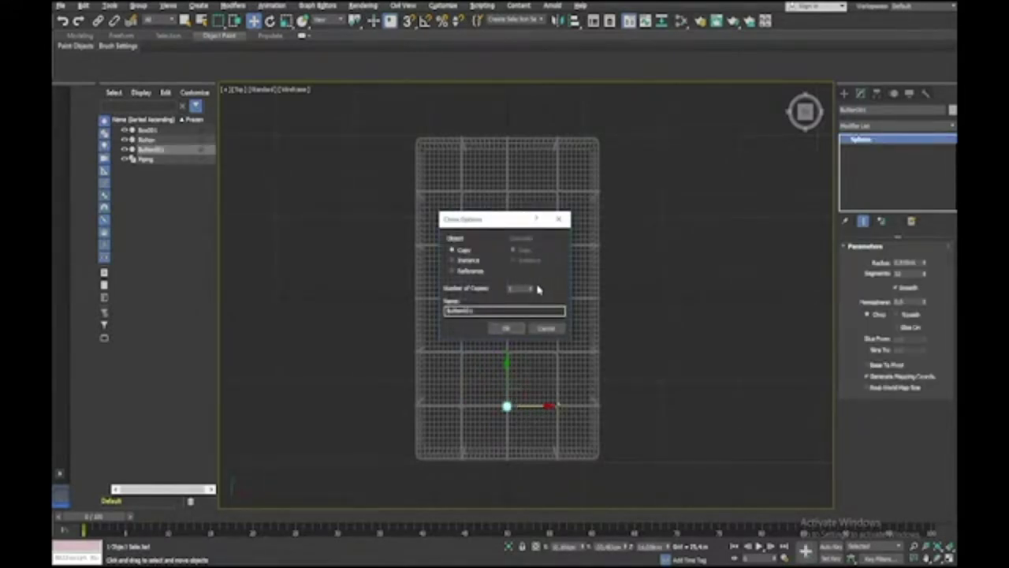
pyautogui.click(452, 261)
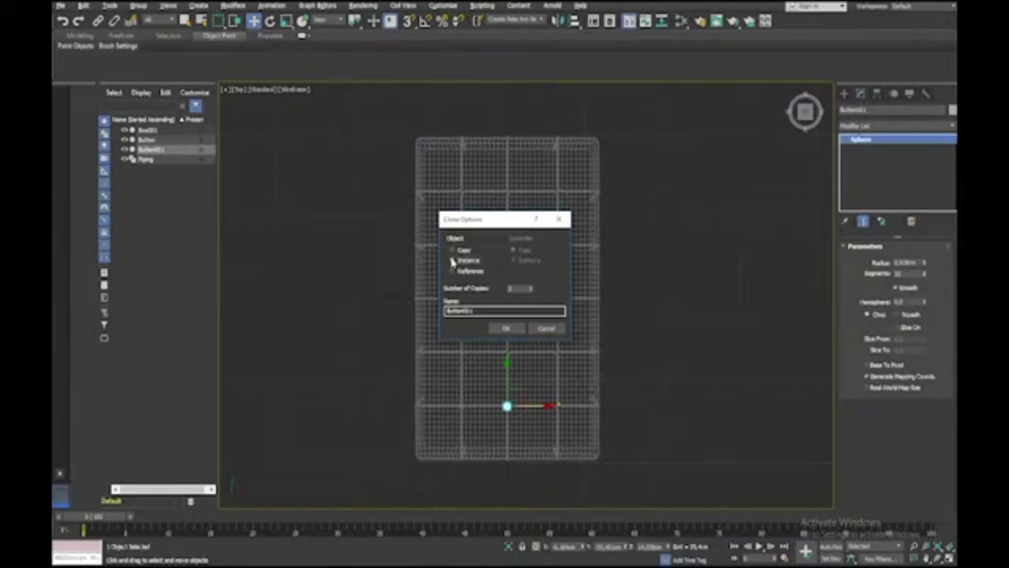
pyautogui.click(505, 329)
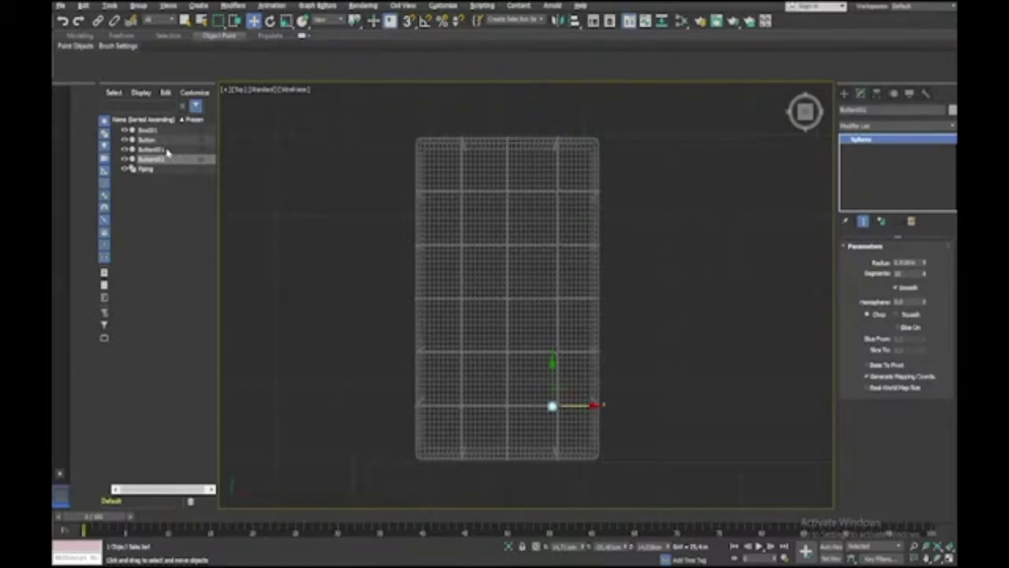
pyautogui.click(167, 150)
pyautogui.moveTo(167, 140); pyautogui.dragTo(167, 150)
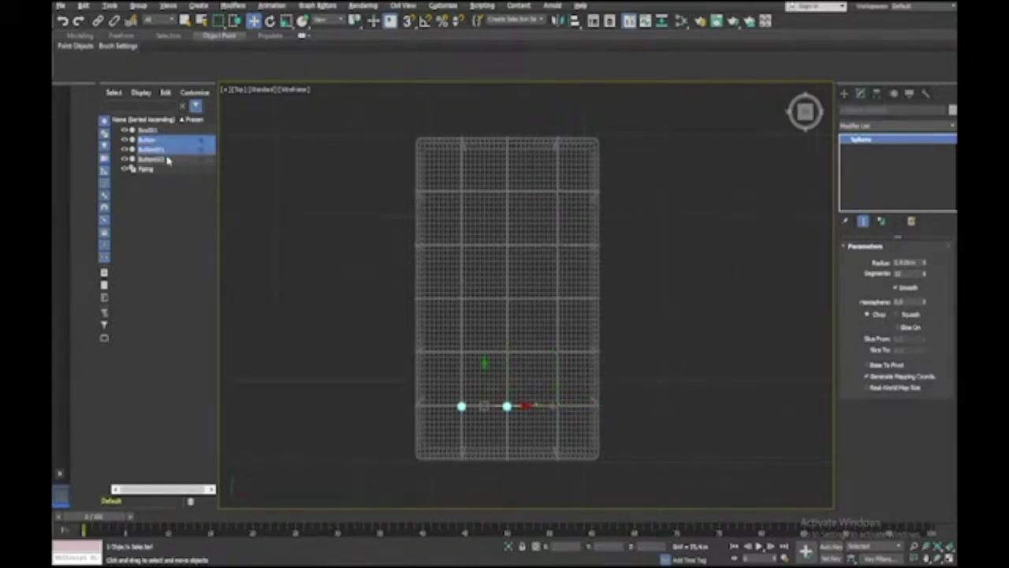
pyautogui.keyDown('ctrl'); pyautogui.click(167, 160); pyautogui.keyUp('ctrl')
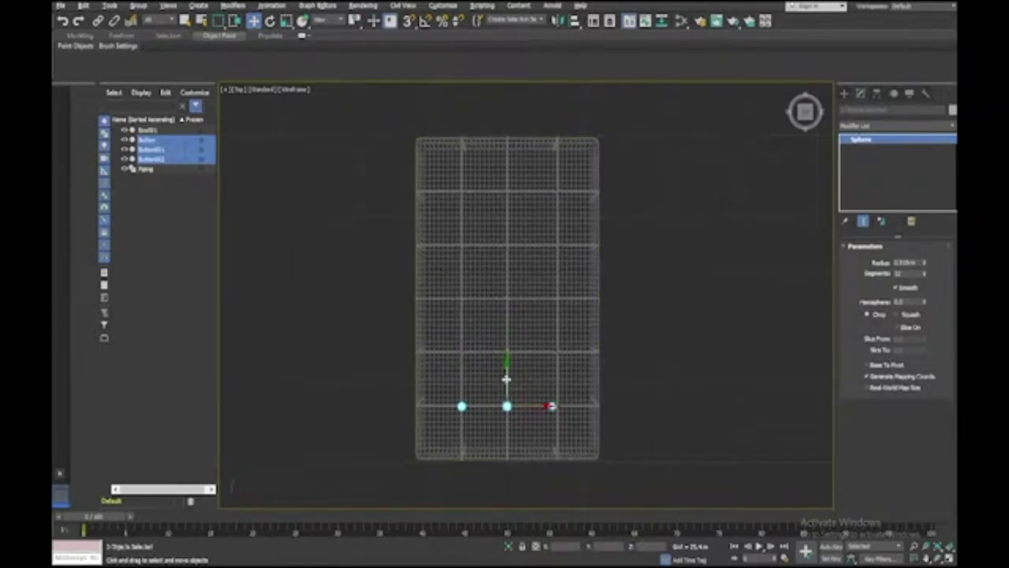
pyautogui.moveTo(507, 379); pyautogui.dragTo(507, 329)
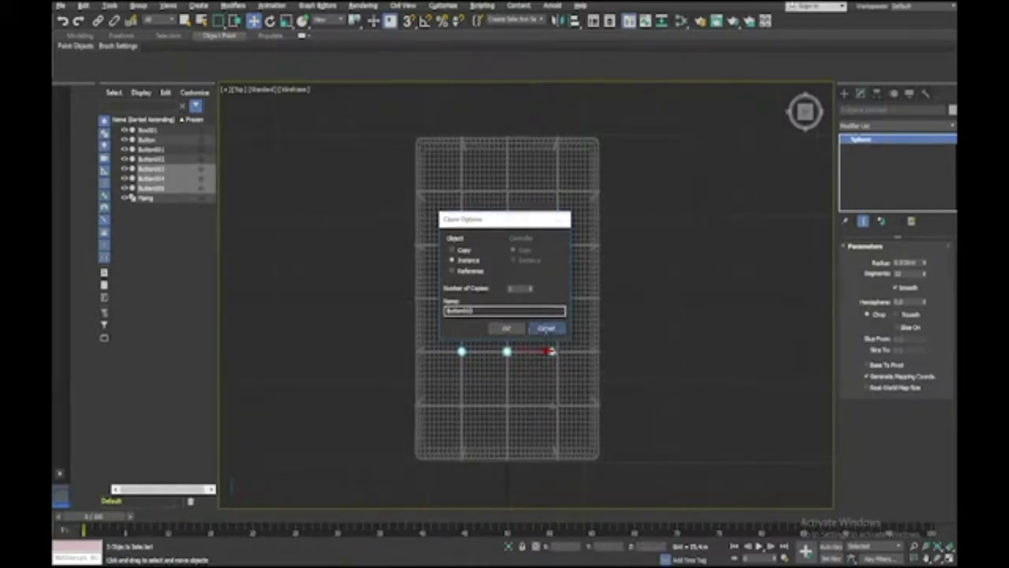
pyautogui.click(545, 328)
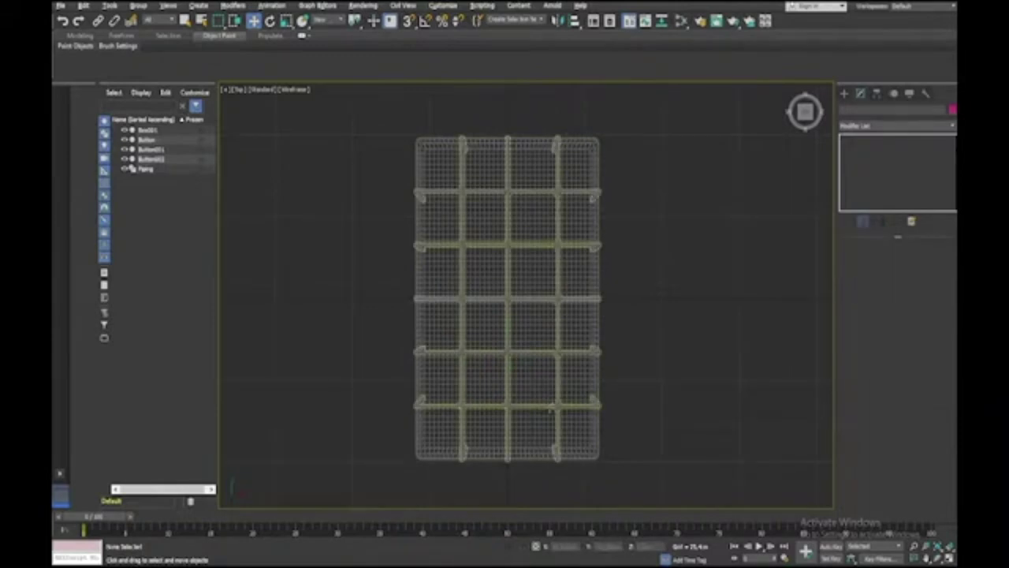
# Shift the row's last button along X onto its seam crossing and nudge the middle button into line
pyautogui.click(552, 406)
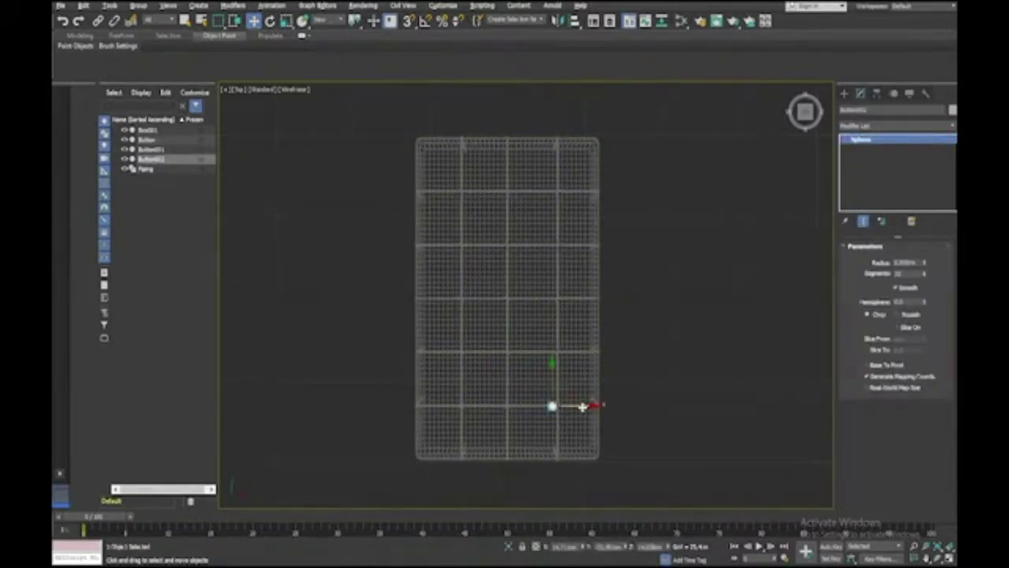
pyautogui.moveTo(582, 406); pyautogui.dragTo(590, 408)
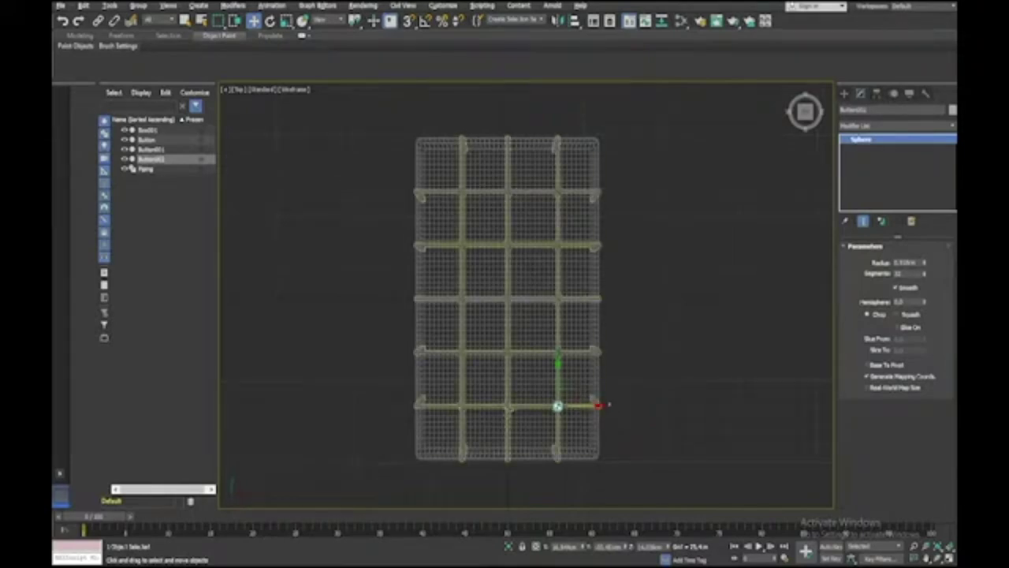
pyautogui.click(509, 408)
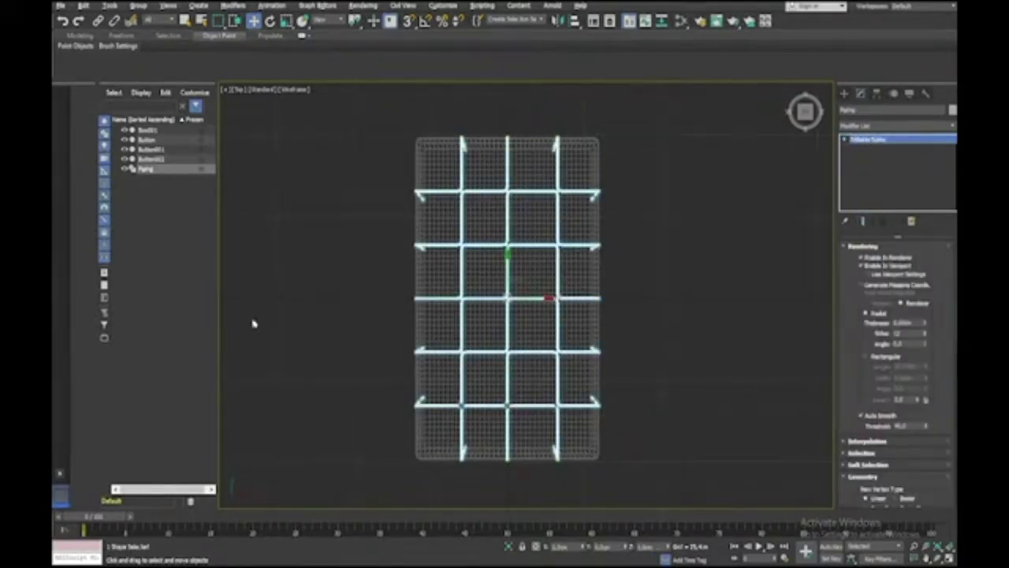
pyautogui.click(164, 159)
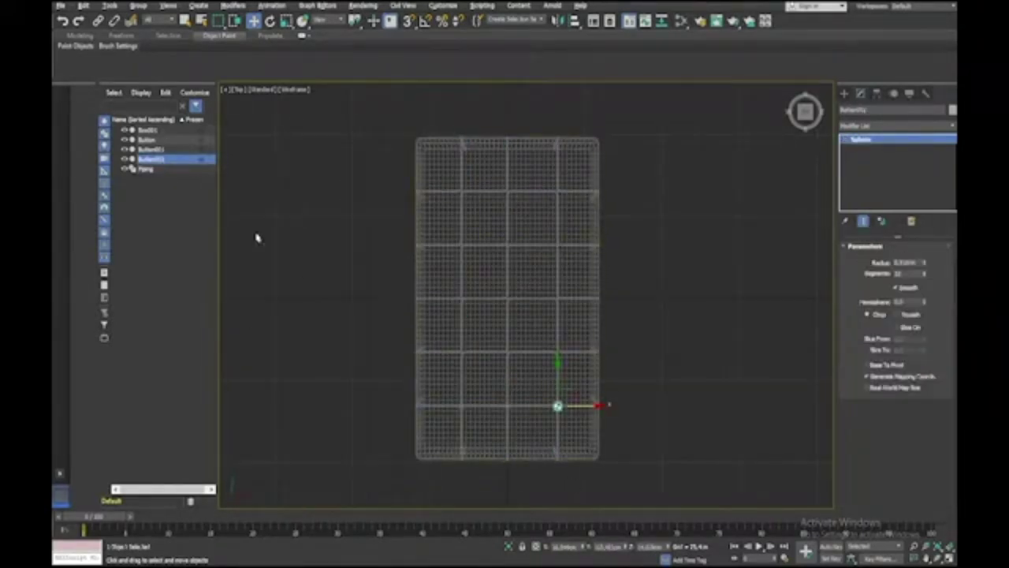
pyautogui.click(162, 149)
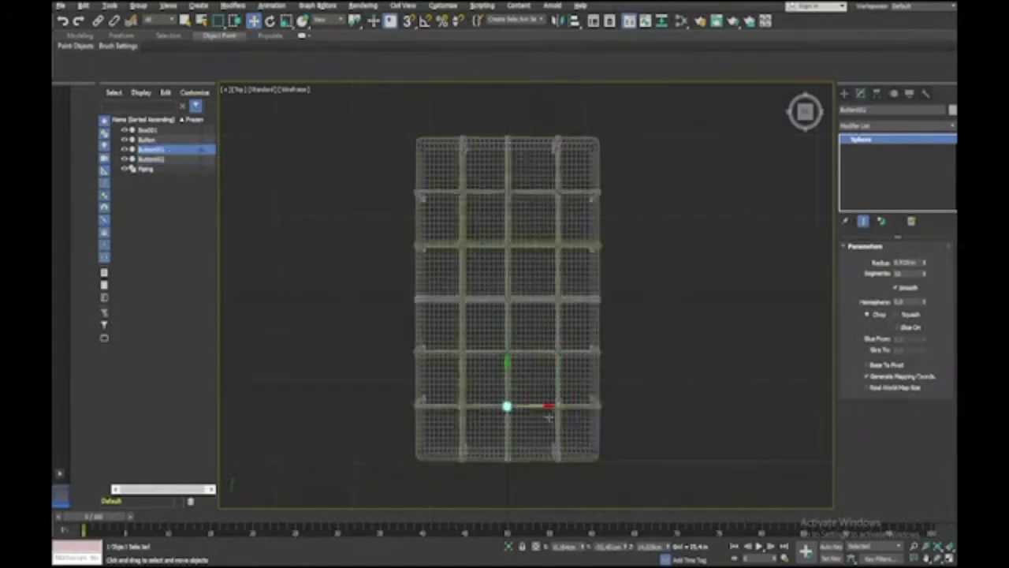
pyautogui.moveTo(537, 407); pyautogui.dragTo(537, 407)
# Clone the row of three buttons along Y in the Top view as instances, with 4 copies, across the remaining seam rows
pyautogui.click(178, 141)
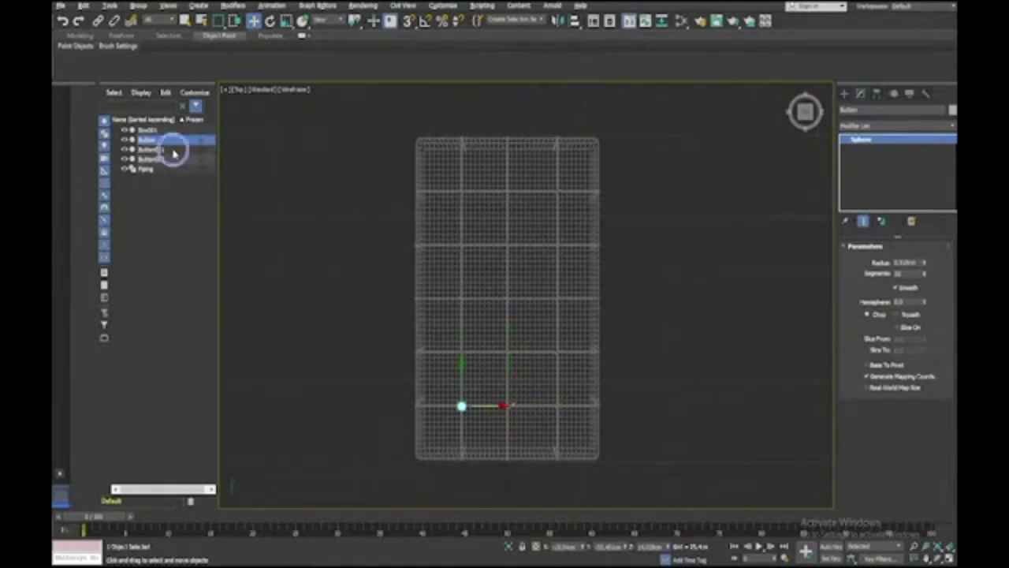
pyautogui.keyDown('ctrl'); pyautogui.click(173, 150); pyautogui.keyUp('ctrl')
pyautogui.keyDown('ctrl'); pyautogui.click(175, 159); pyautogui.keyUp('ctrl')
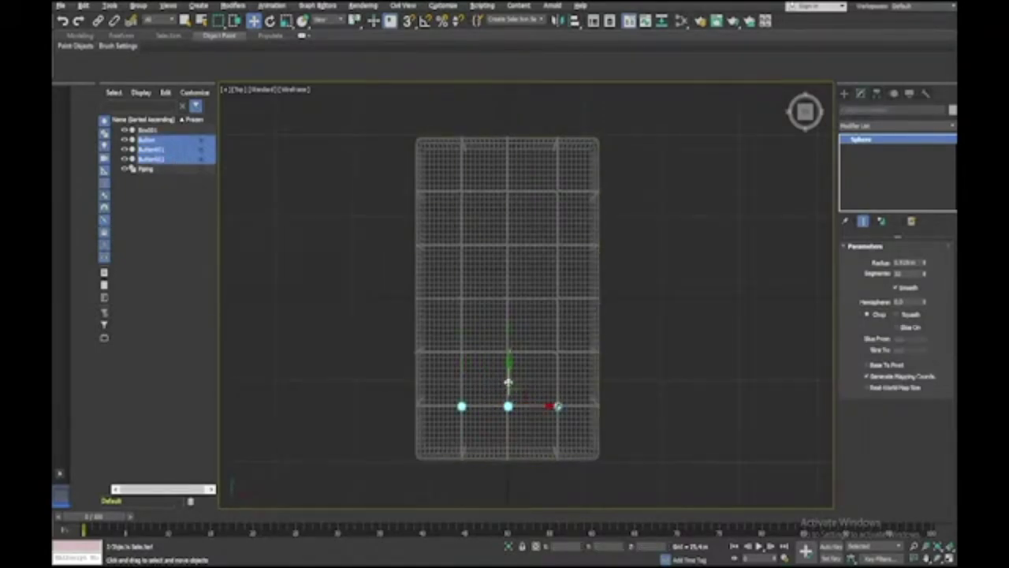
pyautogui.moveTo(510, 381); pyautogui.dragTo(507, 329)
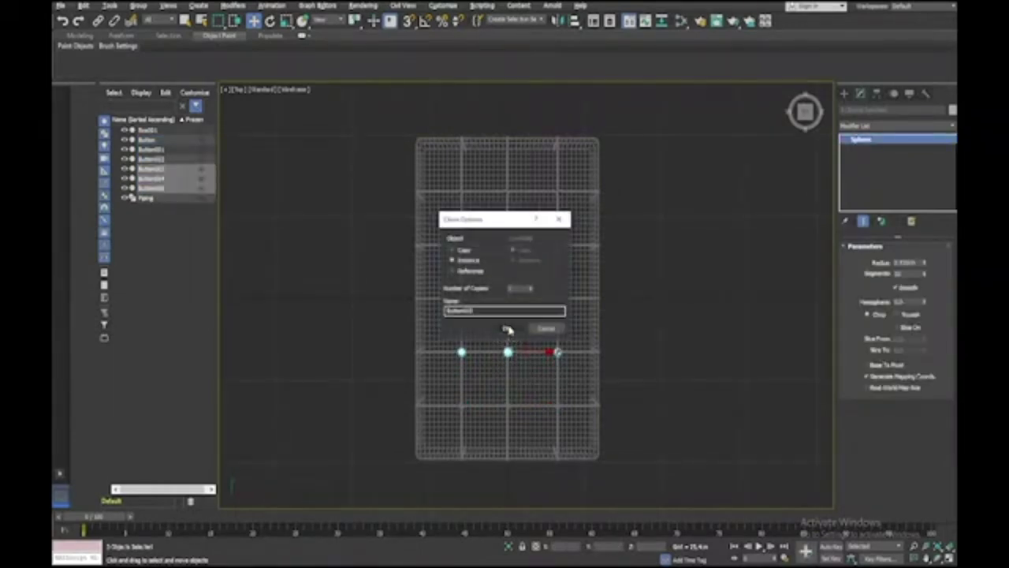
pyautogui.moveTo(500, 219); pyautogui.dragTo(722, 246)
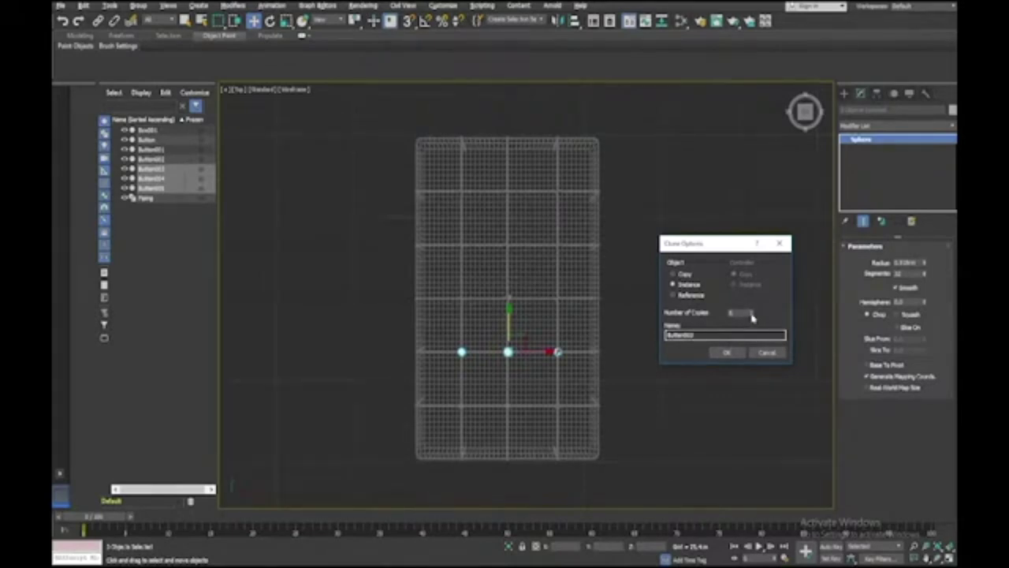
pyautogui.click(727, 352)
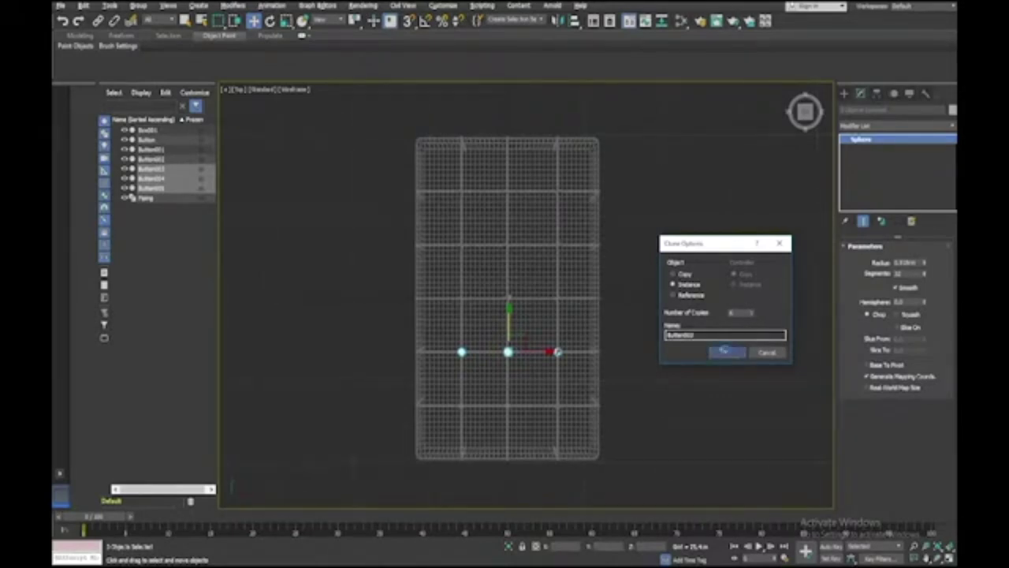
pyautogui.click(688, 381)
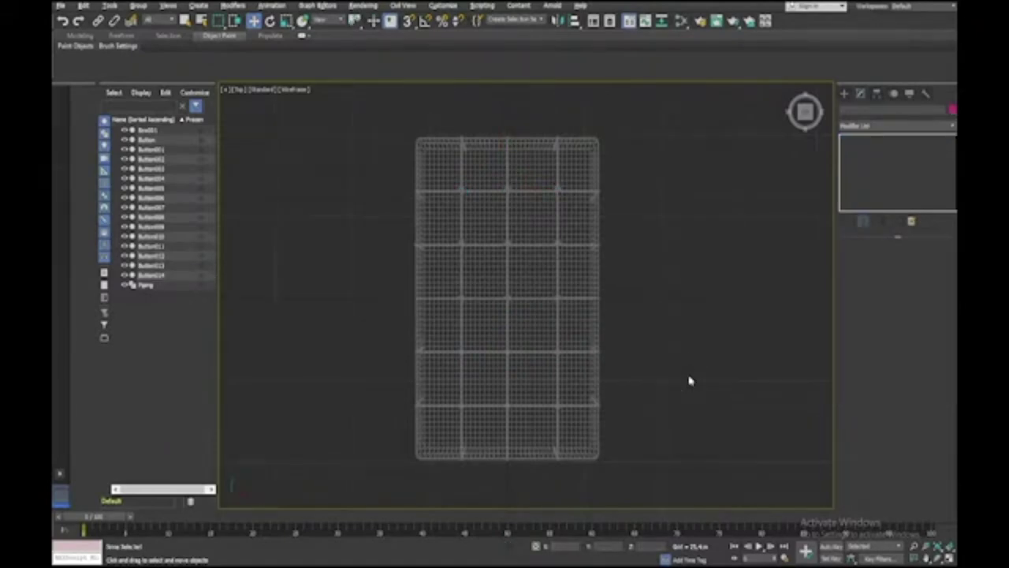
# Group the cushion, all the buttons and the piping under the name Ottoman Top
pyautogui.hotkey('alt', 'w')
pyautogui.rightClick(651, 368)
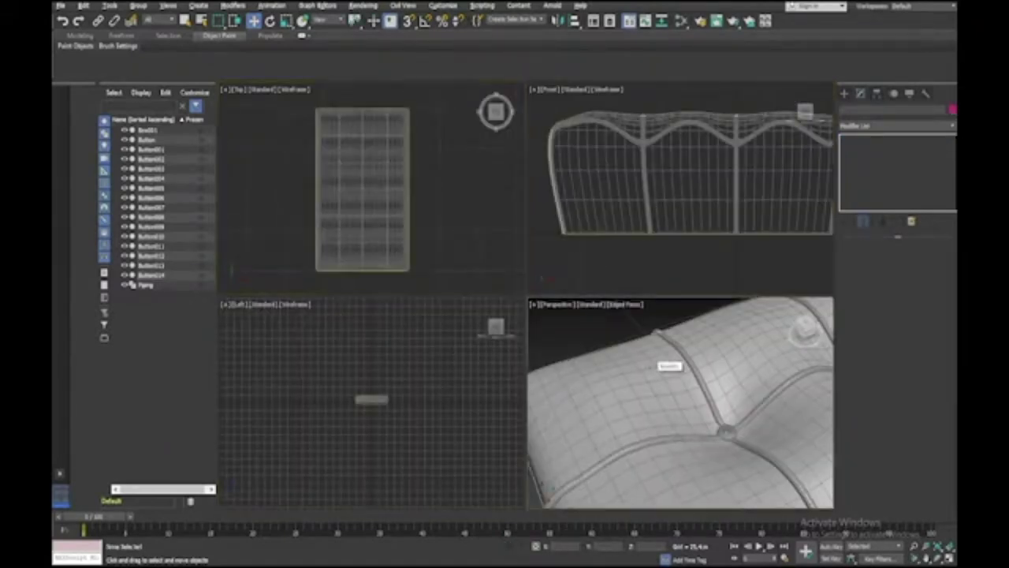
pyautogui.hotkey('alt', 'w')
pyautogui.scroll(-10, 651, 368)
pyautogui.moveTo(652, 368)
pyautogui.keyDown('alt'); pyautogui.mouseDown(button='middle')
pyautogui.moveTo(595, 329)
pyautogui.moveTo(533, 354)
pyautogui.moveTo(668, 366)
pyautogui.mouseUp(button='middle'); pyautogui.keyUp('alt')
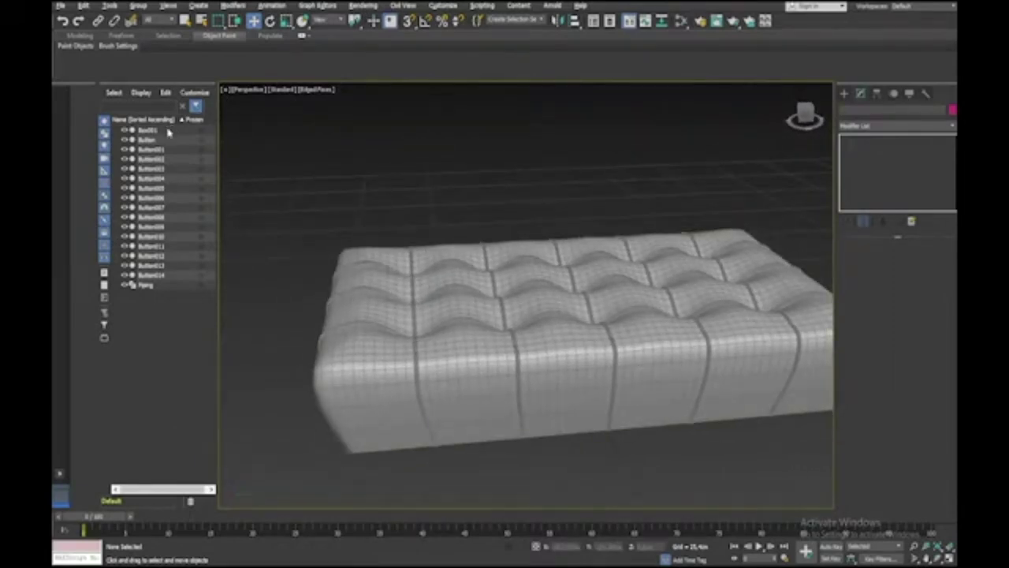
pyautogui.click(167, 131)
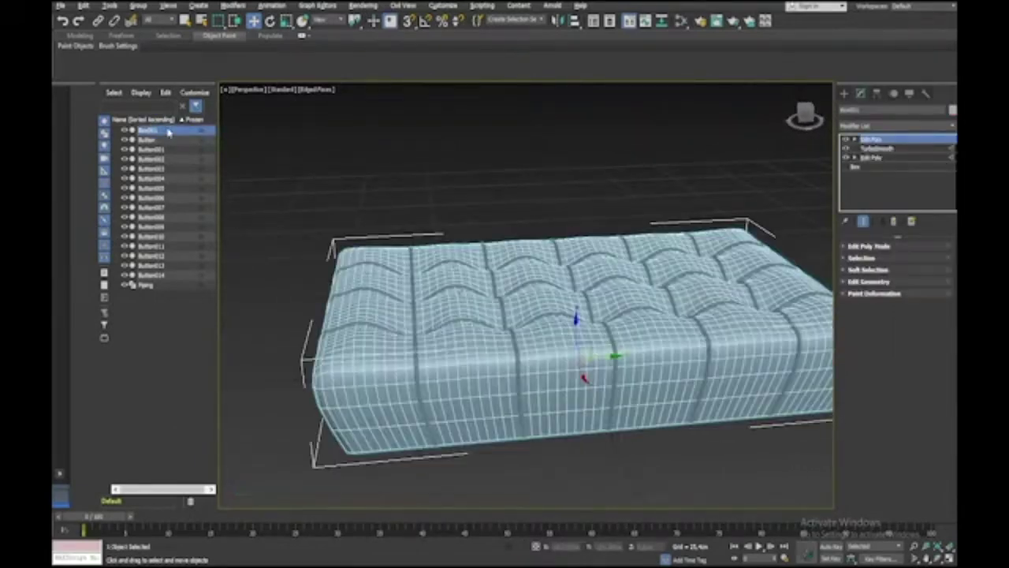
pyautogui.keyDown('shift'); pyautogui.click(166, 287); pyautogui.keyUp('shift')
pyautogui.click(137, 5)
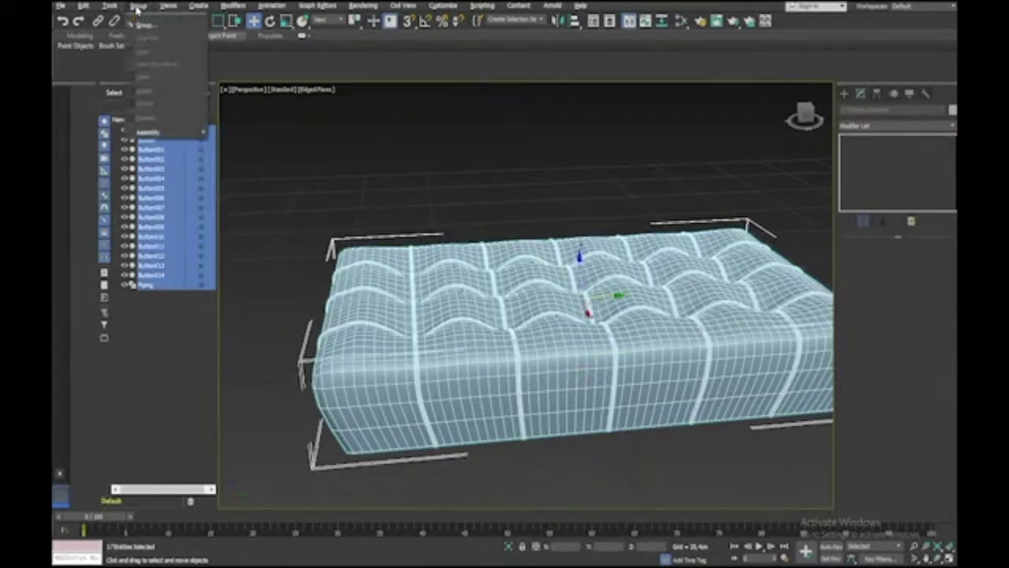
pyautogui.click(140, 31)
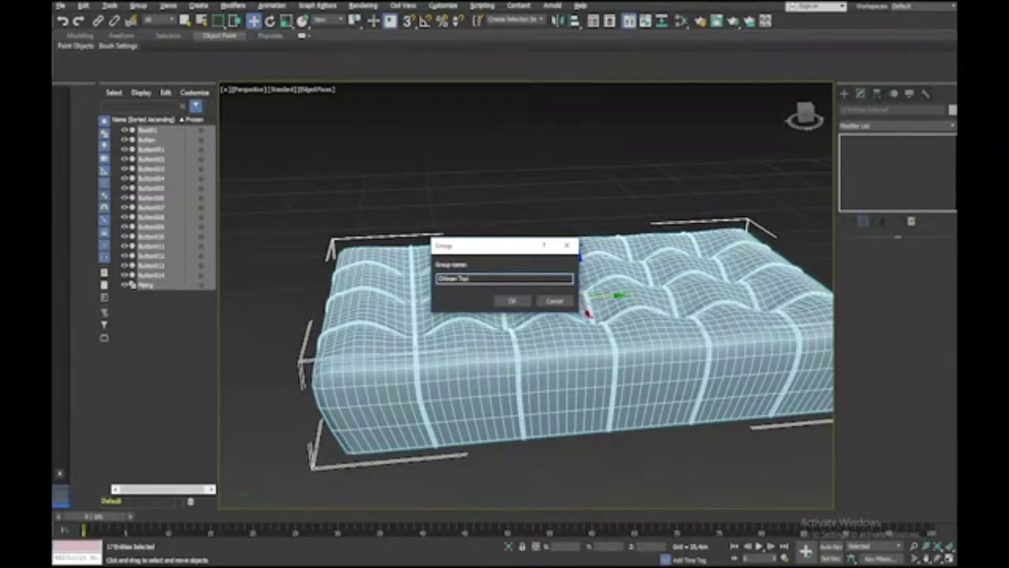
pyautogui.press('Return')
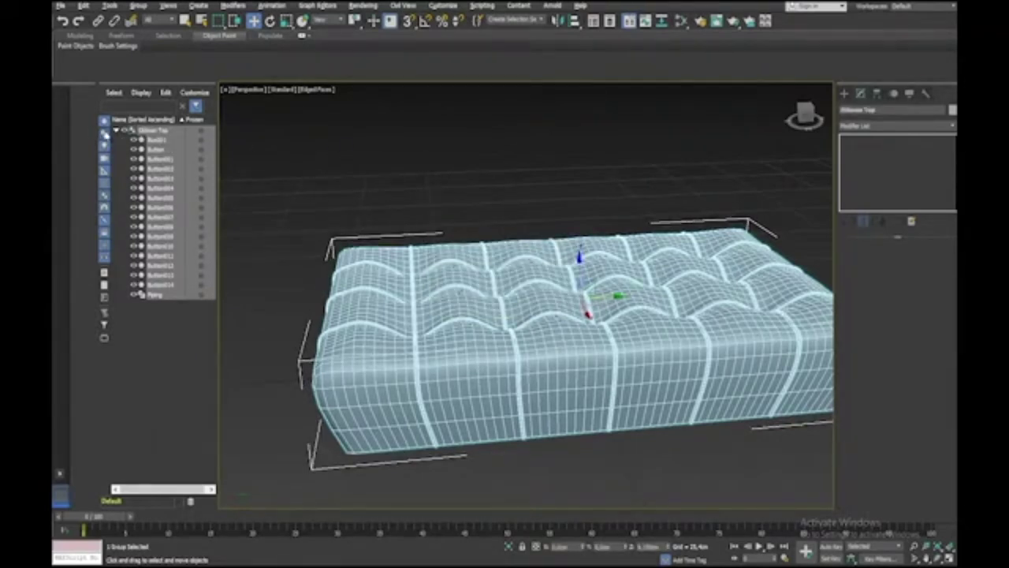
pyautogui.click(118, 130)
# Raise the Ottoman Top group along Z in the Perspective view, leaving room beneath it for a base
pyautogui.keyDown('alt'); pyautogui.moveTo(572, 318); pyautogui.dragTo(571, 317, button='middle'); pyautogui.keyUp('alt')
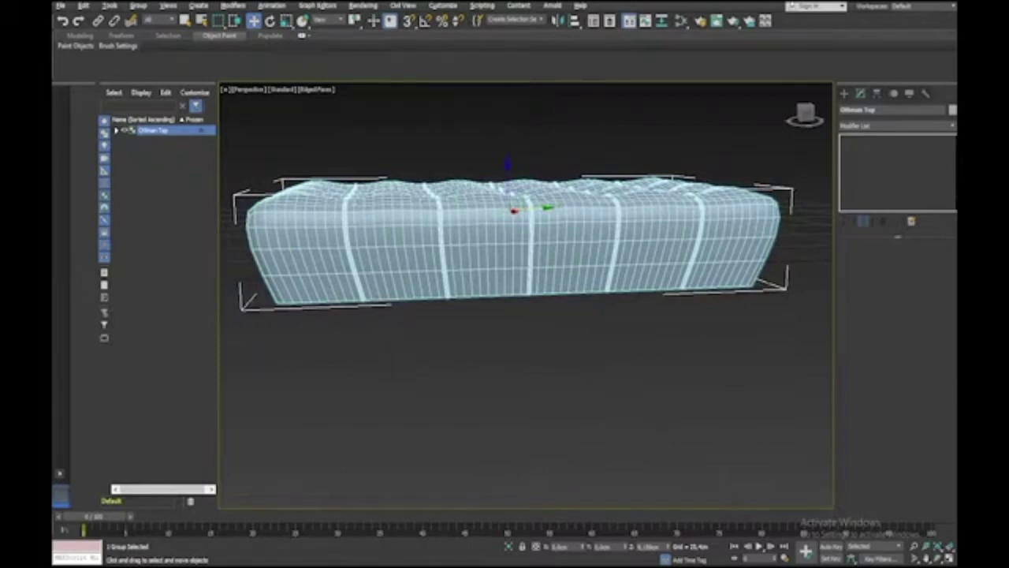
pyautogui.scroll(-4, 489, 246)
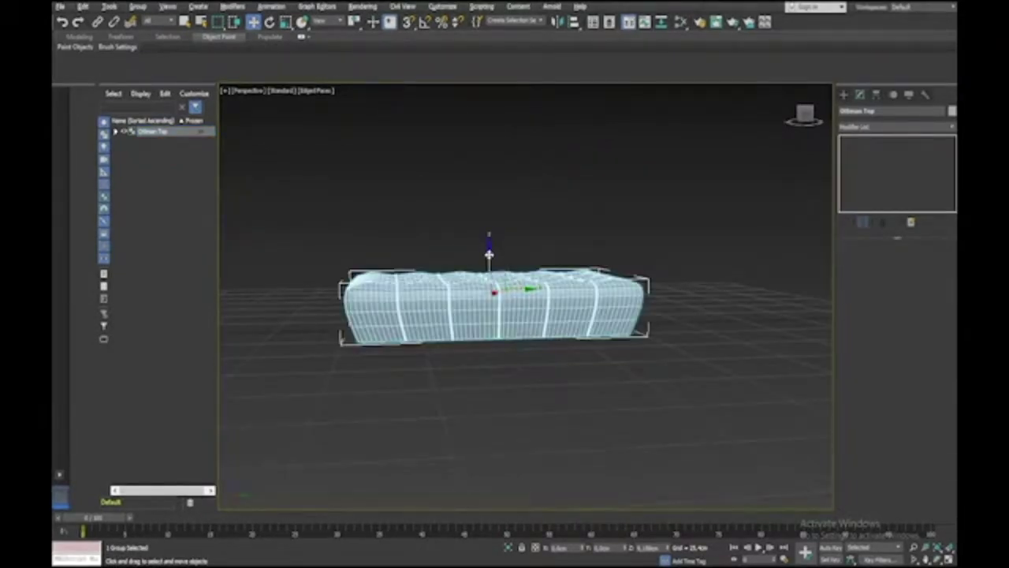
pyautogui.moveTo(489, 254); pyautogui.dragTo(504, 162)
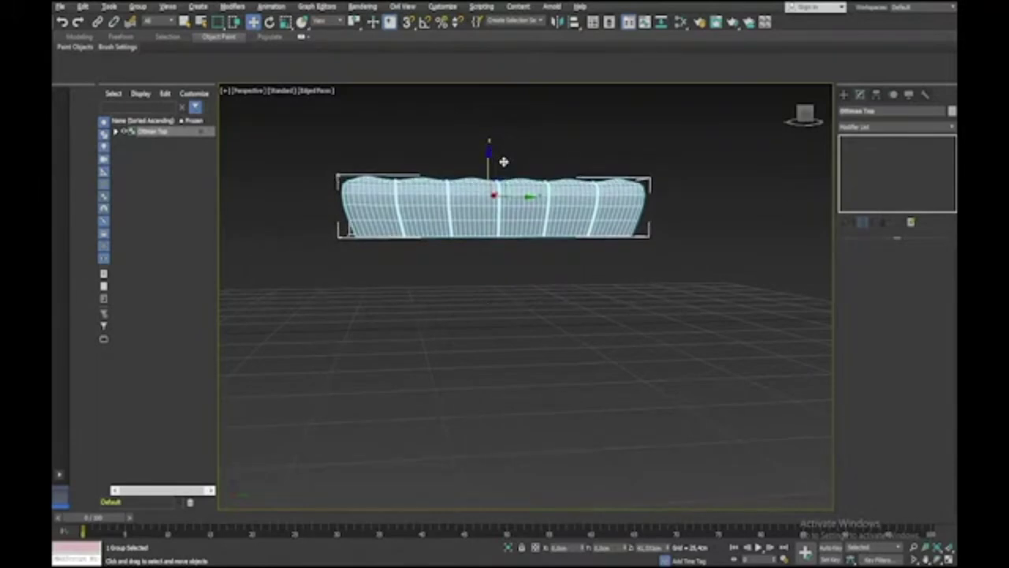
pyautogui.moveTo(504, 162)
pyautogui.keyDown('alt'); pyautogui.mouseDown(button='middle')
pyautogui.moveTo(495, 157)
pyautogui.moveTo(503, 162)
pyautogui.mouseUp(button='middle'); pyautogui.keyUp('alt')
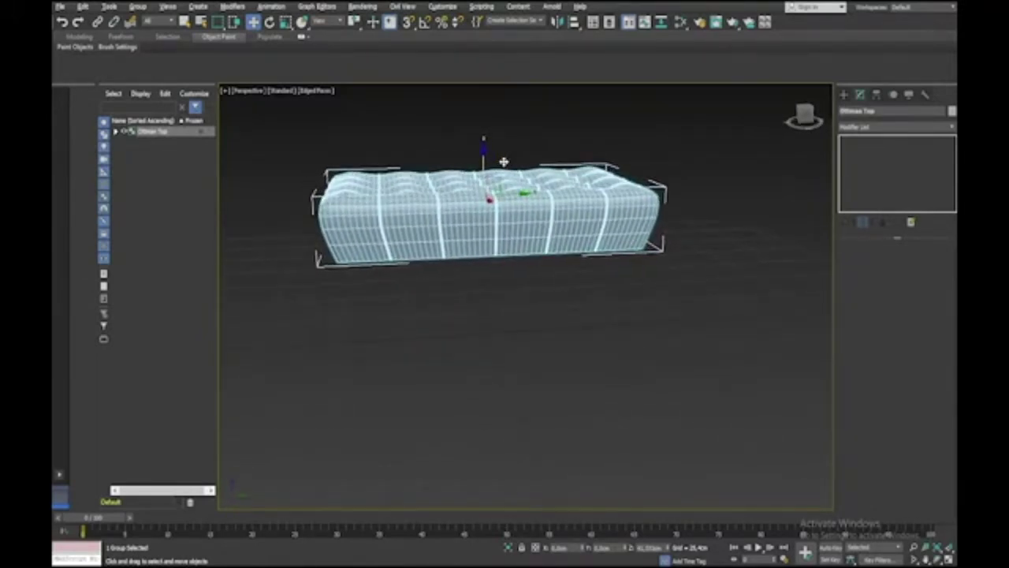
# Create a box in the Top view over the cushion's full footprint, with its height rising toward the cushion
pyautogui.click(844, 94)
pyautogui.click(874, 161)
pyautogui.hotkey('alt', 'w')
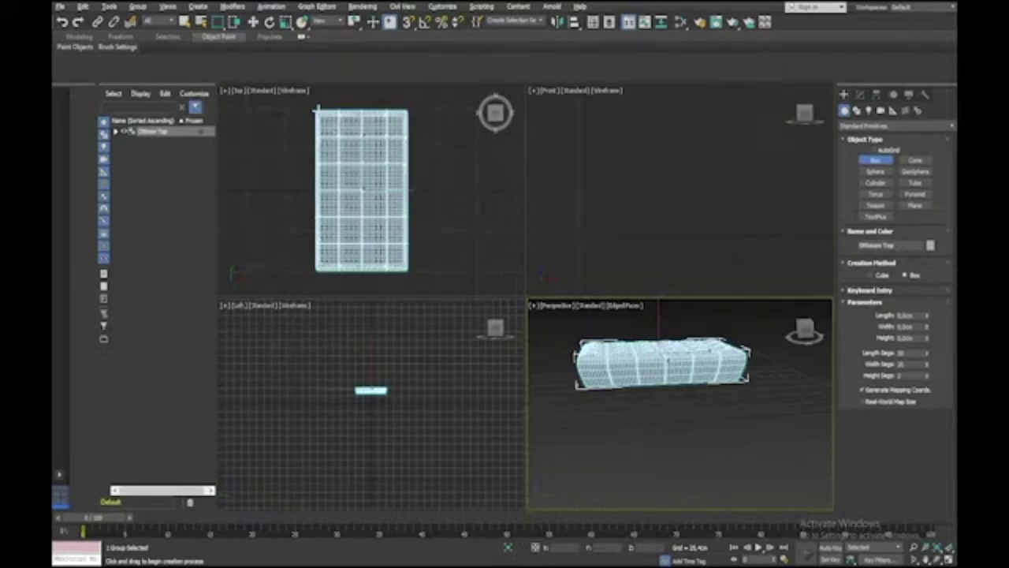
pyautogui.click(349, 171)
pyautogui.moveTo(316, 109); pyautogui.dragTo(407, 270)
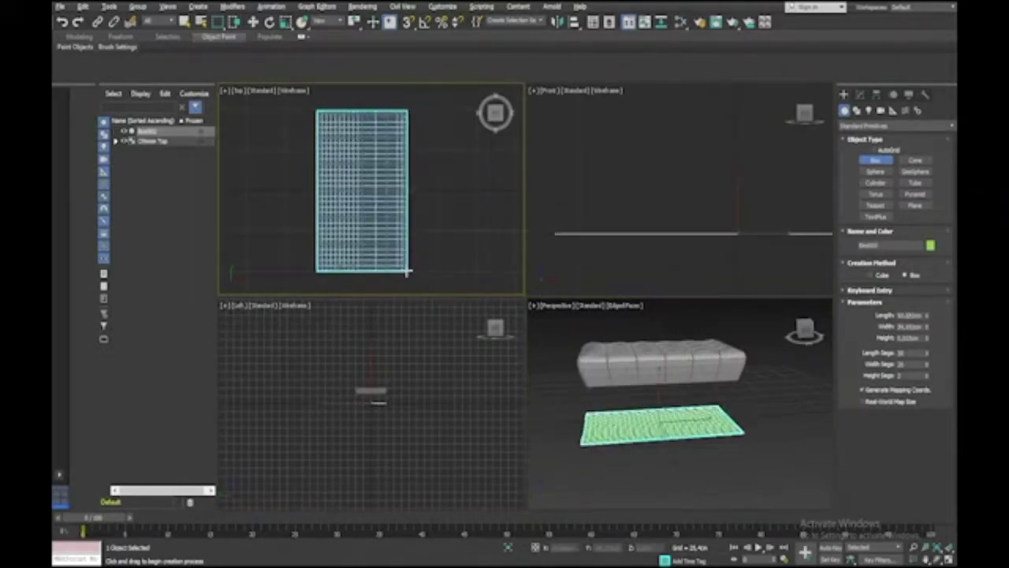
pyautogui.click(422, 219)
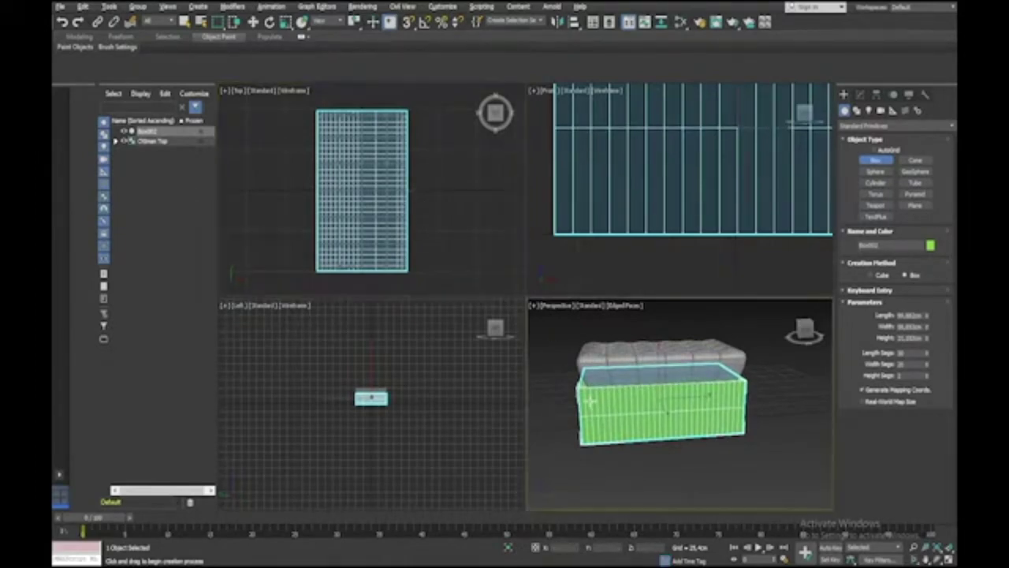
# Reduce the box's length, width and height to fit the cushion's tapered underside, with a height of about 23 cm
pyautogui.hotkey('alt', 'w')
pyautogui.scroll(2, 589, 401)
pyautogui.keyDown('alt'); pyautogui.moveTo(590, 401); pyautogui.dragTo(621, 384, button='middle'); pyautogui.keyUp('alt')
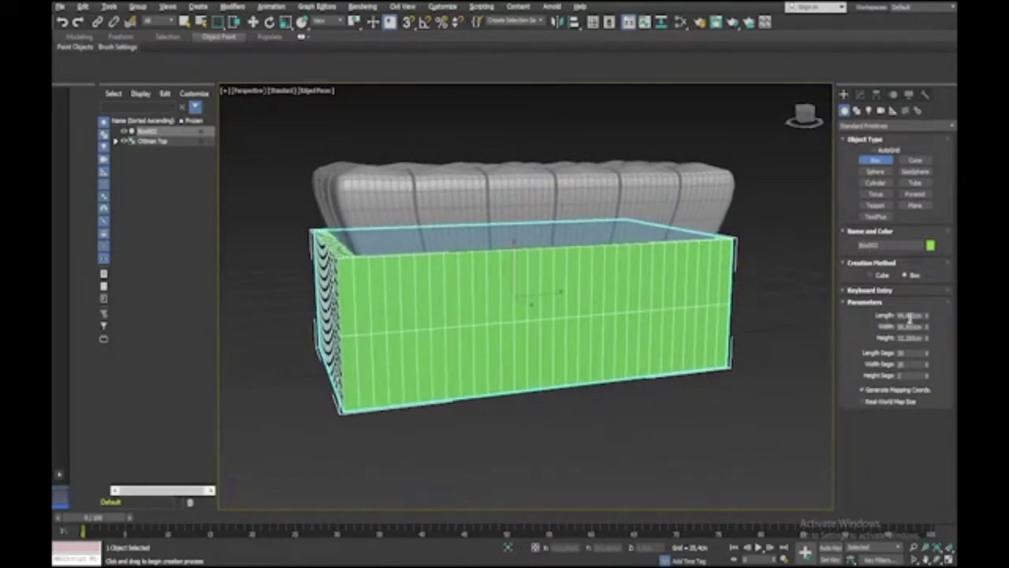
pyautogui.moveTo(927, 316); pyautogui.dragTo(928, 357)
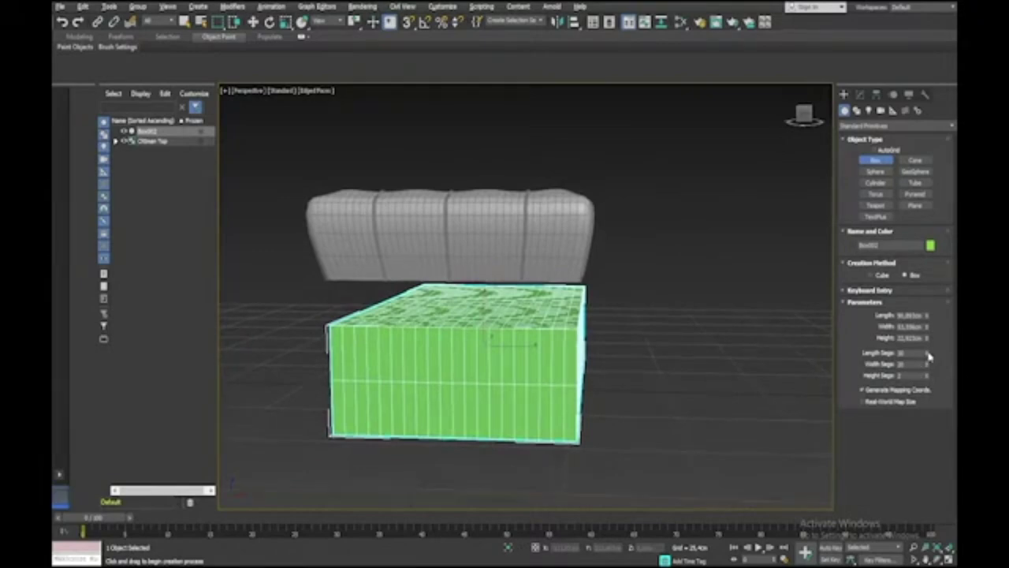
# Set the box's length, width and height segments to 1
pyautogui.click(928, 355)
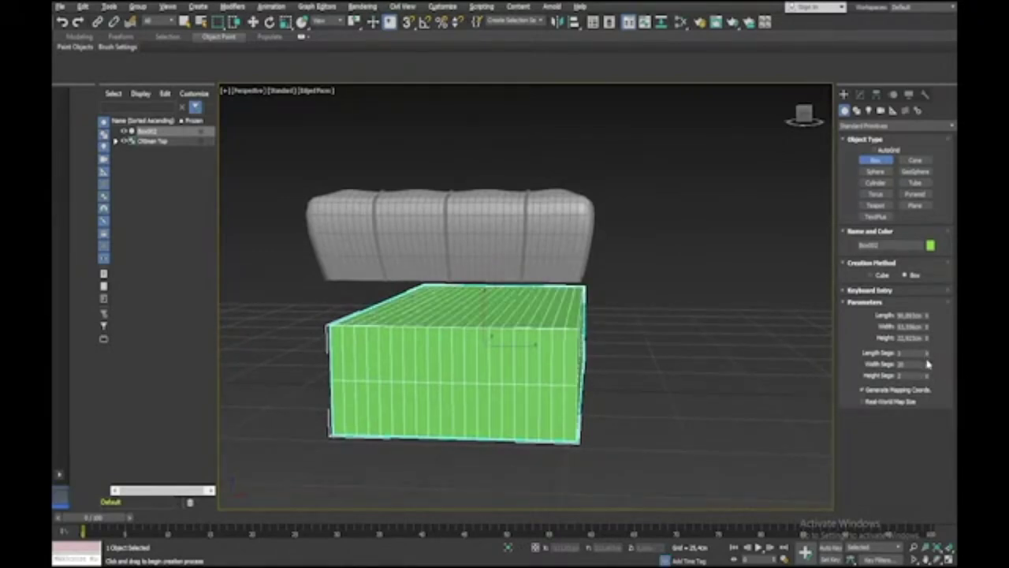
pyautogui.rightClick(927, 365)
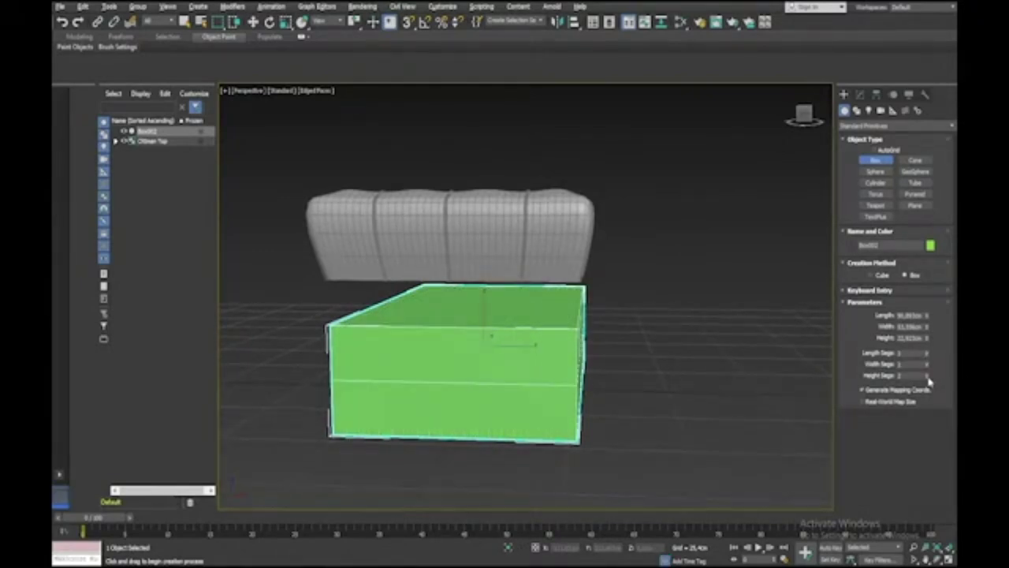
pyautogui.rightClick(928, 377)
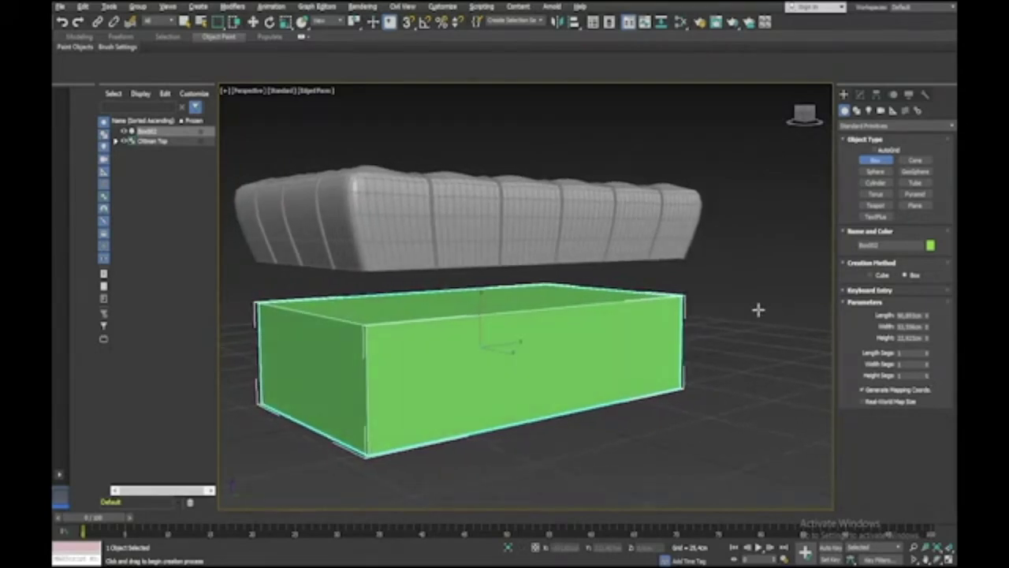
# Raise the box along Z until its upper face meets the underside of the cushion
pyautogui.press('w')
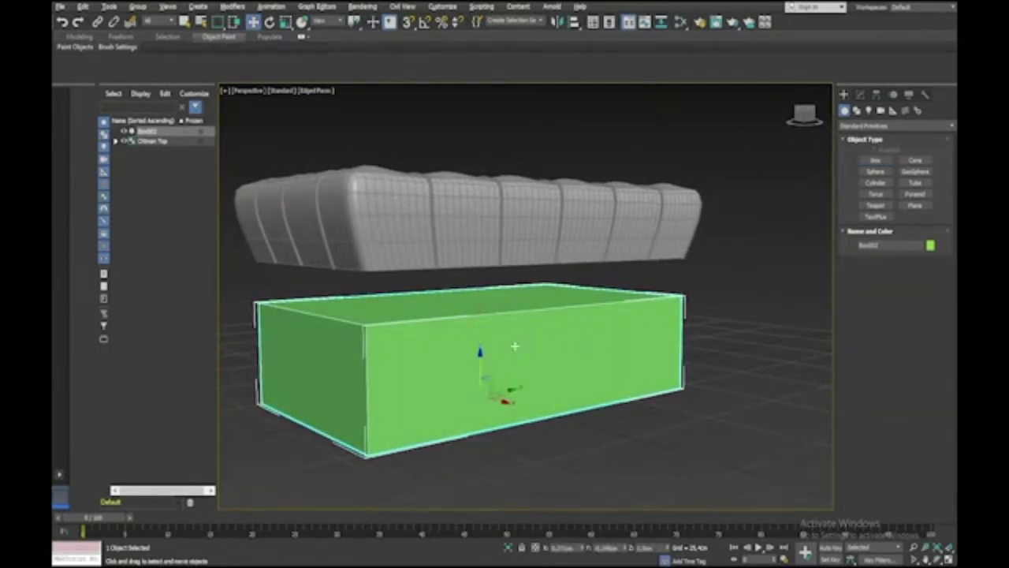
pyautogui.moveTo(479, 371); pyautogui.dragTo(474, 334)
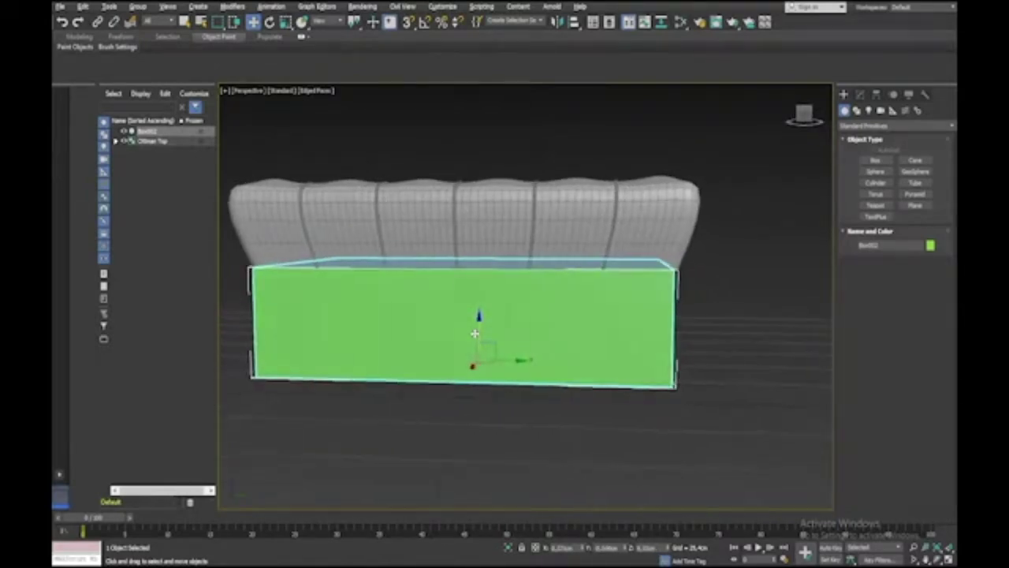
pyautogui.keyDown('alt'); pyautogui.moveTo(475, 334); pyautogui.dragTo(474, 334, button='middle'); pyautogui.keyUp('alt')
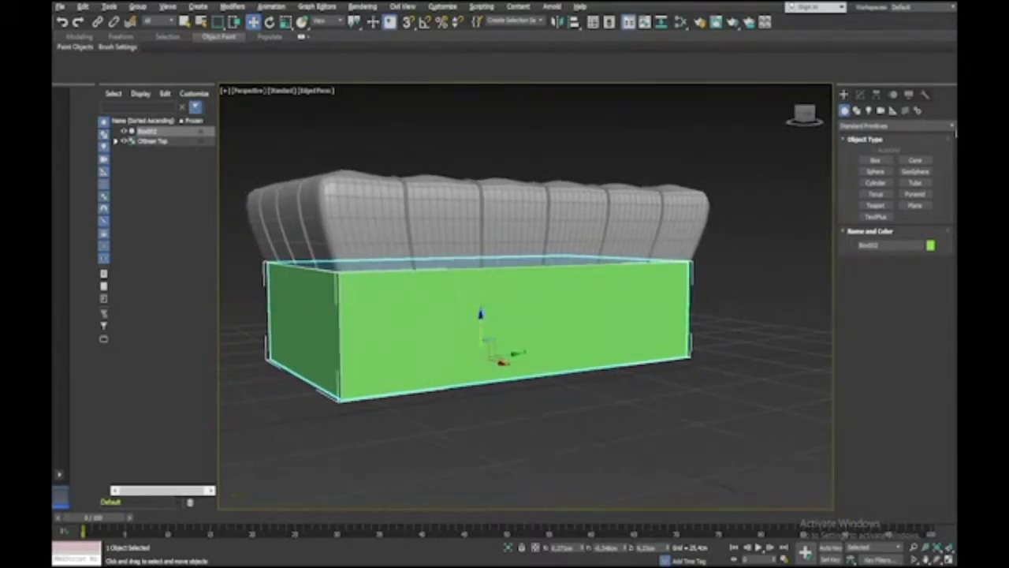
# Rename the box as Base and change its object colour to grey
pyautogui.doubleClick(893, 245)
pyautogui.write('Base')
pyautogui.press('Return')
pyautogui.click(931, 245)
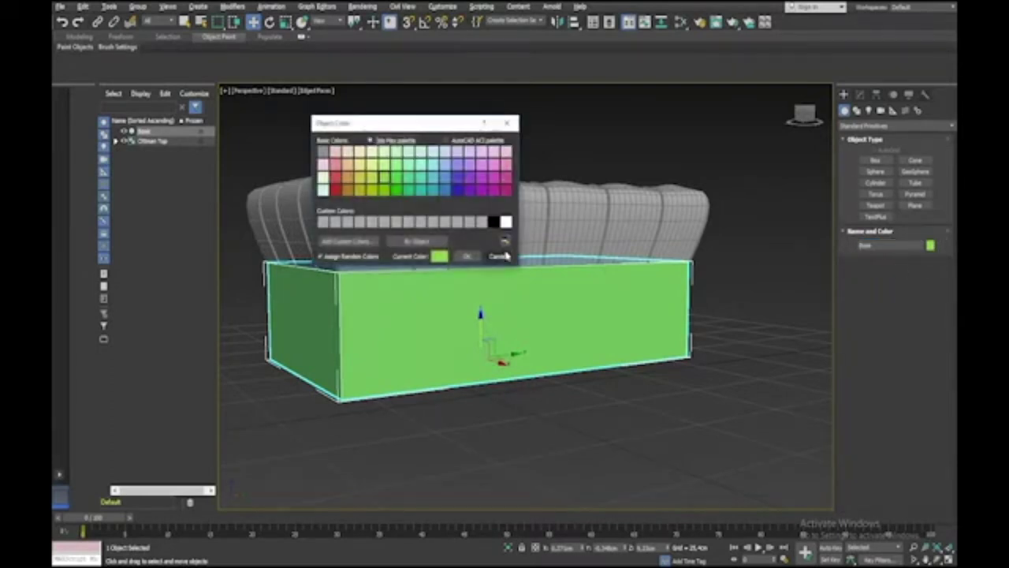
pyautogui.click(468, 254)
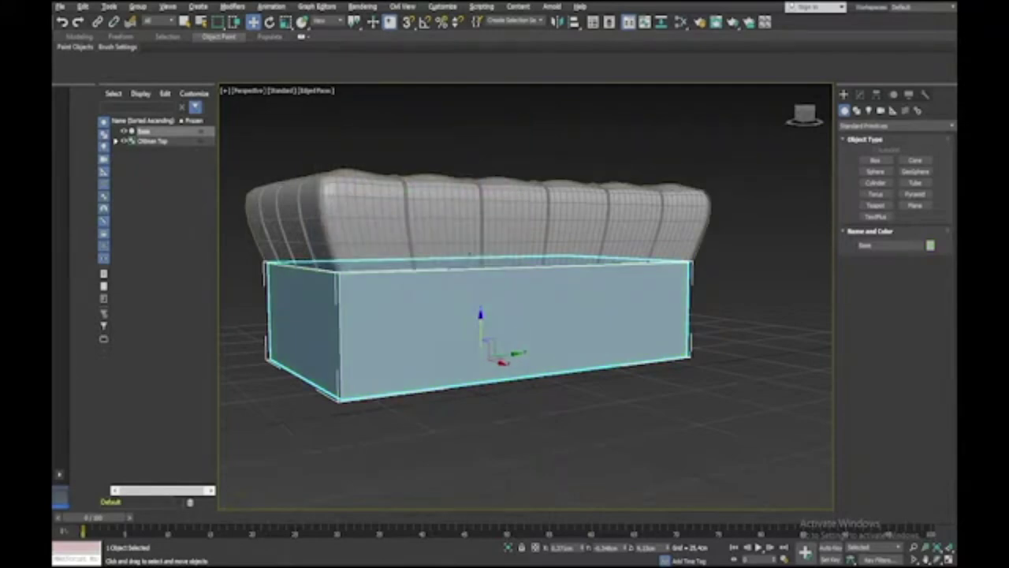
# Add an Edit Poly modifier to the Base
pyautogui.keyDown('alt'); pyautogui.moveTo(666, 438); pyautogui.dragTo(670, 430, button='middle'); pyautogui.keyUp('alt')
pyautogui.click(859, 94)
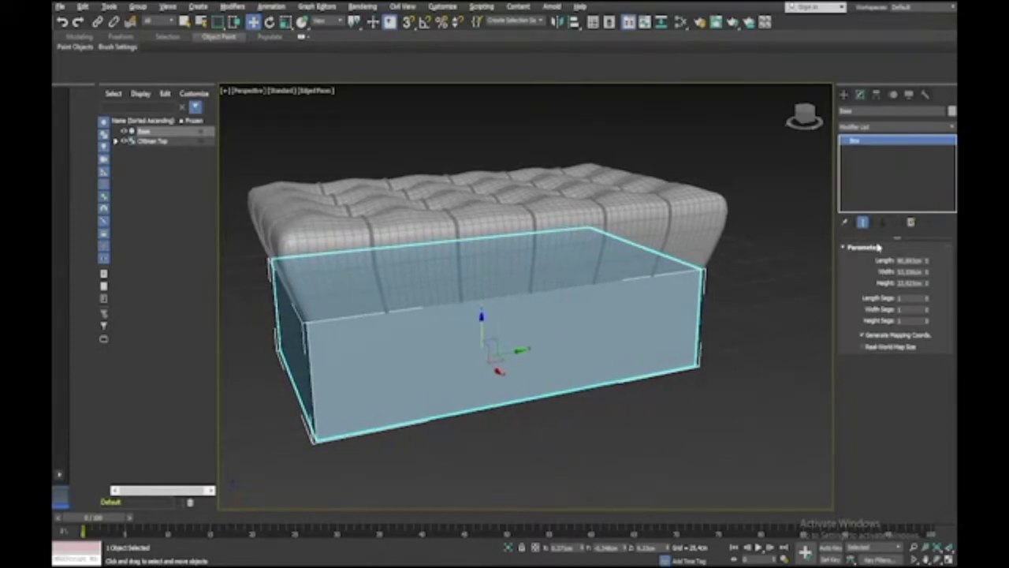
pyautogui.click(926, 128)
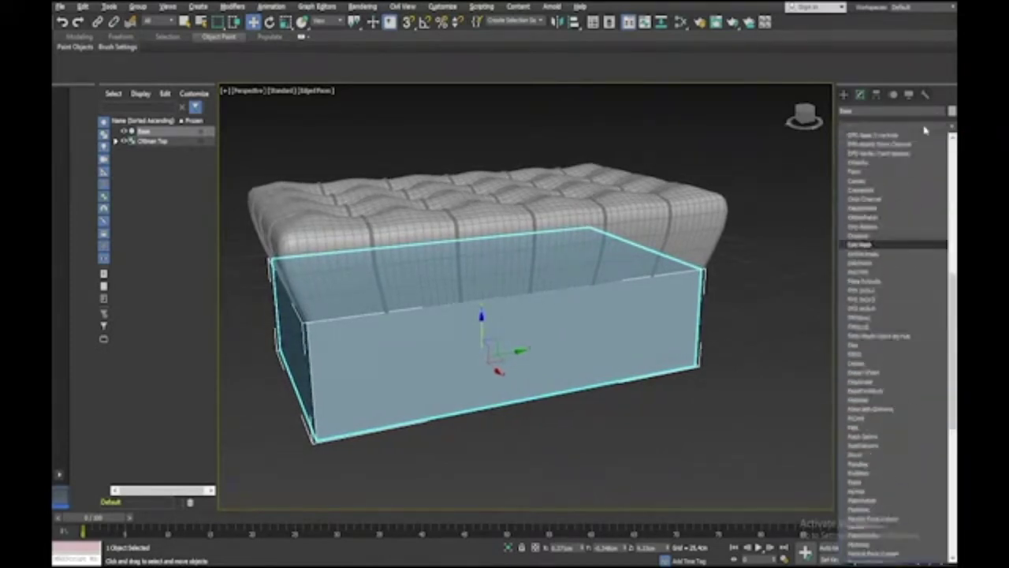
pyautogui.click(912, 166)
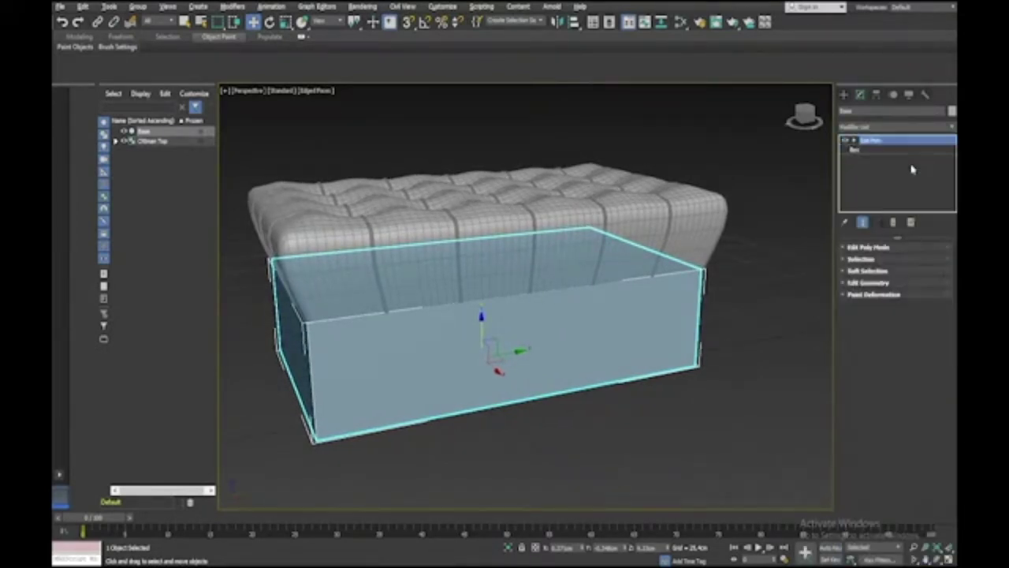
# Connect the ring of vertical corner edges on the Base with three segments, pinching the outer two towards the upper and lower edges
pyautogui.click(854, 141)
pyautogui.click(871, 158)
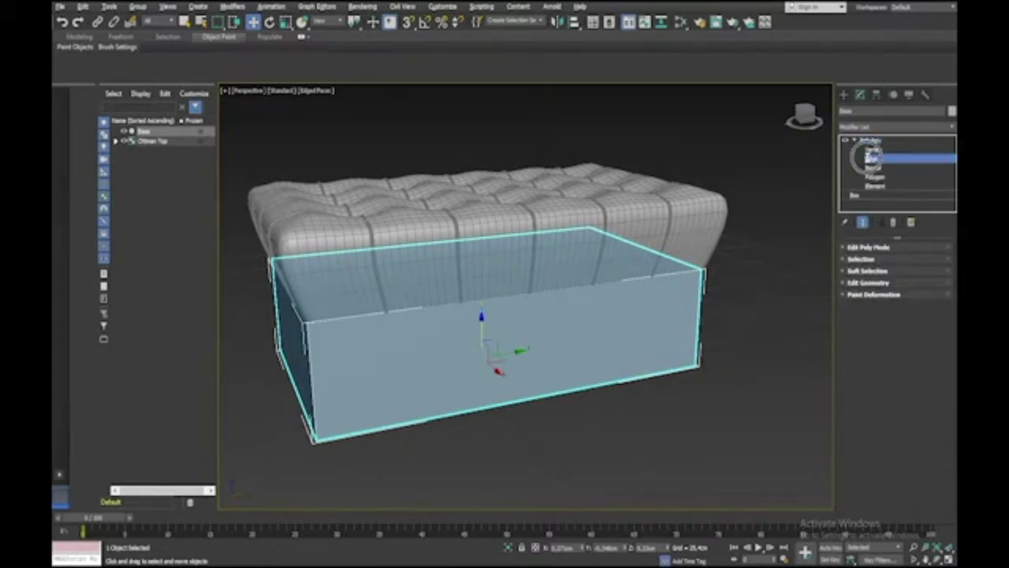
pyautogui.keyDown('alt'); pyautogui.moveTo(700, 225); pyautogui.dragTo(725, 209, button='middle'); pyautogui.keyUp('alt')
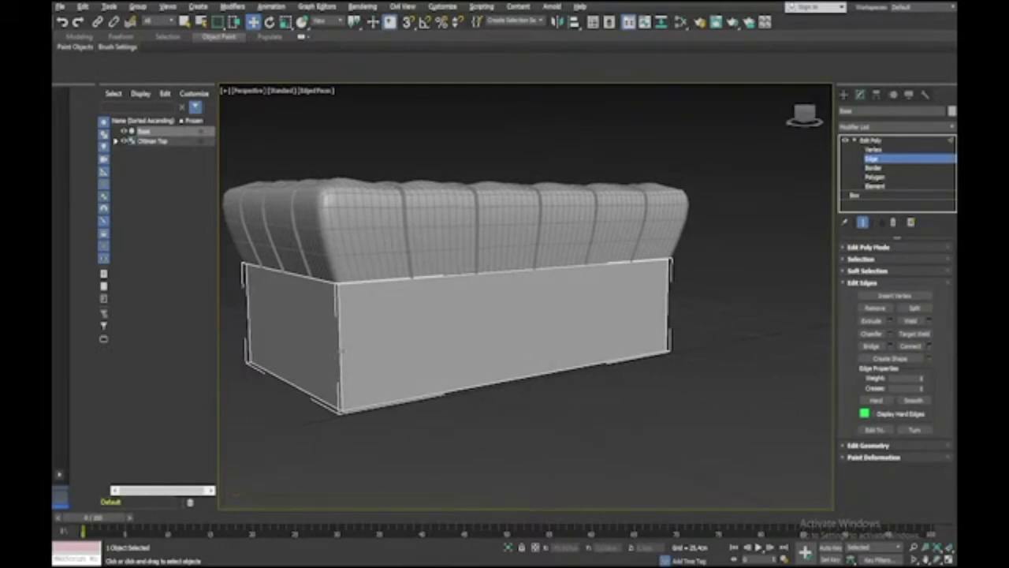
pyautogui.click(340, 350)
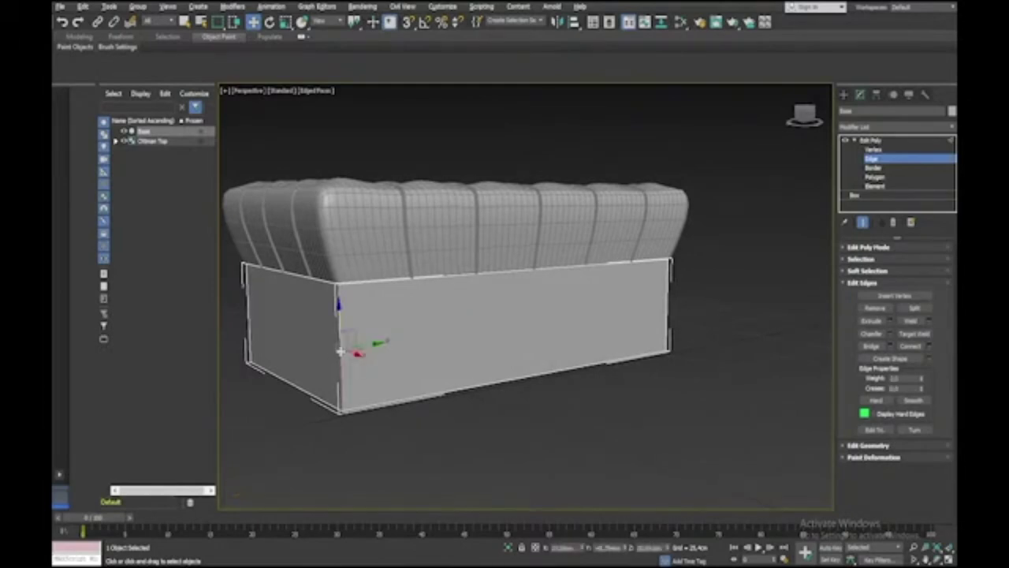
pyautogui.click(843, 282)
pyautogui.click(841, 259)
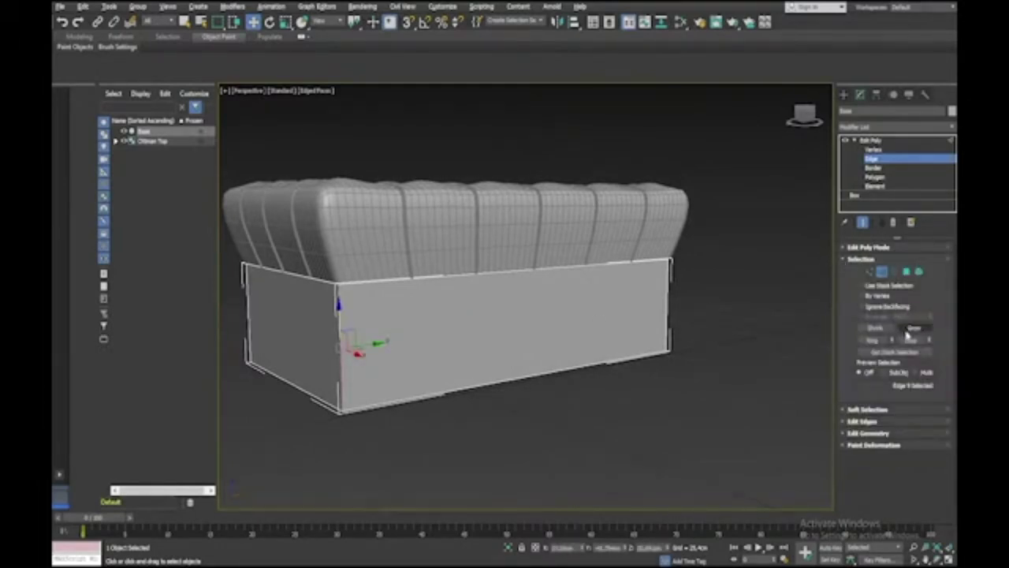
pyautogui.click(873, 340)
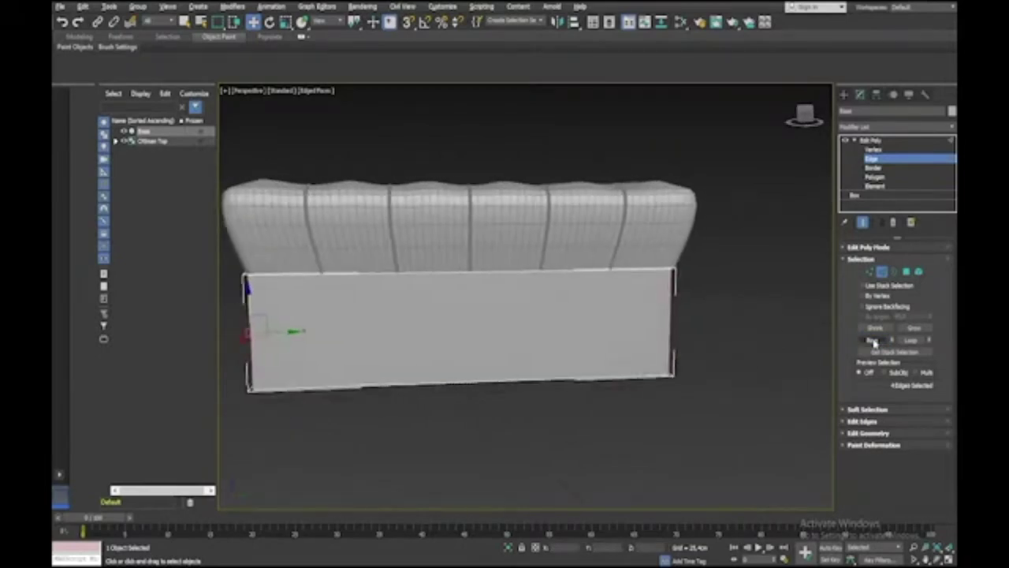
pyautogui.click(844, 260)
pyautogui.click(844, 282)
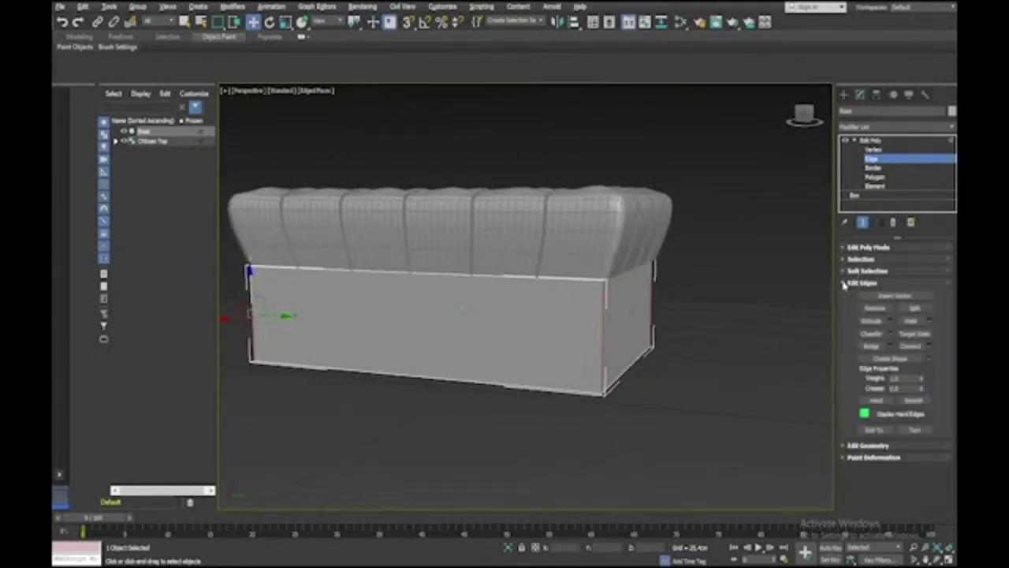
pyautogui.click(930, 348)
pyautogui.keyDown('alt'); pyautogui.moveTo(710, 331); pyautogui.dragTo(583, 331, button='middle'); pyautogui.keyUp('alt')
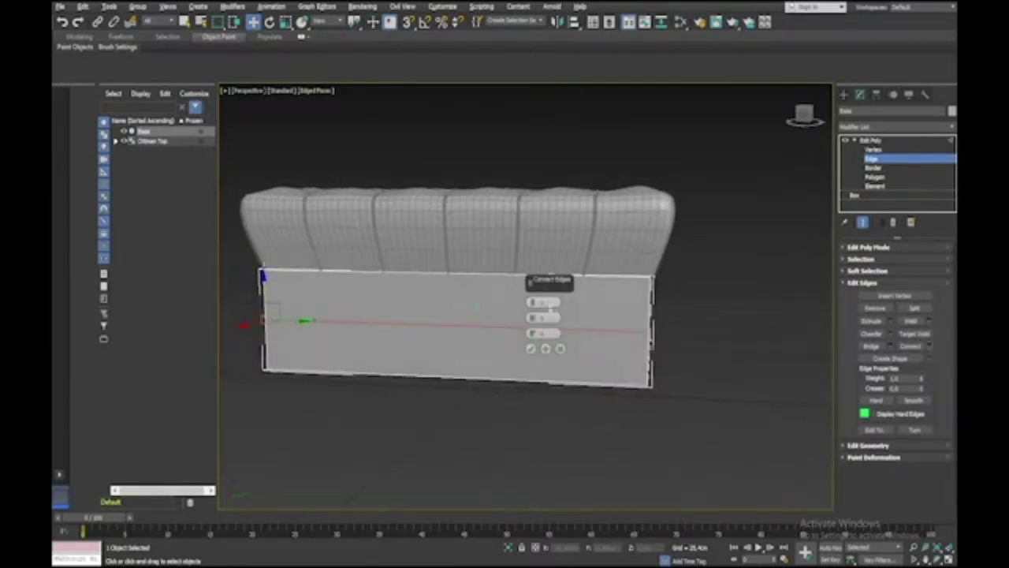
pyautogui.click(534, 303)
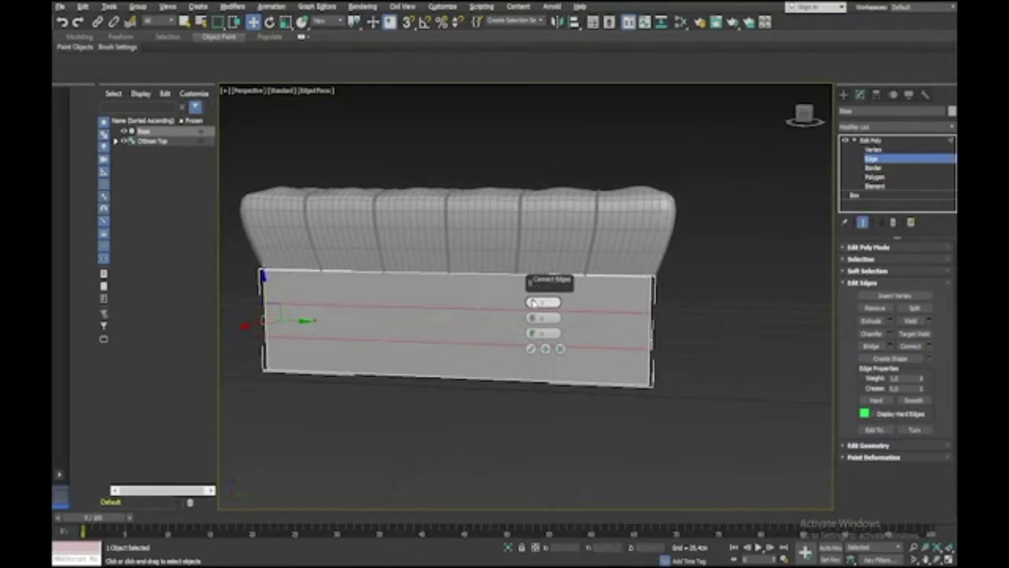
pyautogui.moveTo(533, 302); pyautogui.dragTo(533, 301)
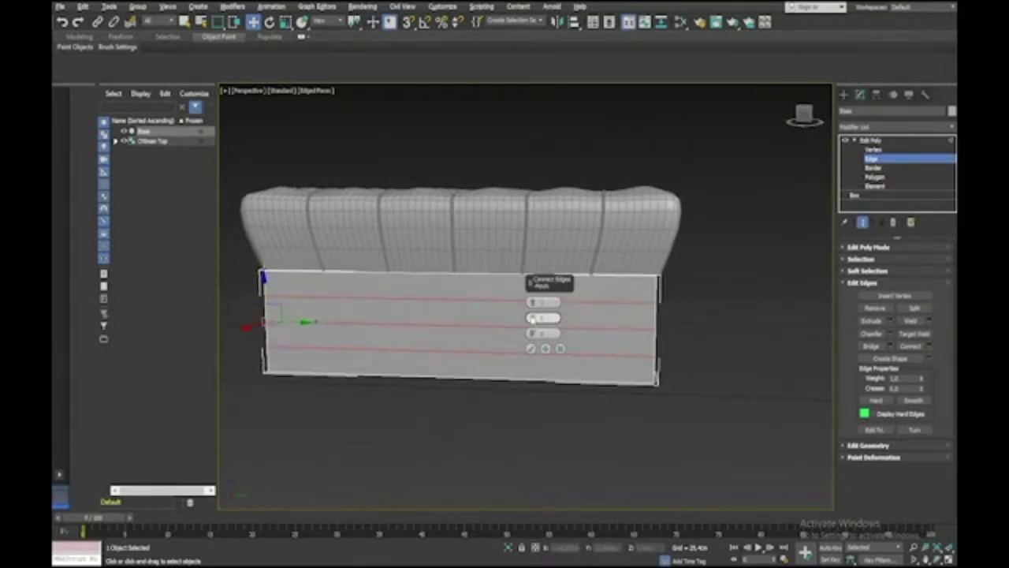
pyautogui.moveTo(533, 303); pyautogui.dragTo(556, 179)
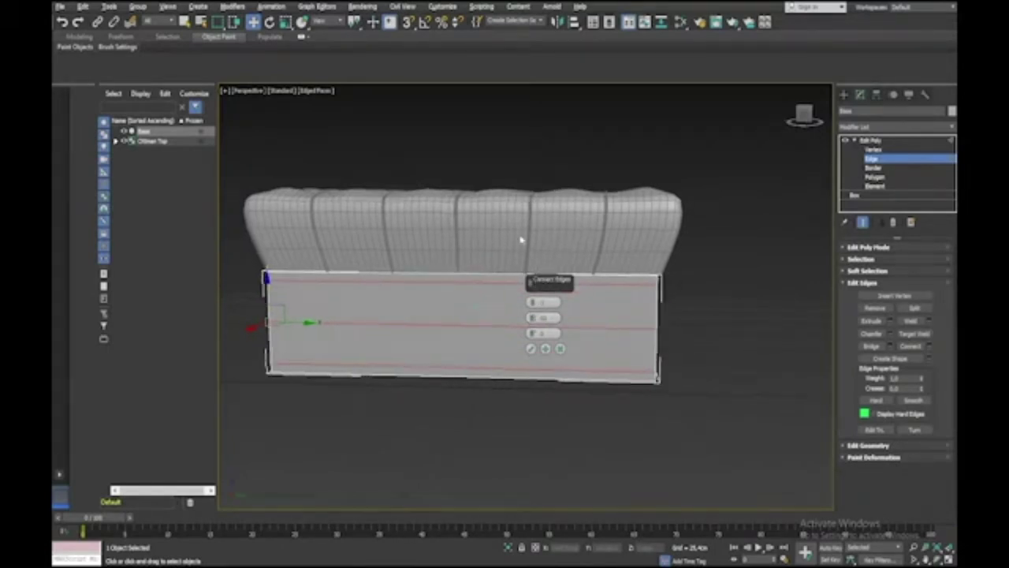
pyautogui.click(531, 350)
# Connect the ring of lengthwise edges on the Base with three segments, pinching the outer two close to the ends
pyautogui.keyDown('alt'); pyautogui.moveTo(534, 354); pyautogui.dragTo(561, 355, button='middle'); pyautogui.keyUp('alt')
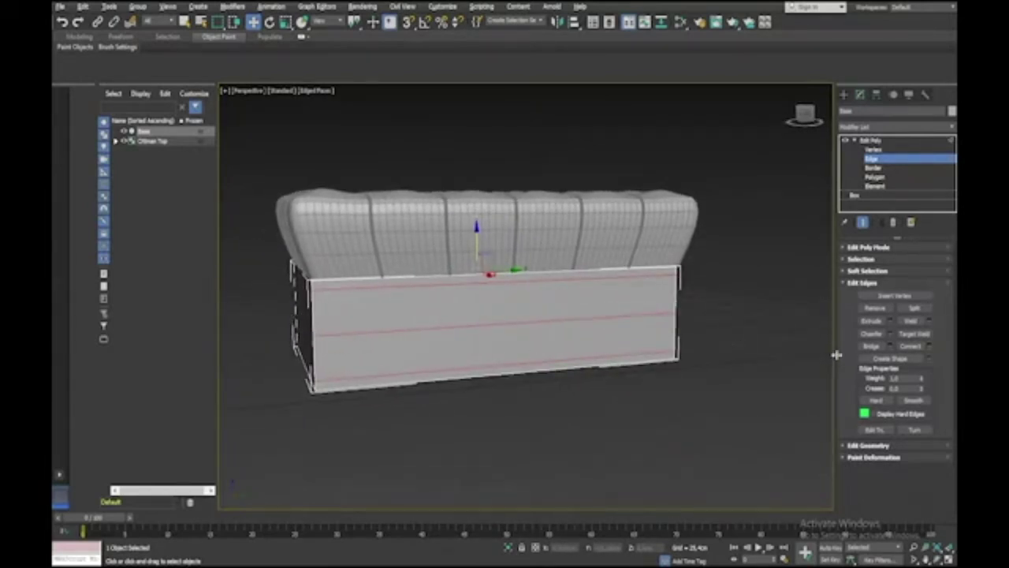
pyautogui.click(851, 258)
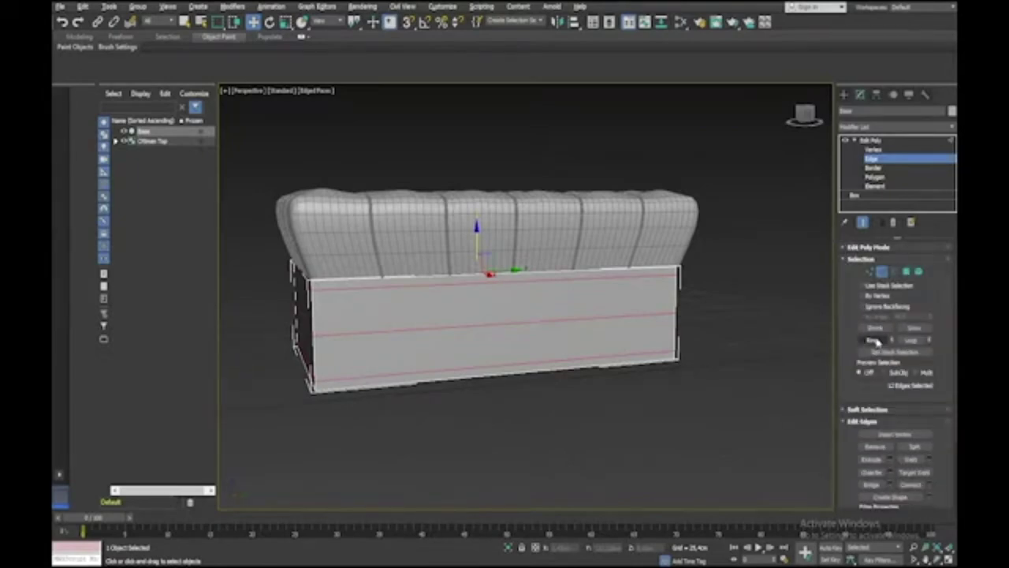
pyautogui.moveTo(513, 415)
pyautogui.keyDown('alt'); pyautogui.mouseDown(button='middle')
pyautogui.moveTo(500, 416)
pyautogui.moveTo(516, 415)
pyautogui.mouseUp(button='middle'); pyautogui.keyUp('alt')
pyautogui.click(500, 388)
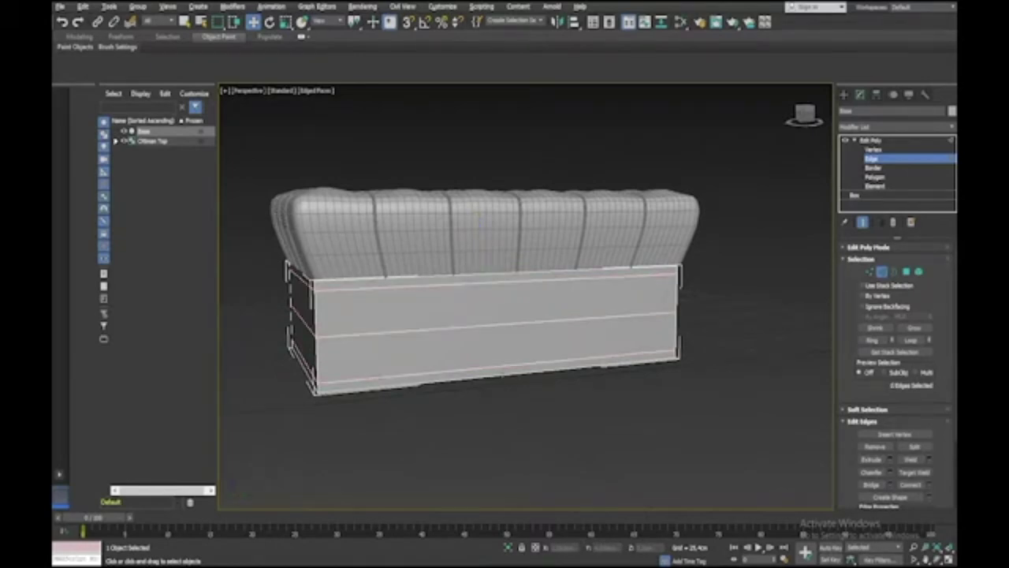
pyautogui.click(506, 323)
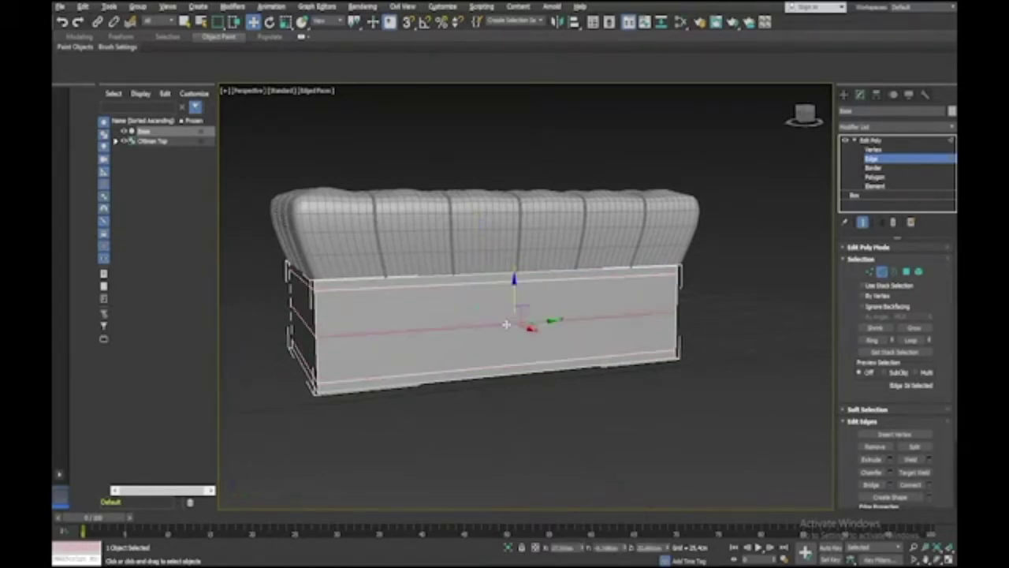
pyautogui.click(871, 340)
pyautogui.keyDown('alt'); pyautogui.moveTo(812, 347); pyautogui.dragTo(776, 348, button='middle'); pyautogui.keyUp('alt')
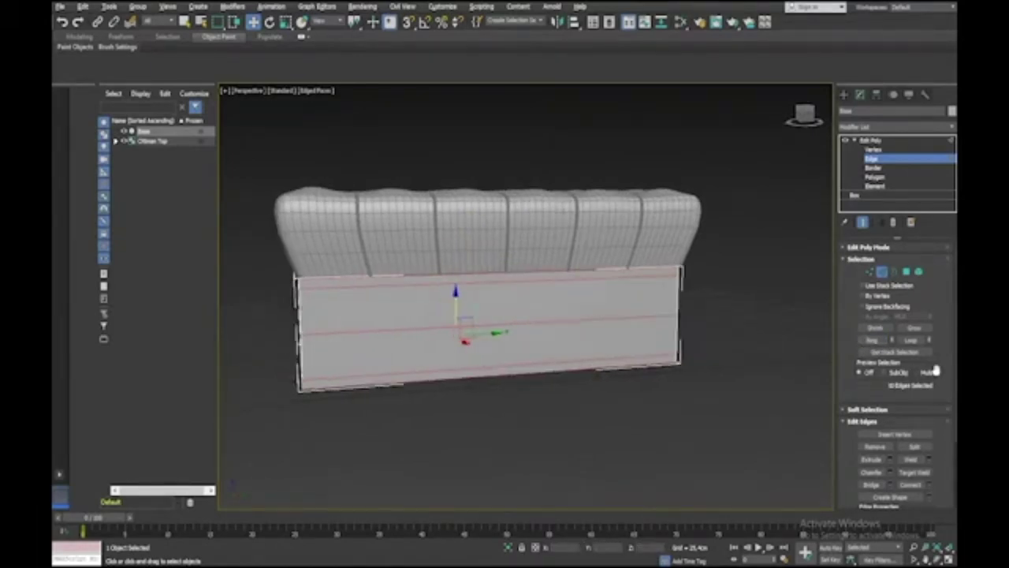
pyautogui.click(928, 486)
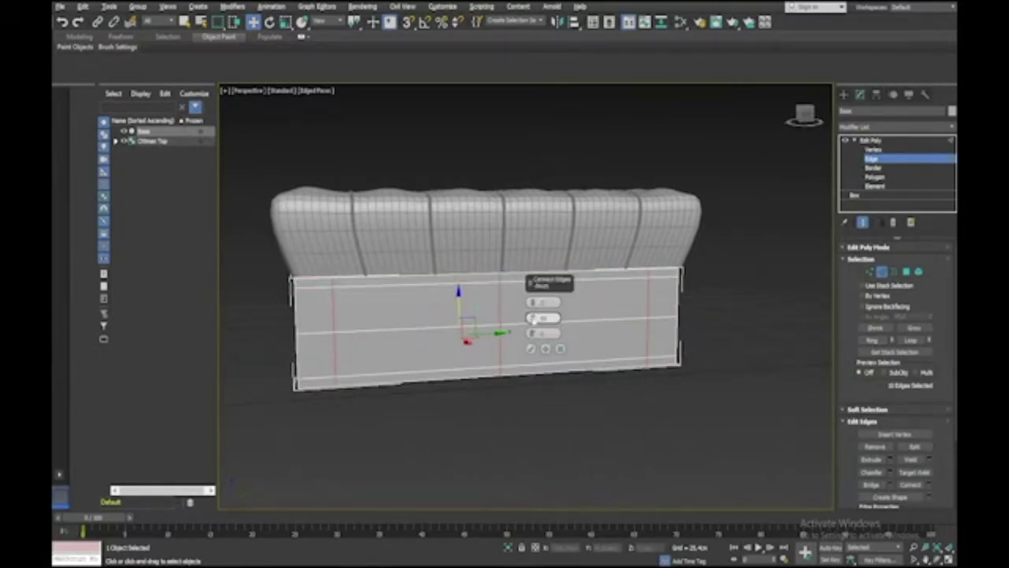
pyautogui.moveTo(533, 317); pyautogui.dragTo(543, 263)
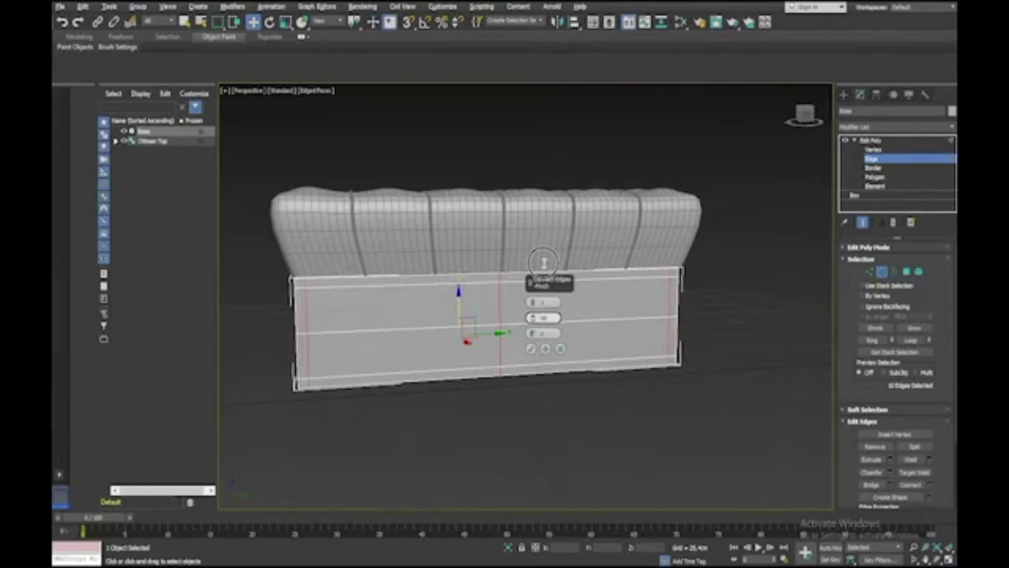
pyautogui.click(530, 349)
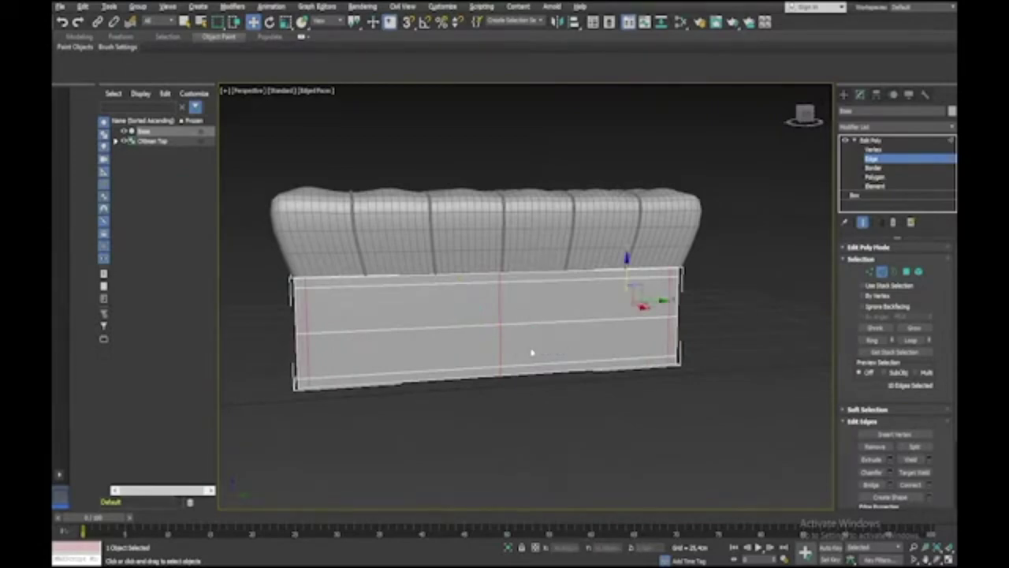
# Connect the ring of edges across the Base's width with three segments, pinching the outer two near the corners, and leave edge editing
pyautogui.keyDown('alt'); pyautogui.moveTo(532, 351); pyautogui.dragTo(533, 347, button='middle'); pyautogui.keyUp('alt')
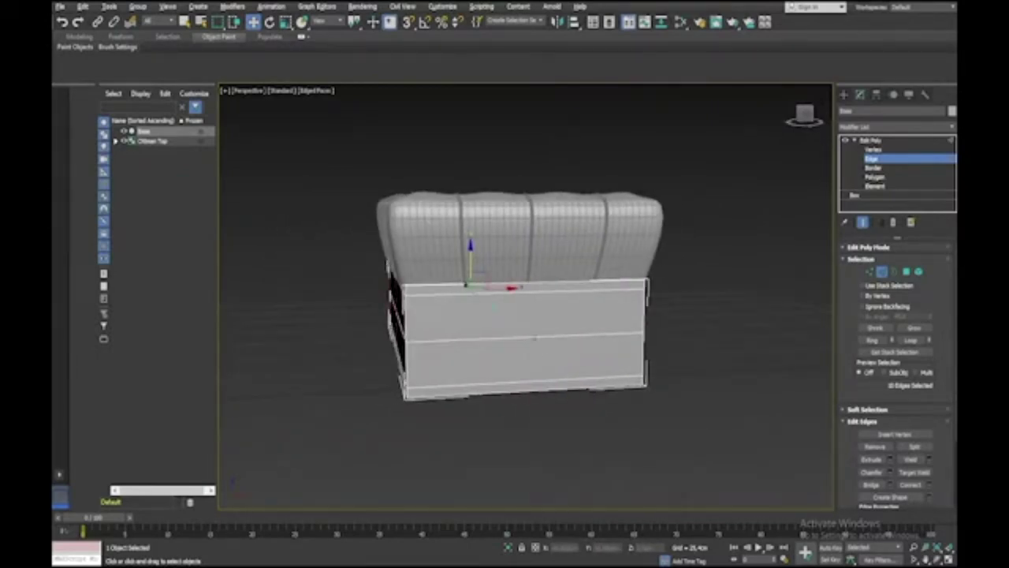
pyautogui.click(535, 337)
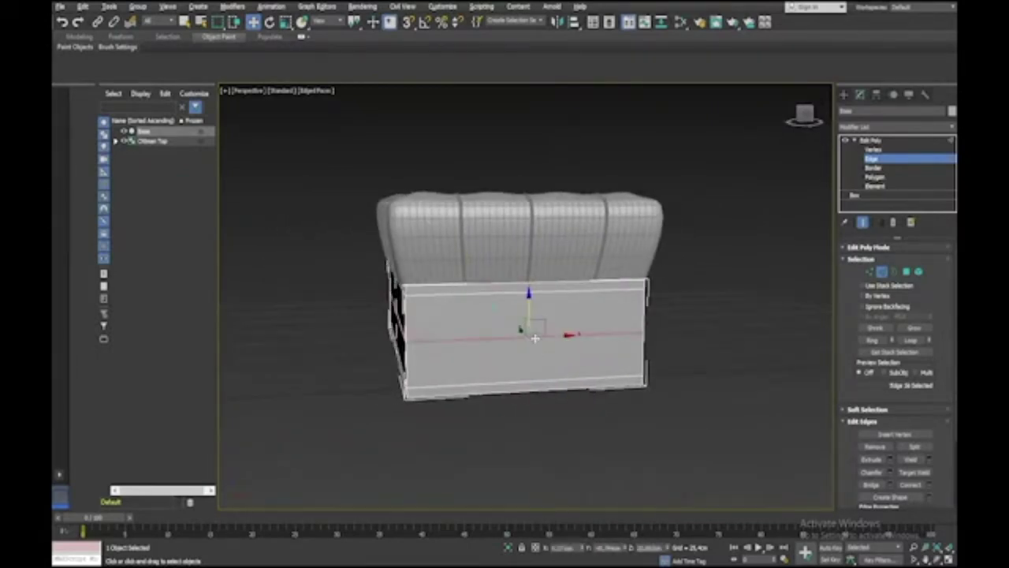
pyautogui.click(872, 340)
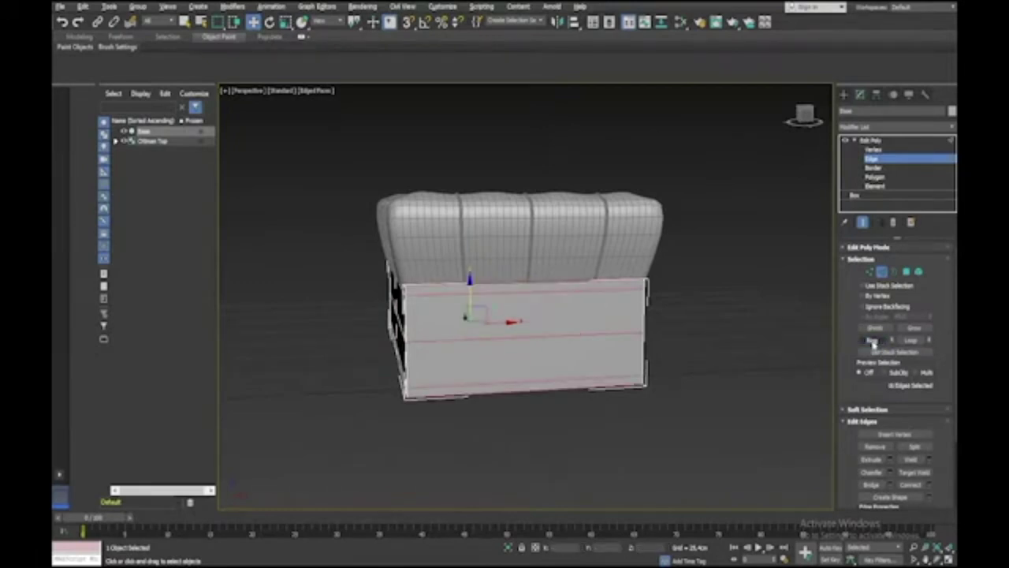
pyautogui.click(929, 486)
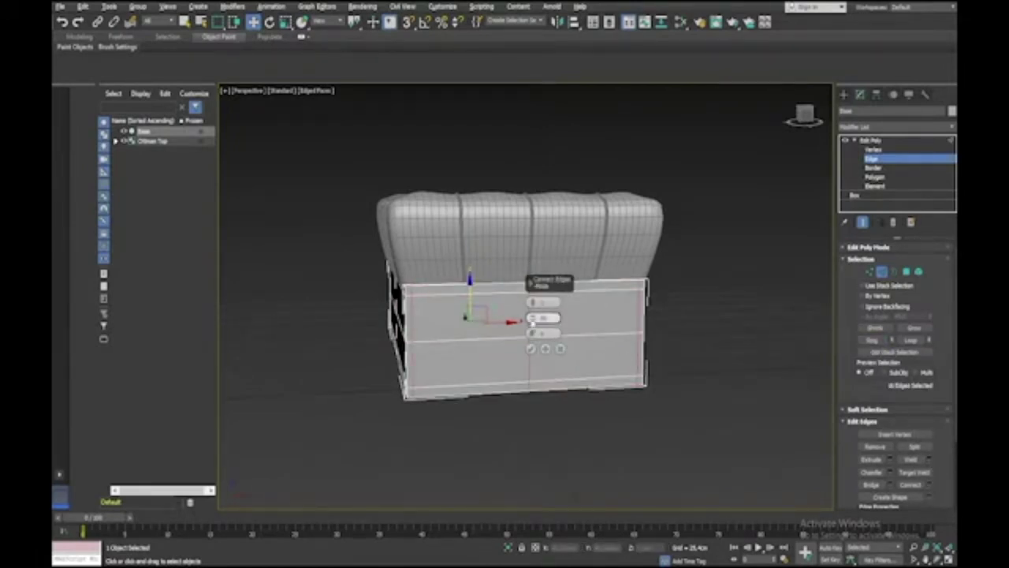
pyautogui.moveTo(532, 322); pyautogui.dragTo(530, 344)
pyautogui.click(530, 348)
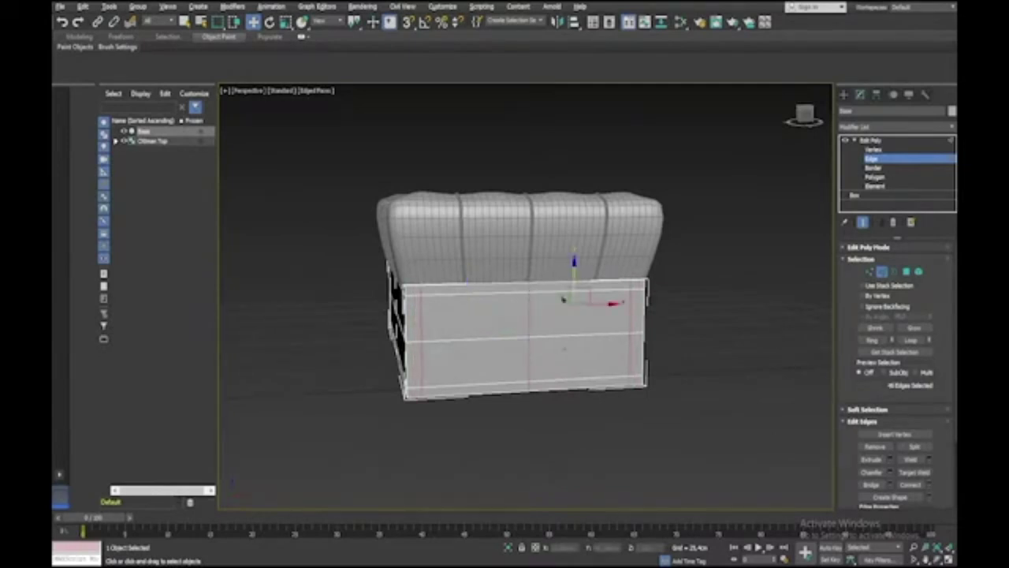
pyautogui.click(700, 358)
pyautogui.keyDown('alt'); pyautogui.moveTo(700, 359); pyautogui.dragTo(781, 277, button='middle'); pyautogui.keyUp('alt')
pyautogui.click(873, 159)
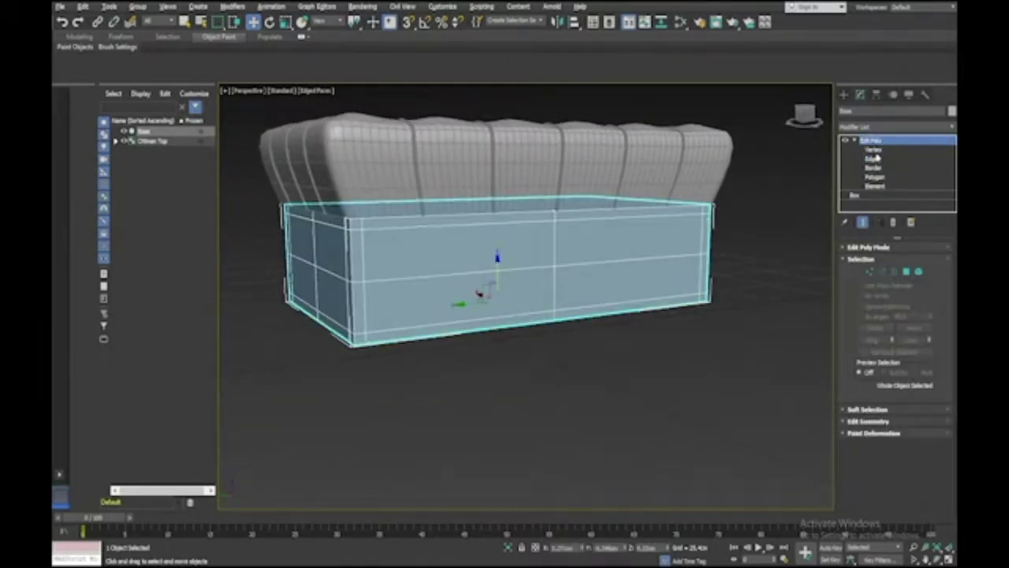
# Add a TurboSmooth modifier to the Base and check its rounded edges
pyautogui.click(883, 127)
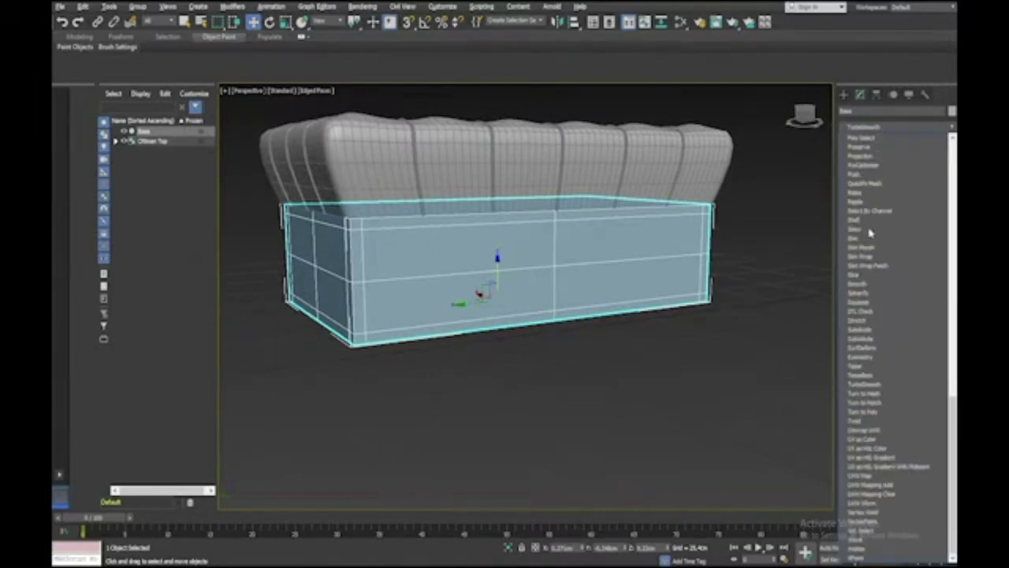
pyautogui.click(864, 384)
pyautogui.click(787, 365)
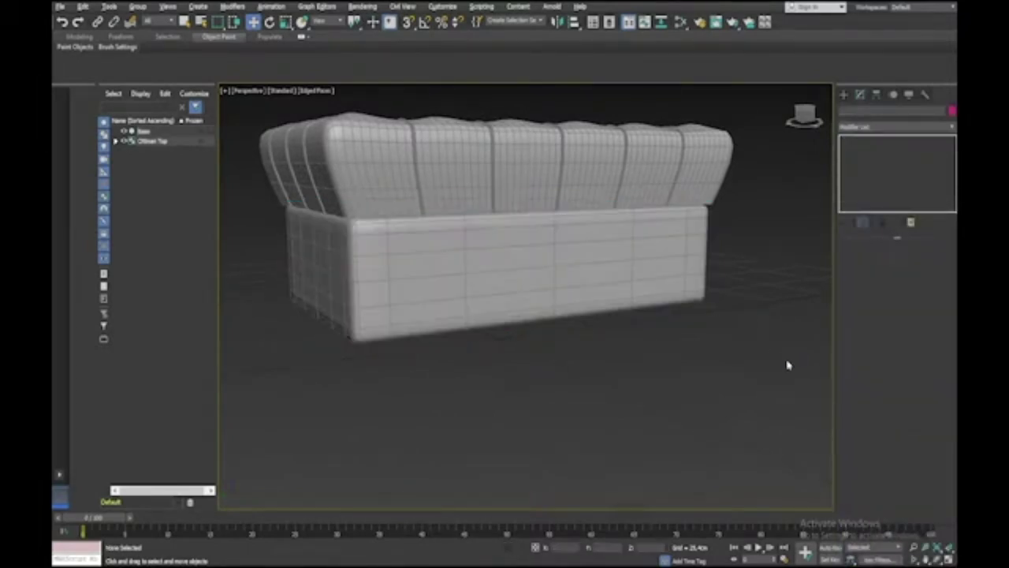
pyautogui.keyDown('alt'); pyautogui.moveTo(788, 365); pyautogui.dragTo(787, 365, button='middle'); pyautogui.keyUp('alt')
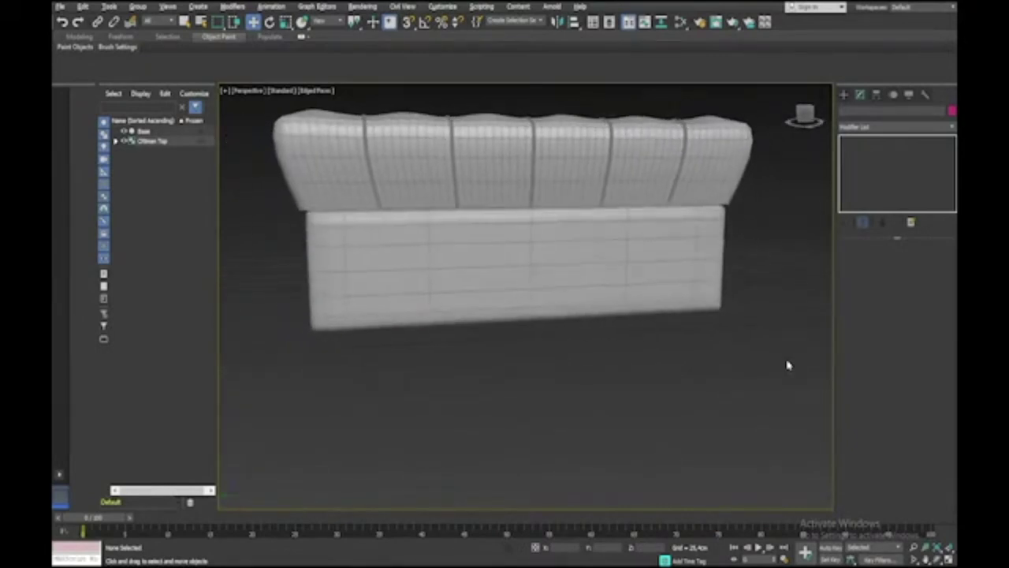
# Raise the smoothed Base slightly along Z to close the gap under the cushion
pyautogui.click(597, 268)
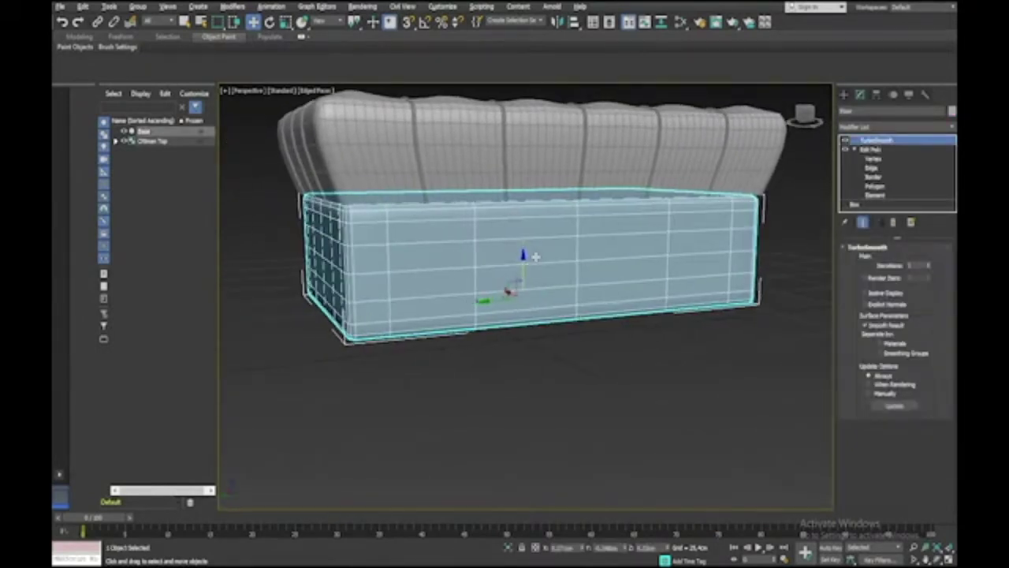
pyautogui.moveTo(522, 268); pyautogui.dragTo(523, 262)
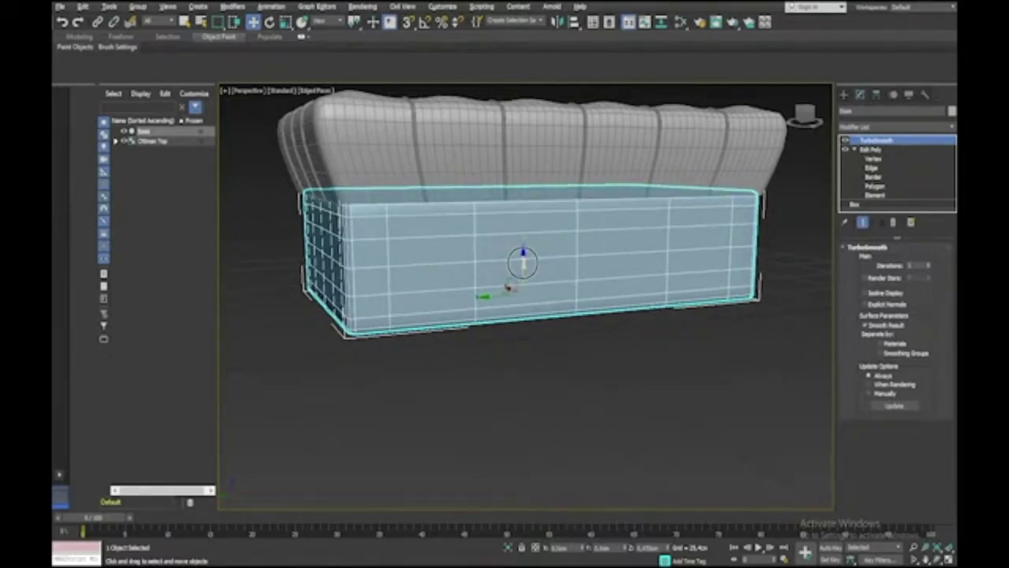
pyautogui.keyDown('alt'); pyautogui.moveTo(522, 263); pyautogui.dragTo(522, 263, button='middle'); pyautogui.keyUp('alt')
pyautogui.scroll(-3, 523, 263)
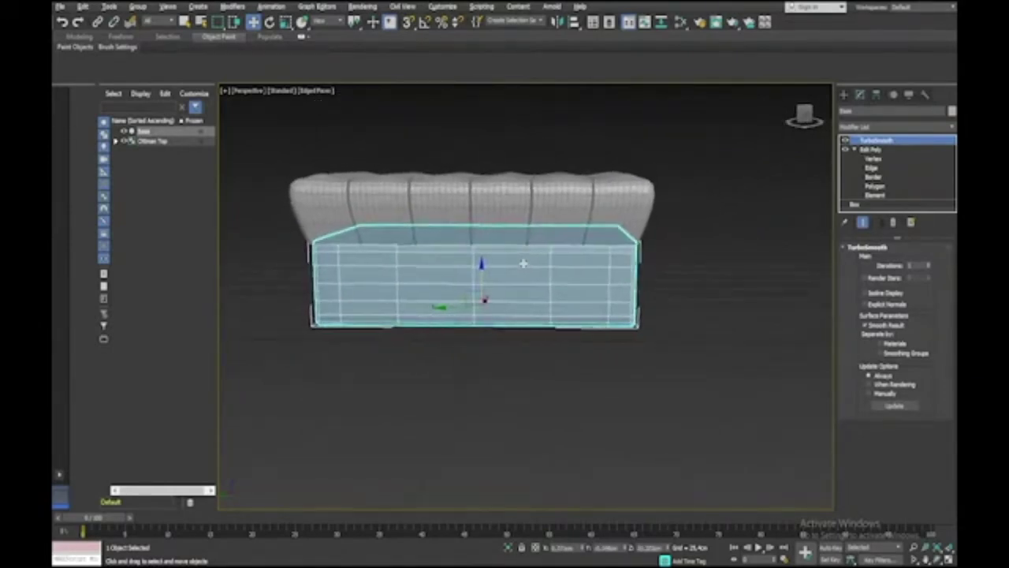
pyautogui.scroll(1, 522, 263)
# Add a Taper modifier to the Base and set its amount to 0.1 so the box widens towards the cushion
pyautogui.click(895, 127)
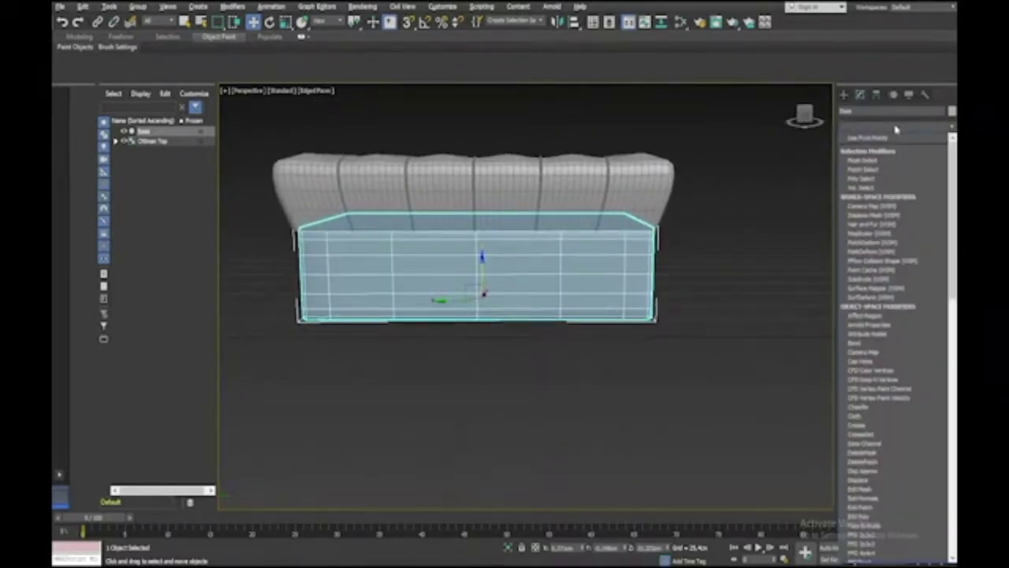
pyautogui.press('t')
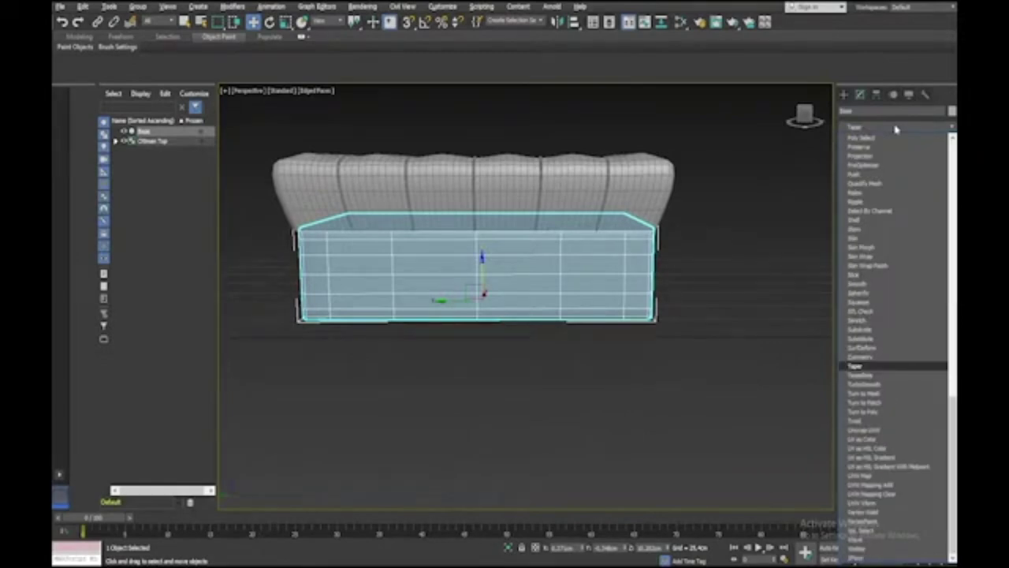
pyautogui.press('Return')
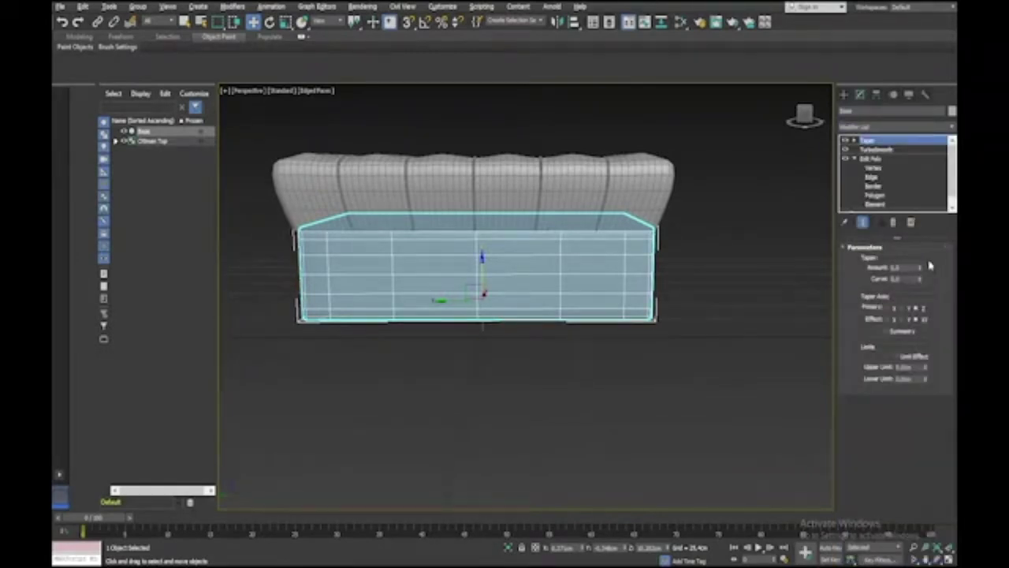
pyautogui.moveTo(920, 270); pyautogui.dragTo(921, 266)
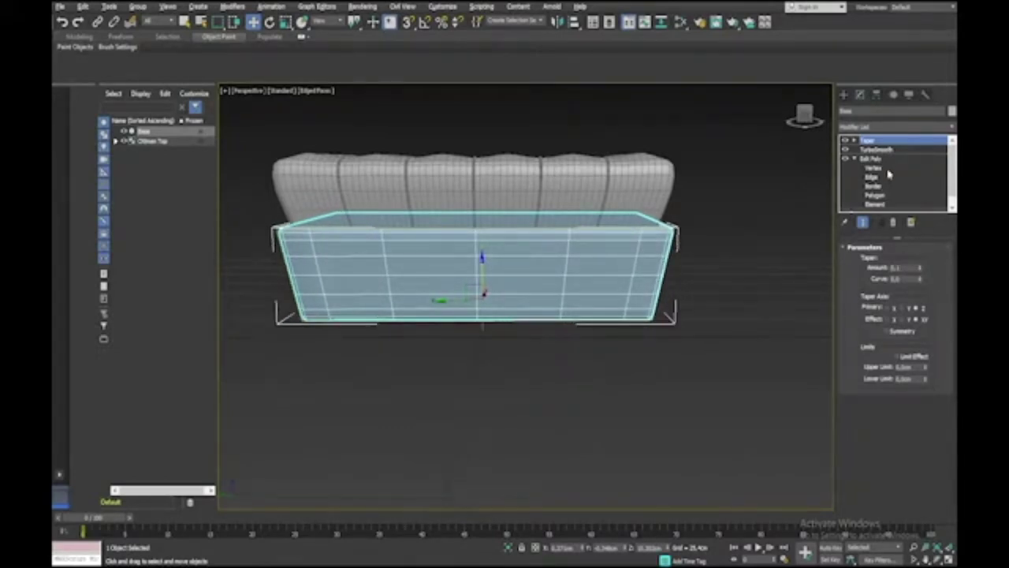
pyautogui.keyDown('alt'); pyautogui.moveTo(831, 160); pyautogui.dragTo(410, 105, button='middle'); pyautogui.keyUp('alt')
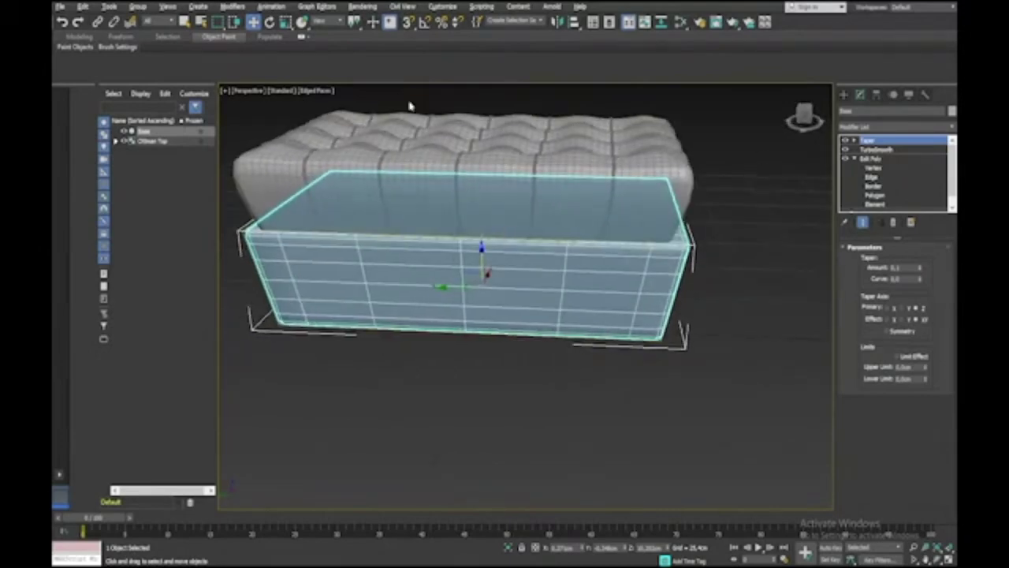
# Scale the Base slightly along its horizontal axes to fit the underside of the cushion, and deselect it
pyautogui.moveTo(280, 20); pyautogui.dragTo(285, 38)
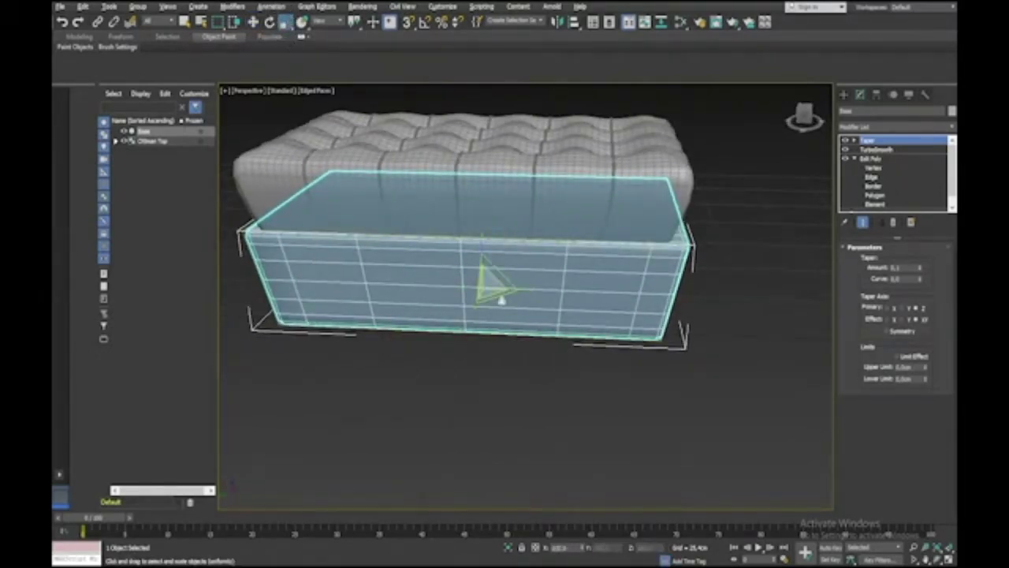
pyautogui.moveTo(500, 301)
pyautogui.mouseDown()
pyautogui.moveTo(493, 292)
pyautogui.moveTo(499, 300)
pyautogui.mouseUp()
pyautogui.keyDown('alt'); pyautogui.moveTo(499, 299); pyautogui.dragTo(513, 315, button='middle'); pyautogui.keyUp('alt')
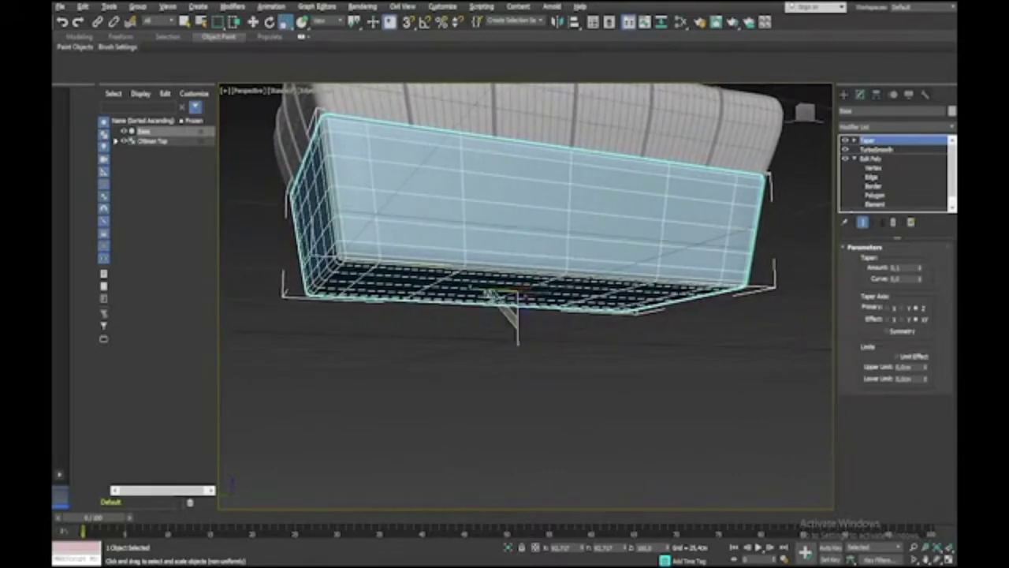
pyautogui.moveTo(480, 294); pyautogui.dragTo(483, 294)
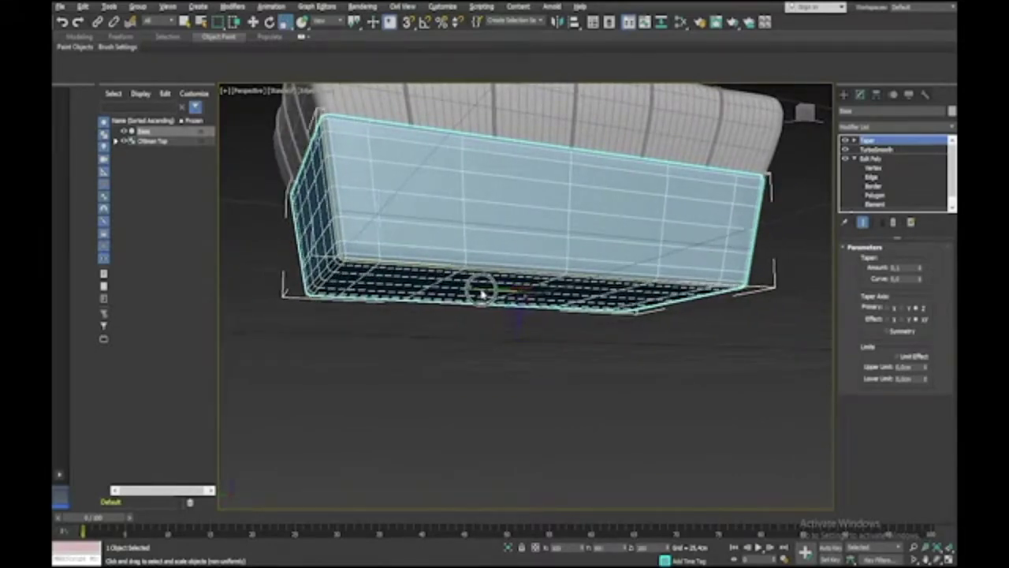
pyautogui.keyDown('alt'); pyautogui.moveTo(480, 292); pyautogui.dragTo(492, 346, button='middle'); pyautogui.keyUp('alt')
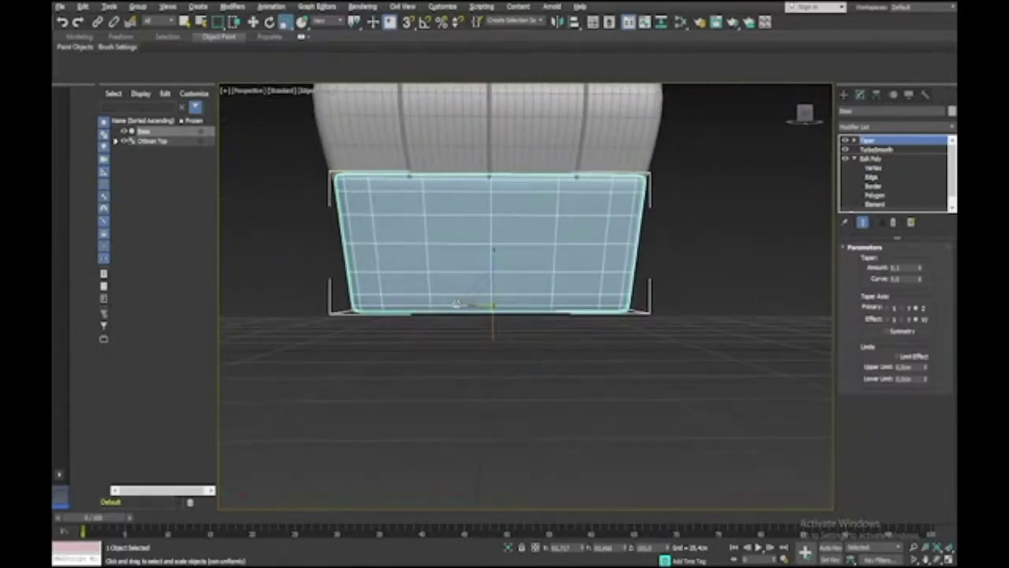
pyautogui.moveTo(456, 303); pyautogui.dragTo(457, 306)
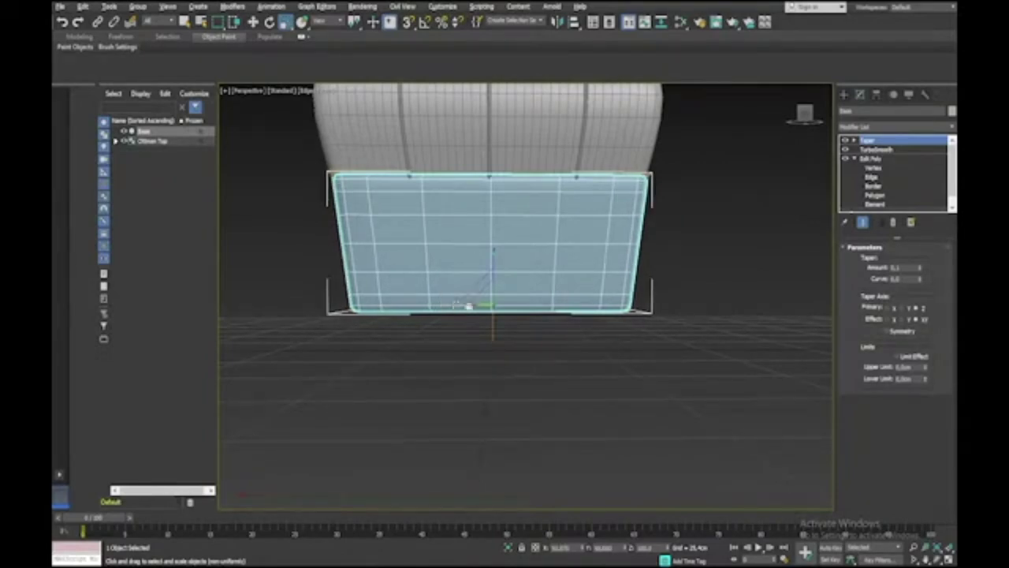
pyautogui.click(684, 296)
# Create a tall box about 4.4 cm long, 8.8 cm wide and 16 cm high beside the Base as a leg
pyautogui.keyDown('alt'); pyautogui.moveTo(685, 296); pyautogui.dragTo(686, 292, button='middle'); pyautogui.keyUp('alt')
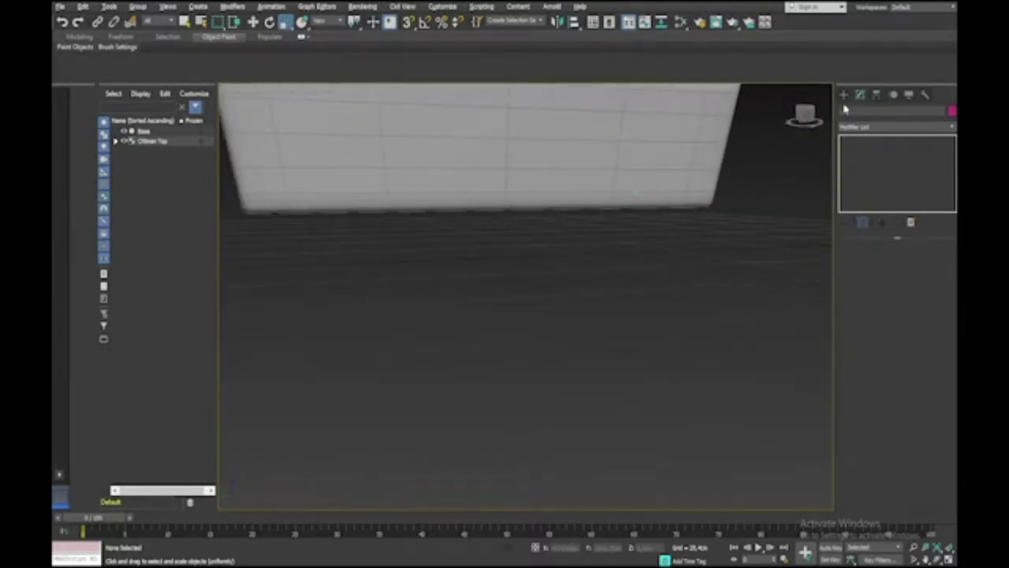
pyautogui.click(844, 95)
pyautogui.click(874, 161)
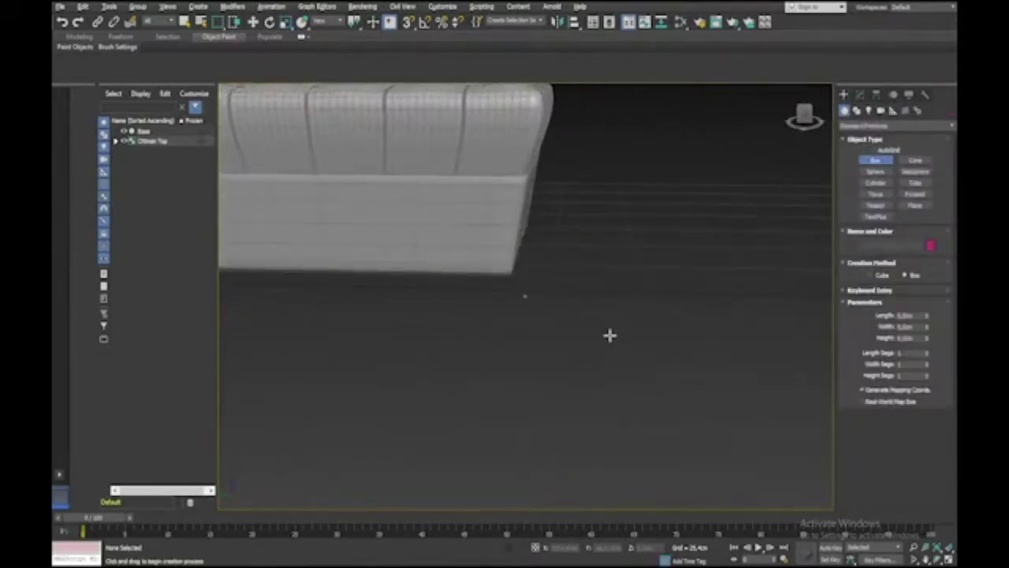
pyautogui.moveTo(610, 335); pyautogui.dragTo(635, 351)
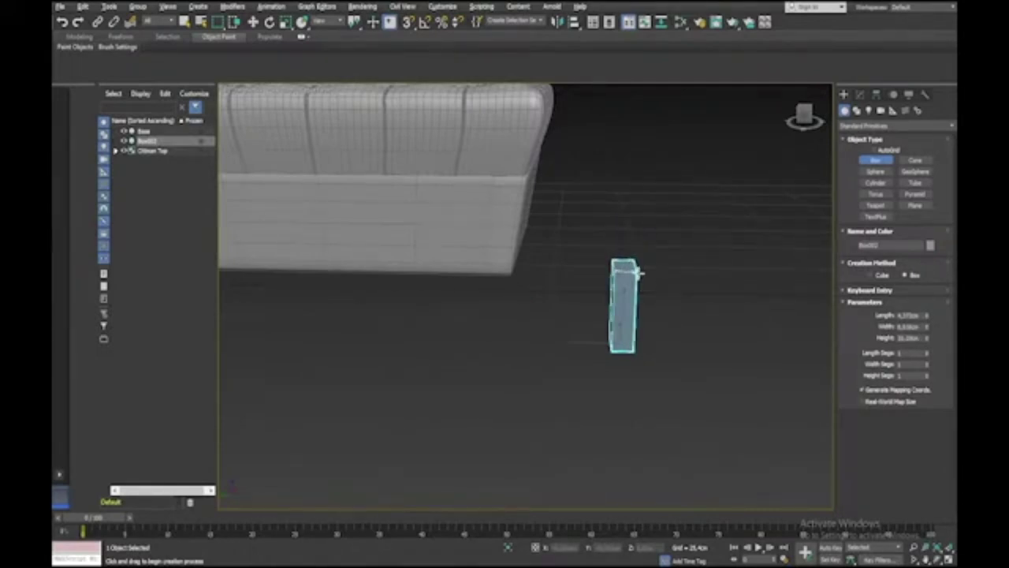
pyautogui.press('r')
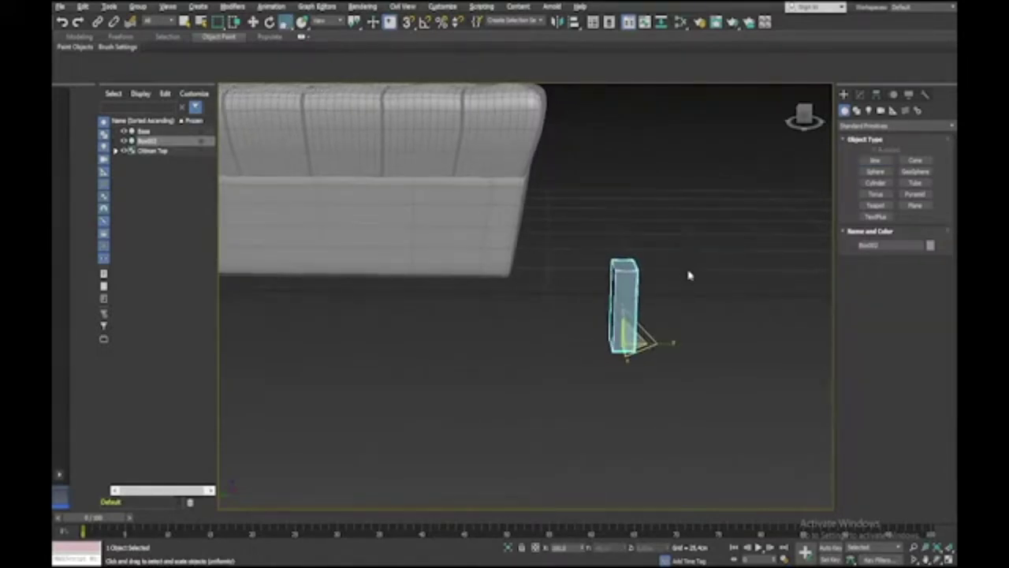
pyautogui.keyDown('alt'); pyautogui.moveTo(690, 273); pyautogui.dragTo(690, 274, button='middle'); pyautogui.keyUp('alt')
# Move the leg box along Y until it sits under the front corner of the Base
pyautogui.press('w')
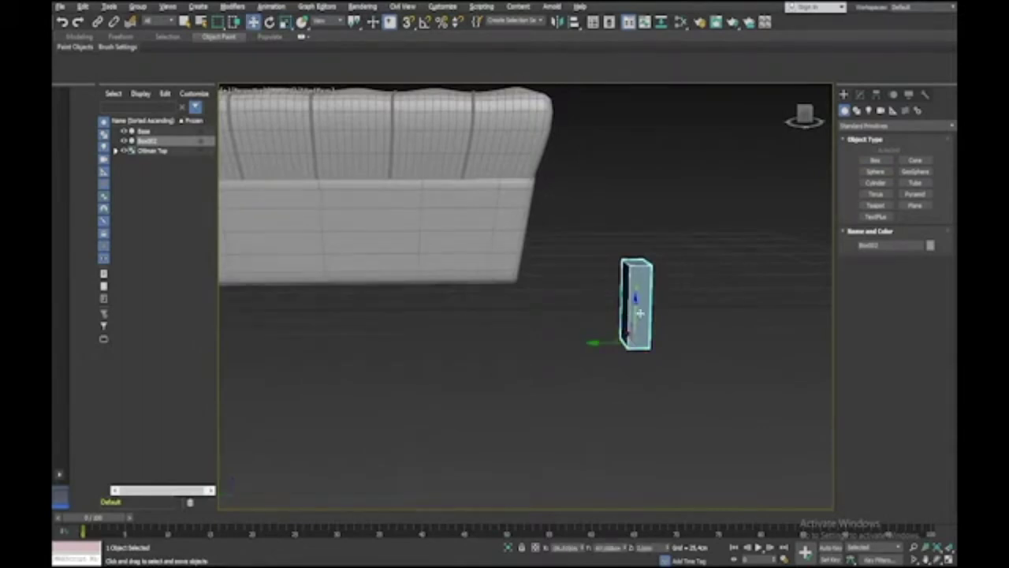
pyautogui.moveTo(611, 344); pyautogui.dragTo(482, 353)
pyautogui.keyDown('alt'); pyautogui.moveTo(482, 352); pyautogui.dragTo(486, 358, button='middle'); pyautogui.keyUp('alt')
pyautogui.moveTo(530, 346); pyautogui.dragTo(615, 342)
pyautogui.keyDown('alt'); pyautogui.moveTo(614, 340); pyautogui.dragTo(614, 337, button='middle'); pyautogui.keyUp('alt')
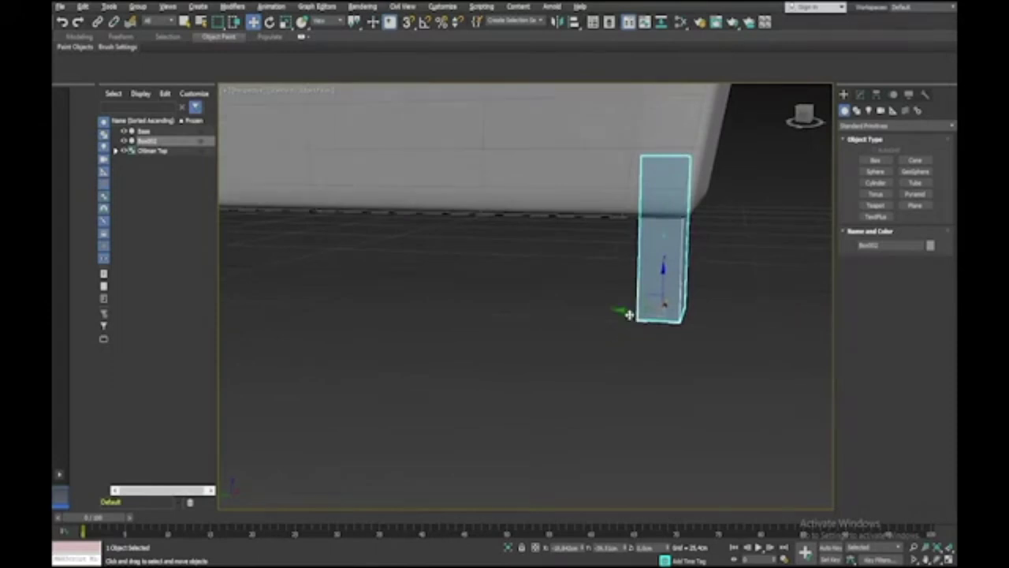
pyautogui.moveTo(631, 315); pyautogui.dragTo(629, 316)
pyautogui.keyDown('alt'); pyautogui.moveTo(628, 312); pyautogui.dragTo(620, 312, button='middle'); pyautogui.keyUp('alt')
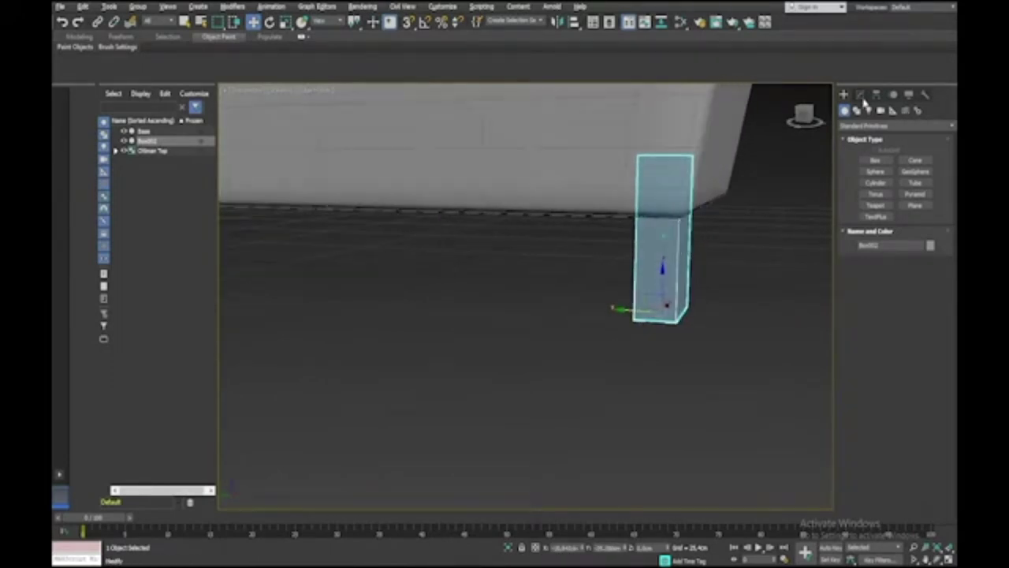
# Reduce the leg box to about 11 cm high and 4.4 cm wide, and shift it along X towards the Base's corner
pyautogui.click(863, 99)
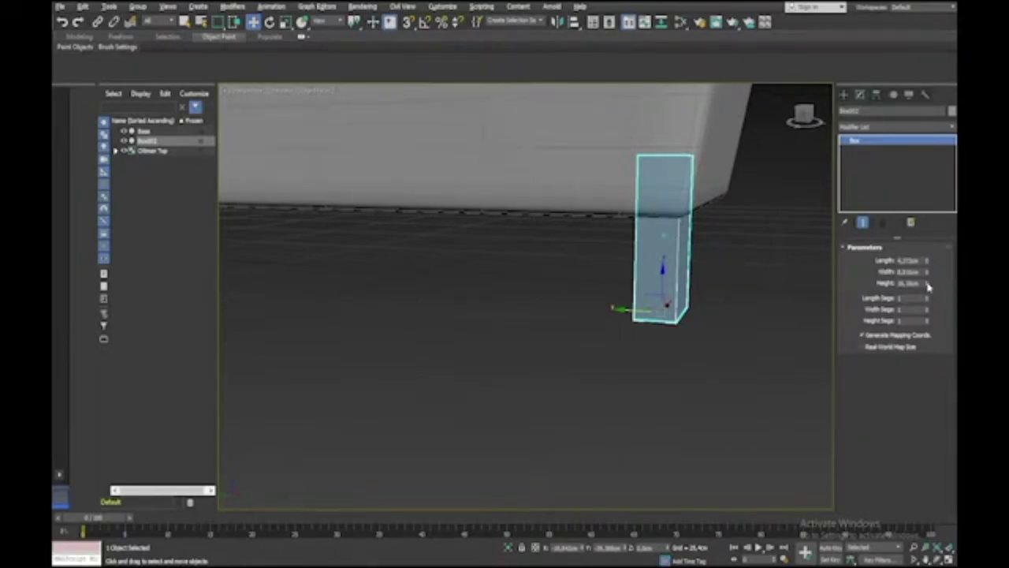
pyautogui.moveTo(928, 285); pyautogui.dragTo(928, 304)
pyautogui.moveTo(631, 315)
pyautogui.keyDown('alt'); pyautogui.mouseDown(button='middle')
pyautogui.moveTo(685, 315)
pyautogui.moveTo(733, 296)
pyautogui.moveTo(729, 318)
pyautogui.moveTo(719, 317)
pyautogui.mouseUp(button='middle'); pyautogui.keyUp('alt')
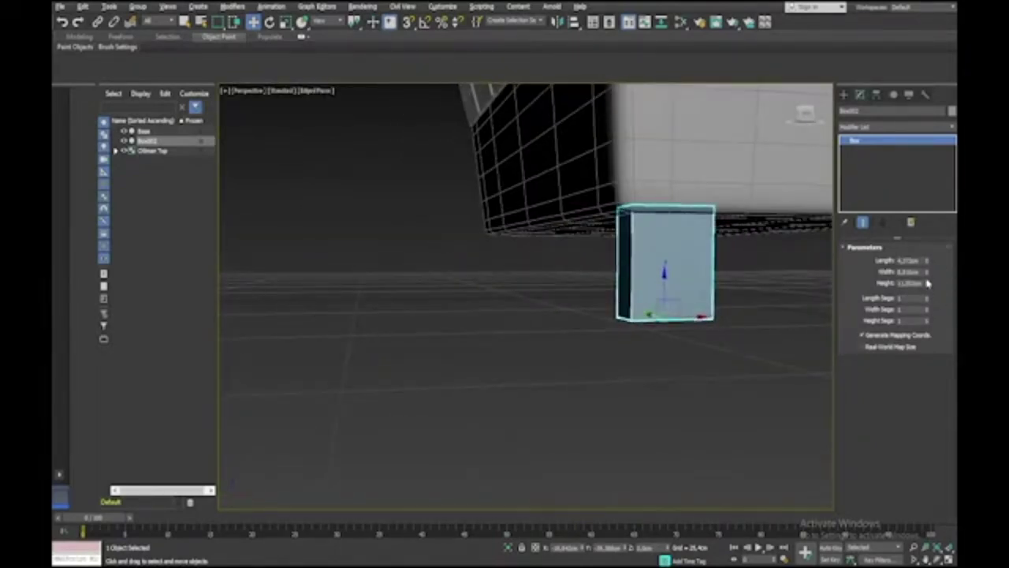
pyautogui.moveTo(928, 273); pyautogui.dragTo(927, 302)
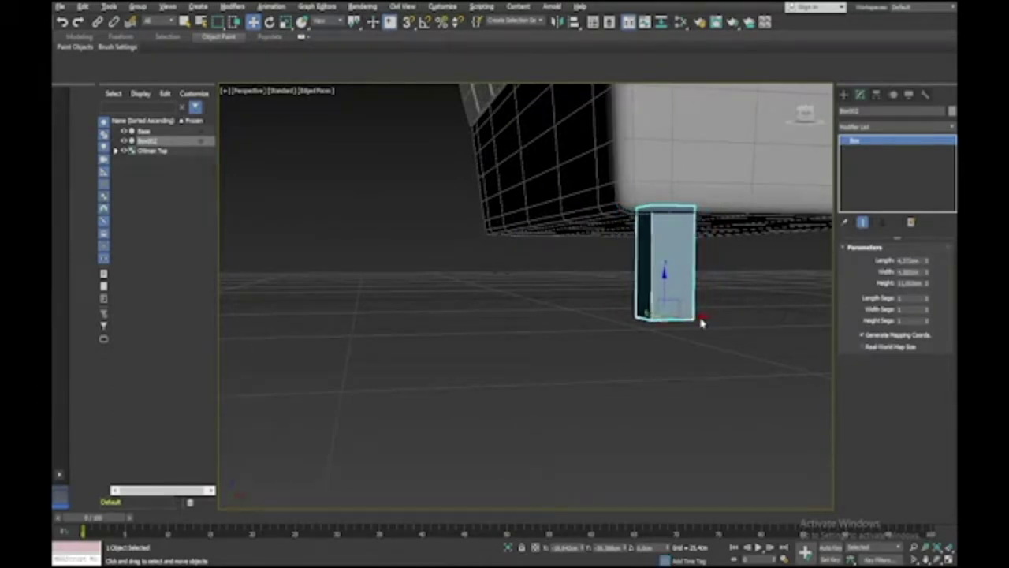
pyautogui.moveTo(697, 316); pyautogui.dragTo(682, 319)
pyautogui.keyDown('alt'); pyautogui.moveTo(683, 319); pyautogui.dragTo(683, 318, button='middle'); pyautogui.keyUp('alt')
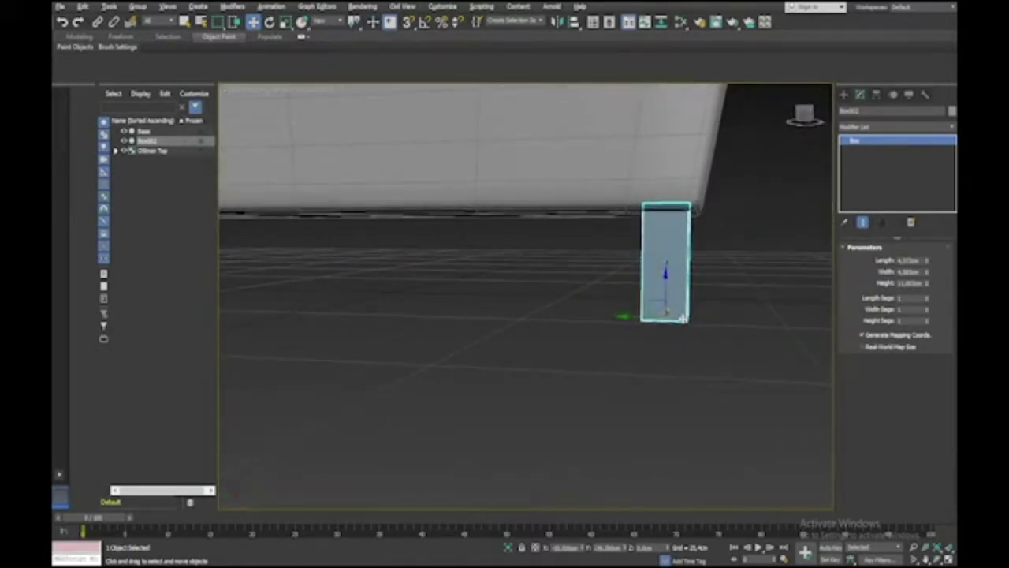
# Add an Edit Poly modifier to the leg box and enter edge editing
pyautogui.click(924, 127)
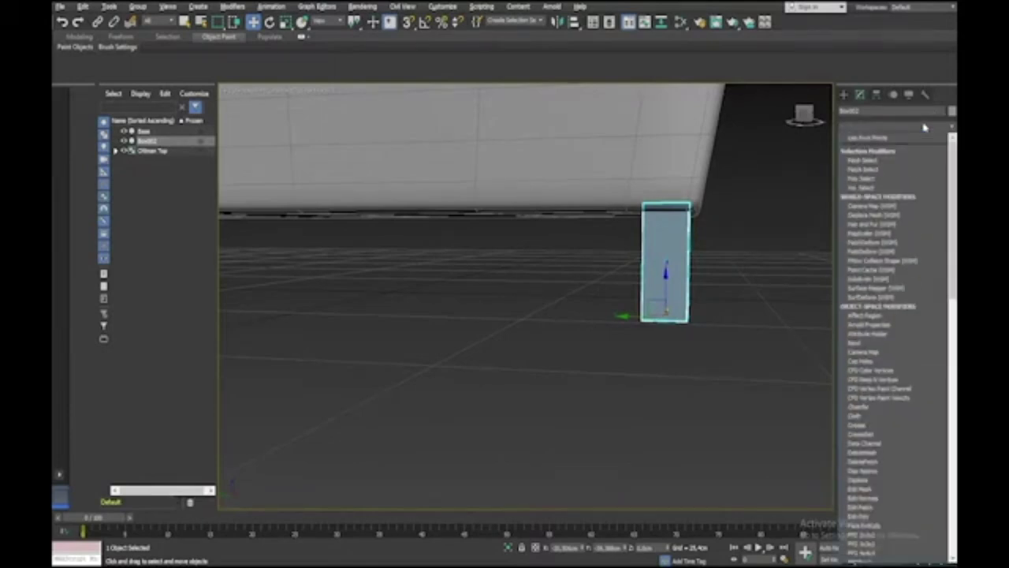
pyautogui.press('e')
pyautogui.click(886, 167)
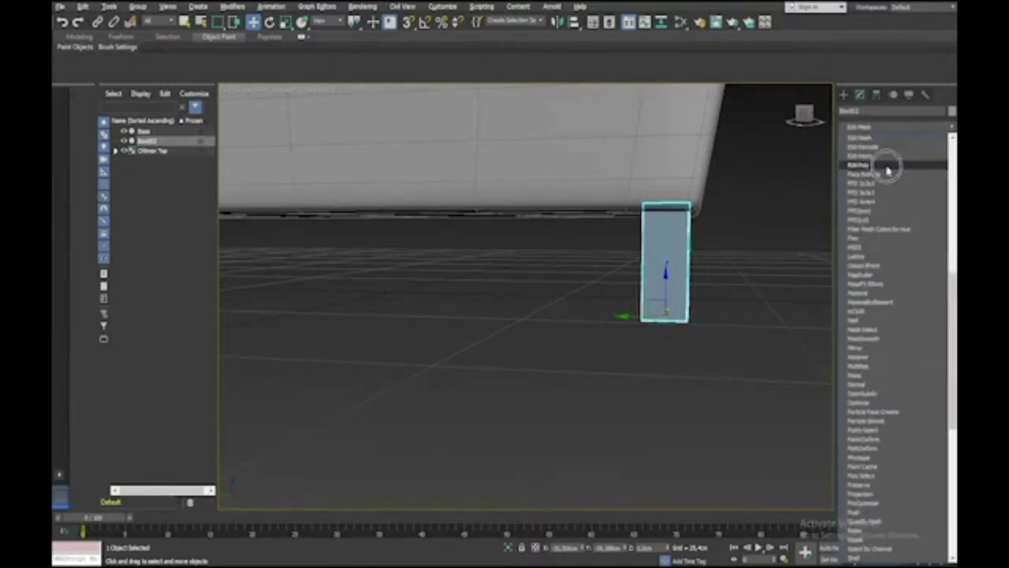
pyautogui.click(854, 141)
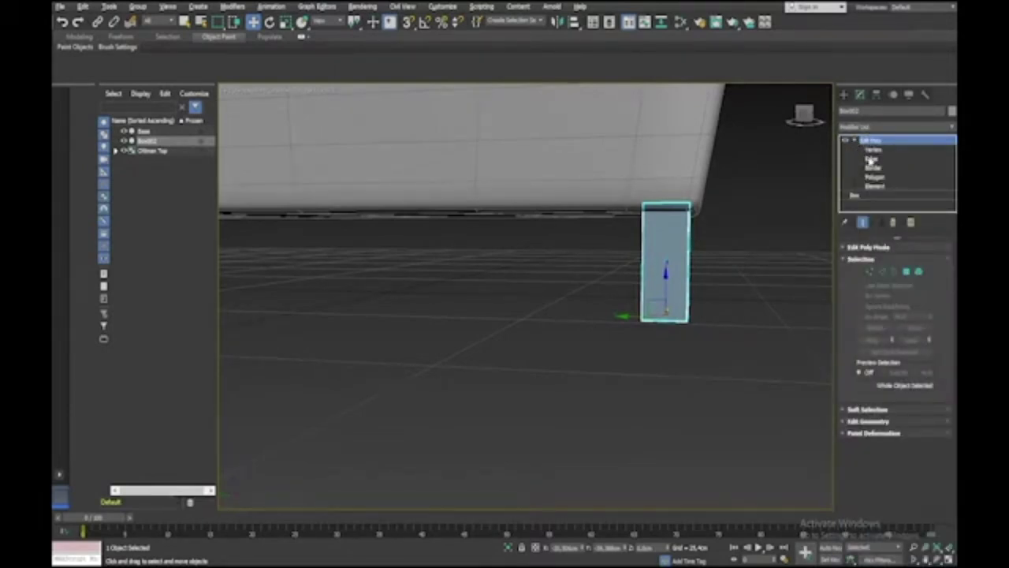
pyautogui.click(871, 161)
# Move the leg's inner bottom edge along Y towards the outer side so the leg narrows downwards
pyautogui.keyDown('alt'); pyautogui.moveTo(706, 241); pyautogui.dragTo(742, 246, button='middle'); pyautogui.keyUp('alt')
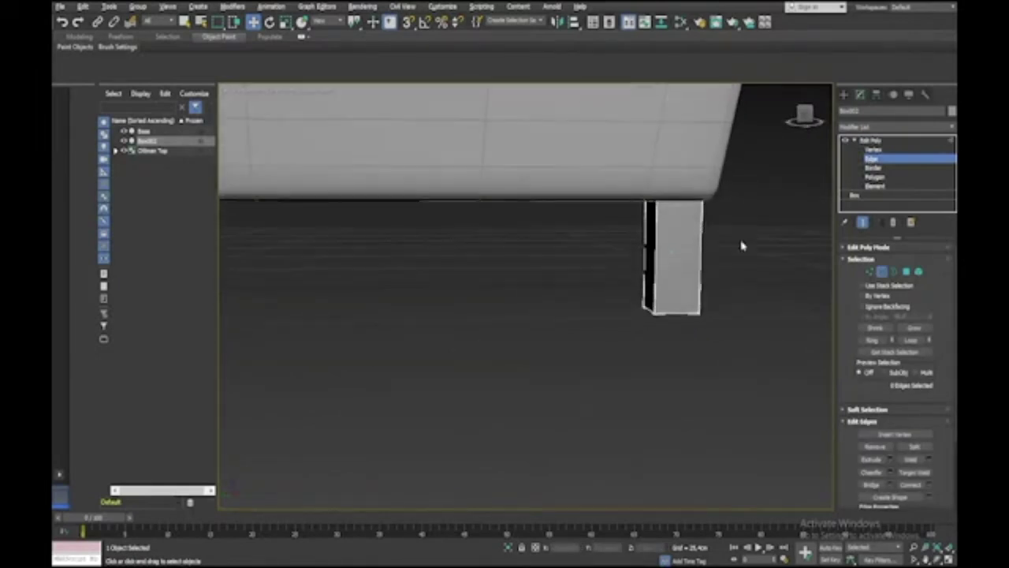
pyautogui.keyDown('alt'); pyautogui.moveTo(623, 327); pyautogui.dragTo(646, 311, button='middle'); pyautogui.keyUp('alt')
pyautogui.click(647, 307)
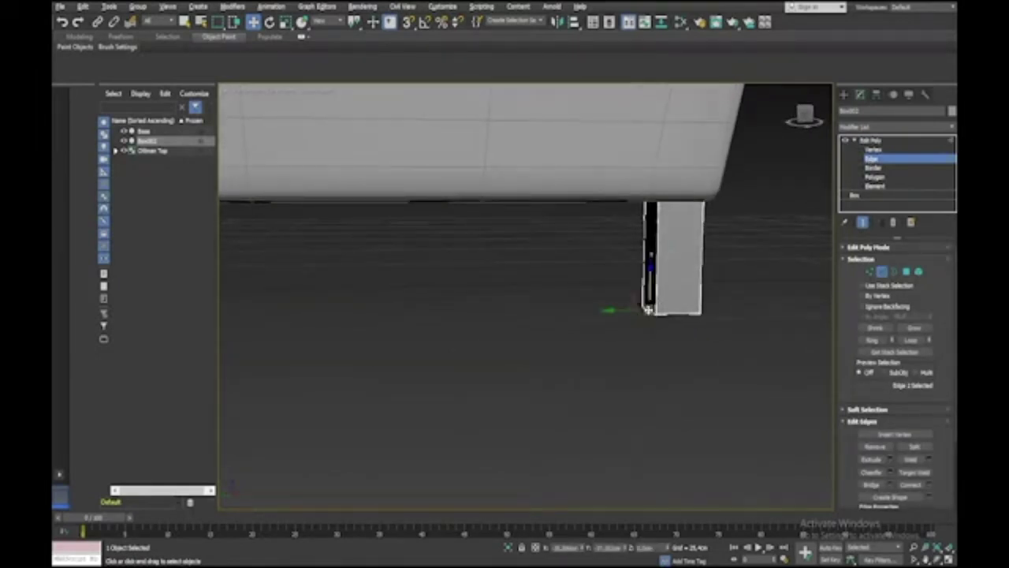
pyautogui.click(644, 332)
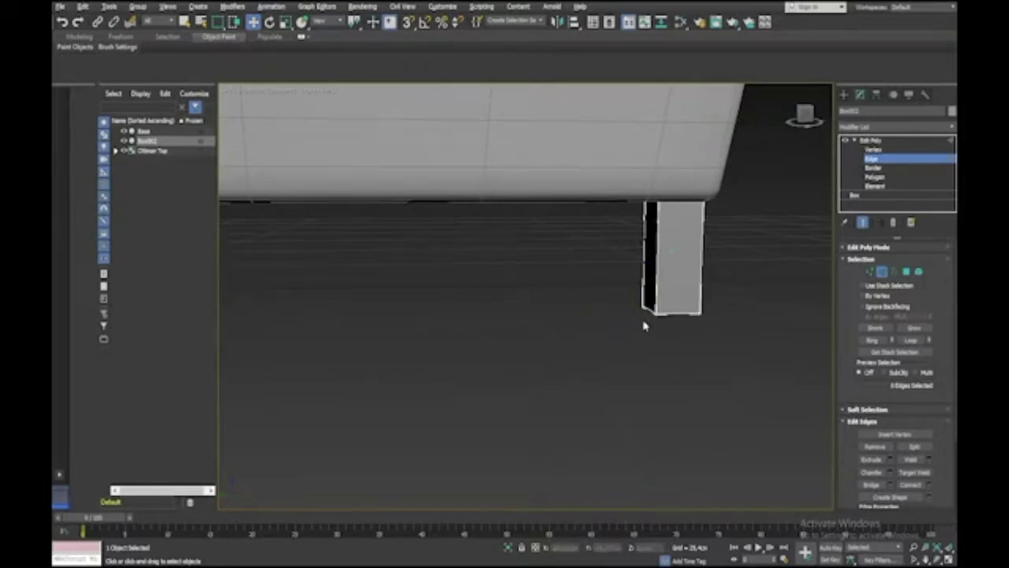
pyautogui.click(646, 311)
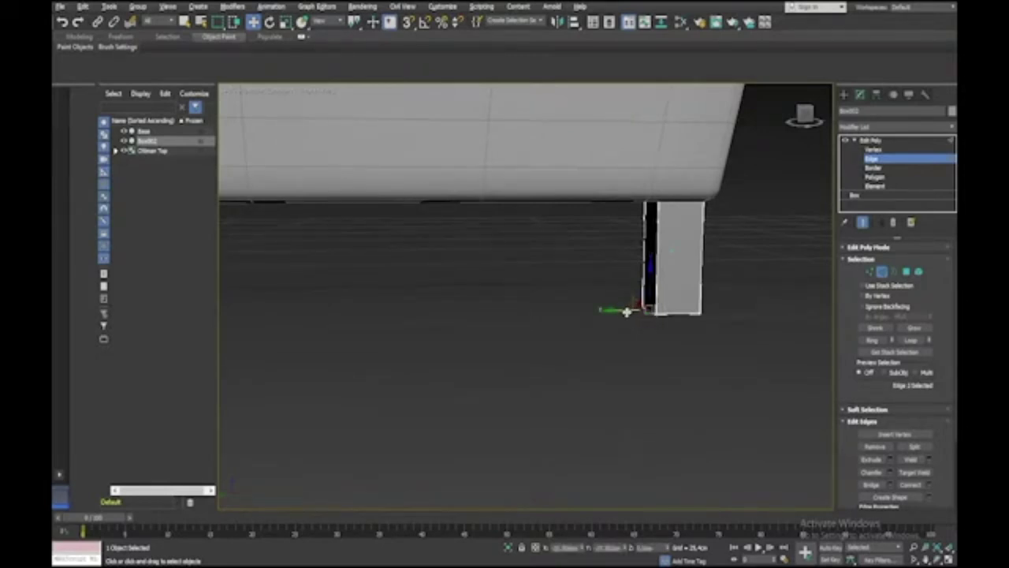
pyautogui.moveTo(627, 315); pyautogui.dragTo(644, 312)
pyautogui.keyDown('alt'); pyautogui.moveTo(643, 312); pyautogui.dragTo(644, 312, button='middle'); pyautogui.keyUp('alt')
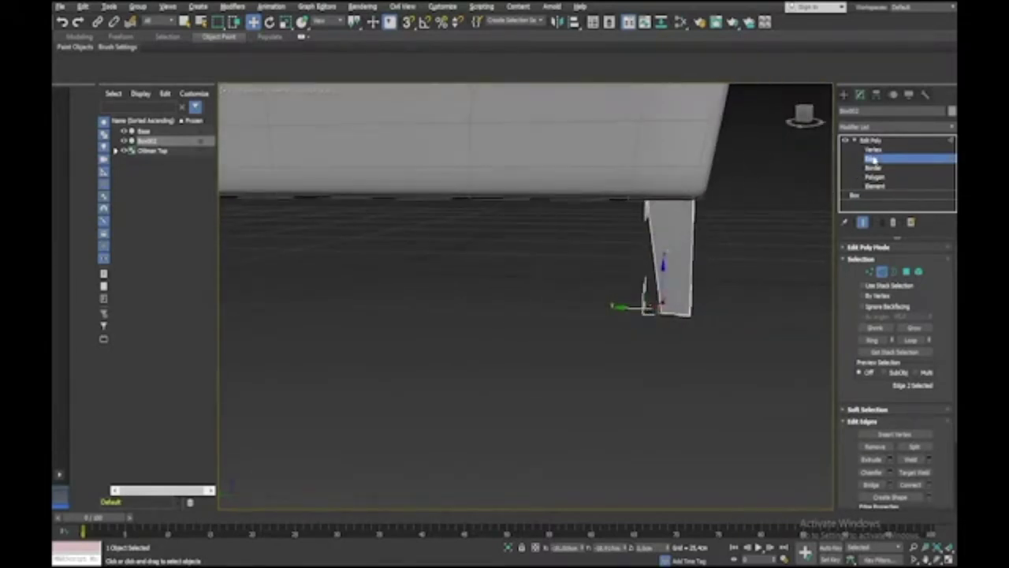
pyautogui.keyDown('alt'); pyautogui.moveTo(739, 308); pyautogui.dragTo(749, 304, button='middle'); pyautogui.keyUp('alt')
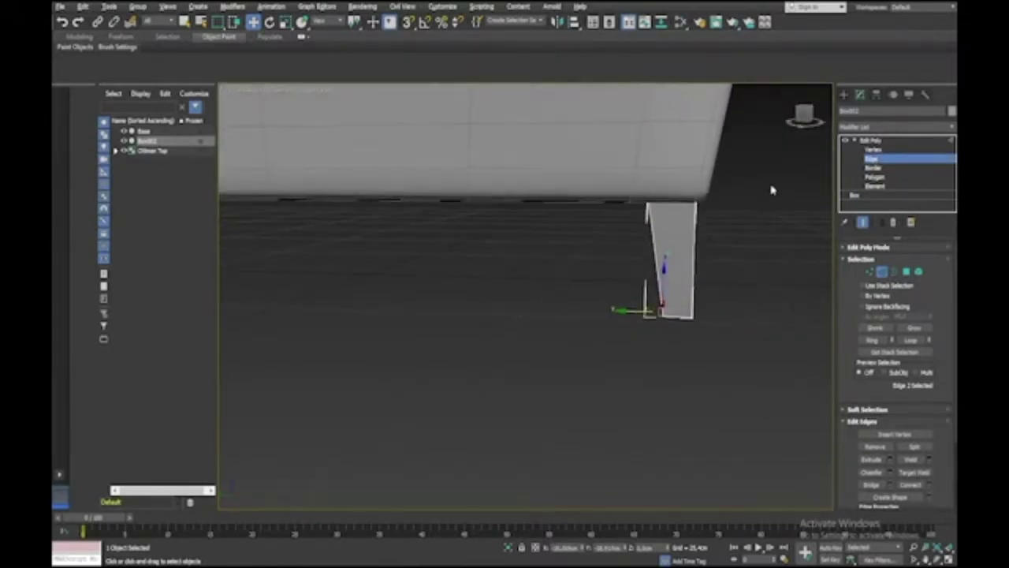
# Chamfer all twelve edges of the leg by a small amount and leave sub-object editing
pyautogui.moveTo(771, 181); pyautogui.dragTo(551, 409)
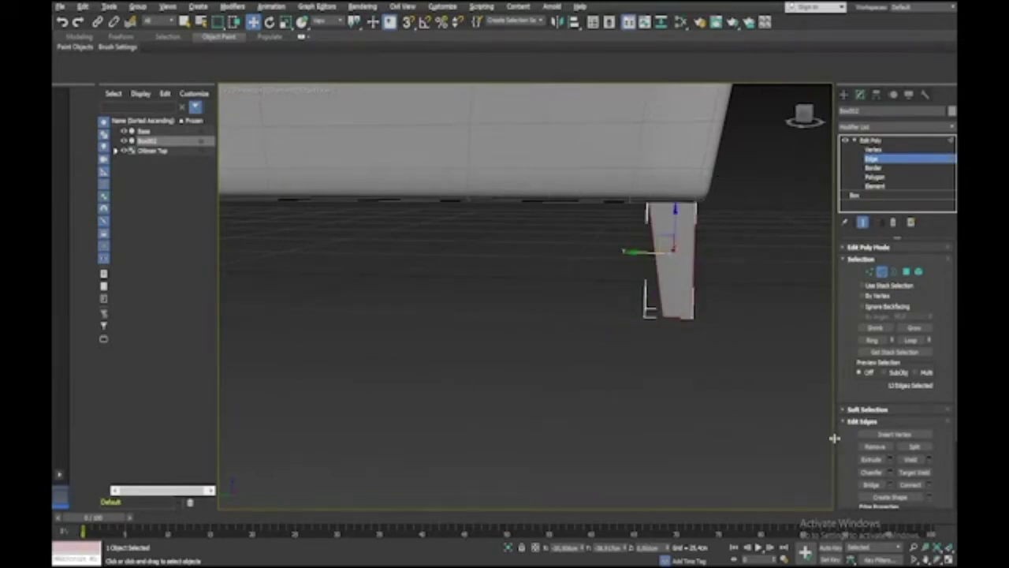
pyautogui.click(890, 473)
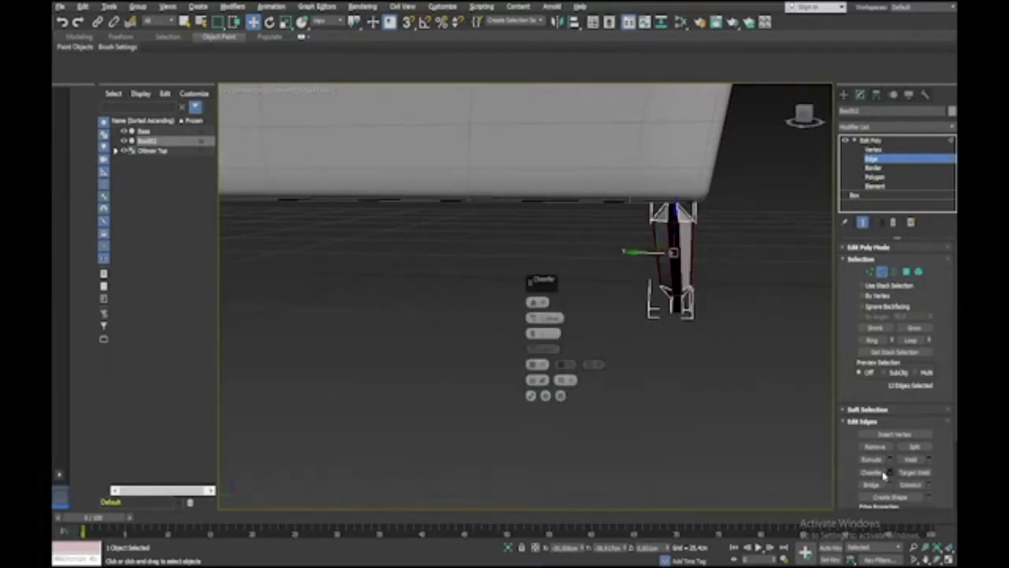
pyautogui.rightClick(536, 322)
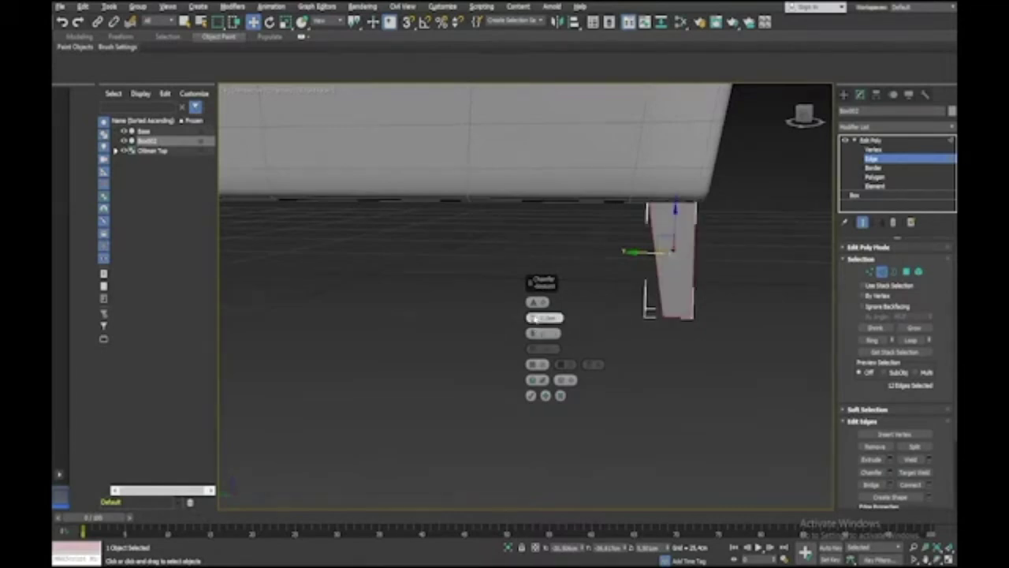
pyautogui.click(534, 318)
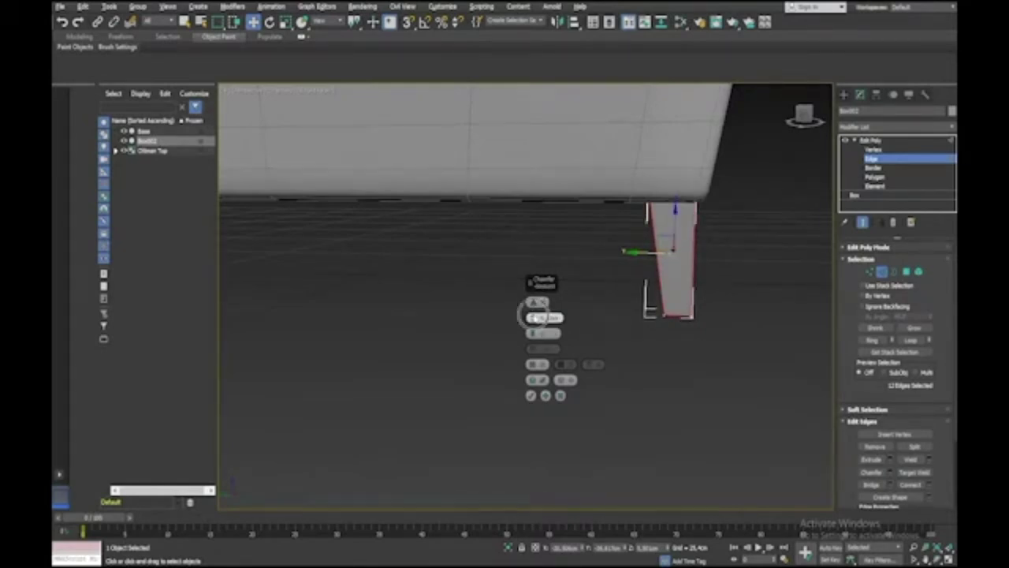
pyautogui.click(531, 395)
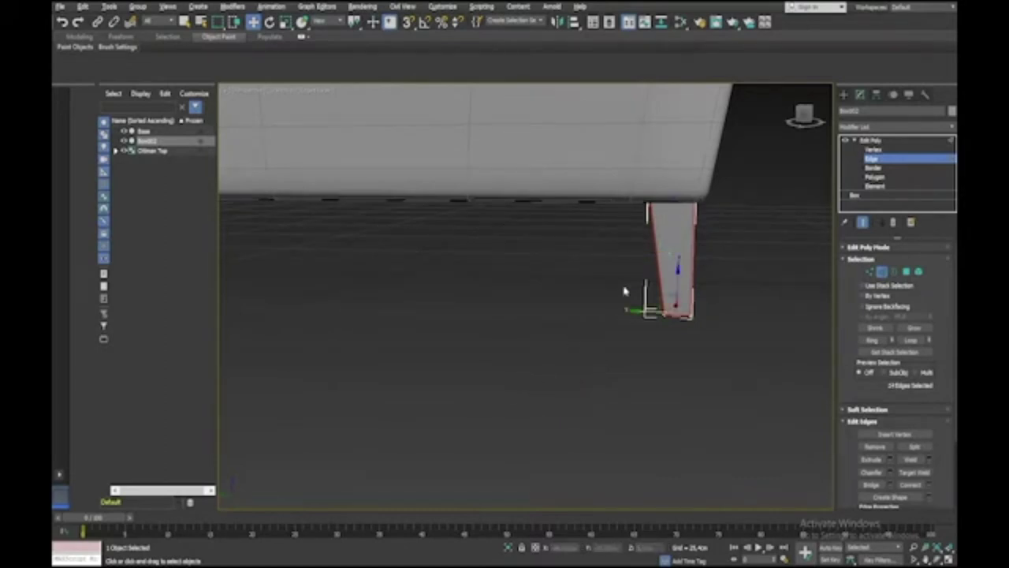
pyautogui.scroll(2, 638, 285)
pyautogui.scroll(3, 638, 285)
pyautogui.keyDown('alt'); pyautogui.moveTo(638, 285); pyautogui.dragTo(638, 284, button='middle'); pyautogui.keyUp('alt')
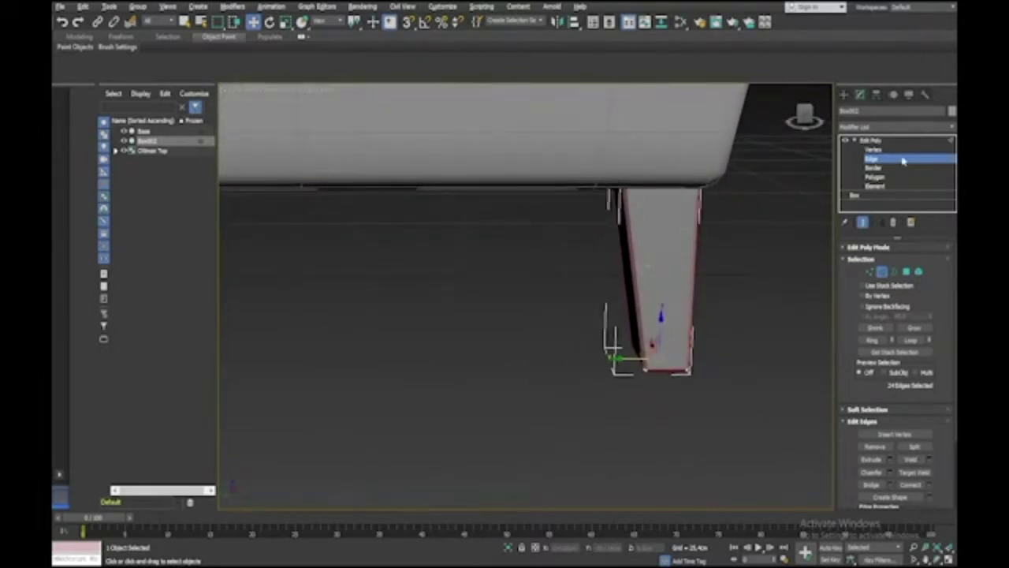
pyautogui.click(903, 150)
pyautogui.keyDown('alt'); pyautogui.moveTo(903, 158); pyautogui.dragTo(540, 291, button='middle'); pyautogui.keyUp('alt')
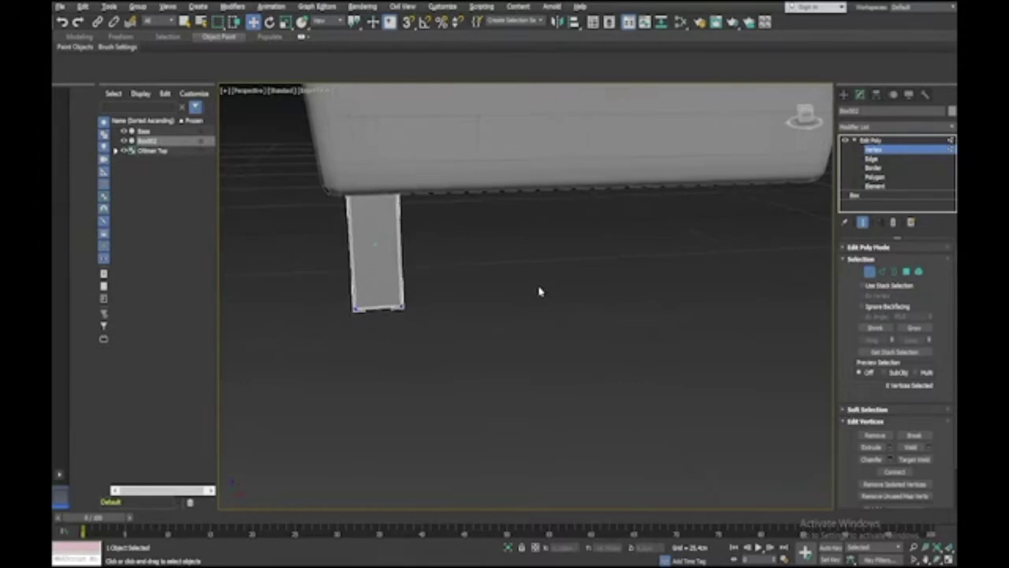
pyautogui.click(888, 150)
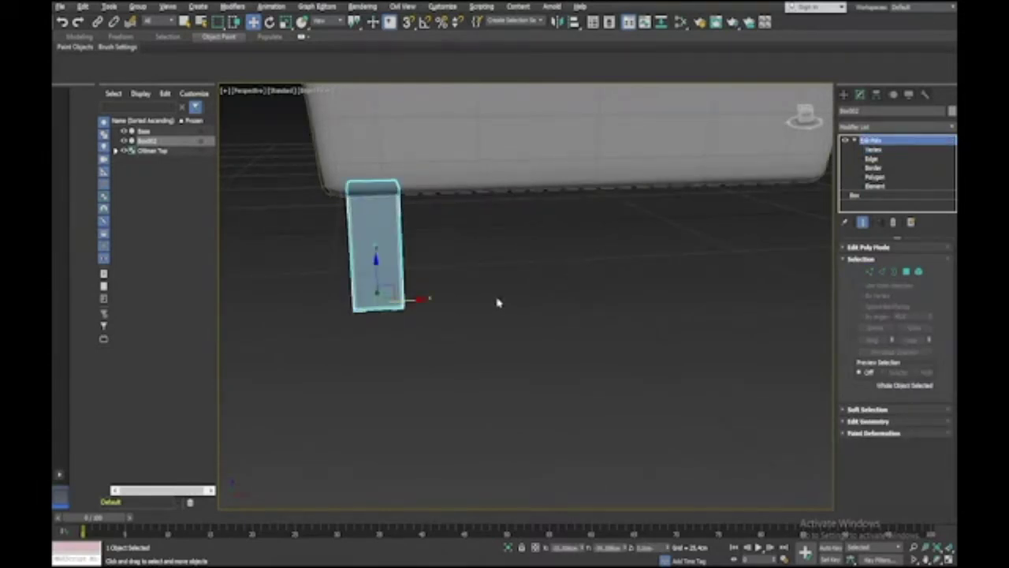
# Clone the leg as one instance along X to the corner at the other end of the Base's side
pyautogui.moveTo(409, 302)
pyautogui.keyDown('shift'); pyautogui.mouseDown()
pyautogui.moveTo(547, 273)
pyautogui.moveTo(803, 272)
pyautogui.mouseUp(); pyautogui.keyUp('shift')
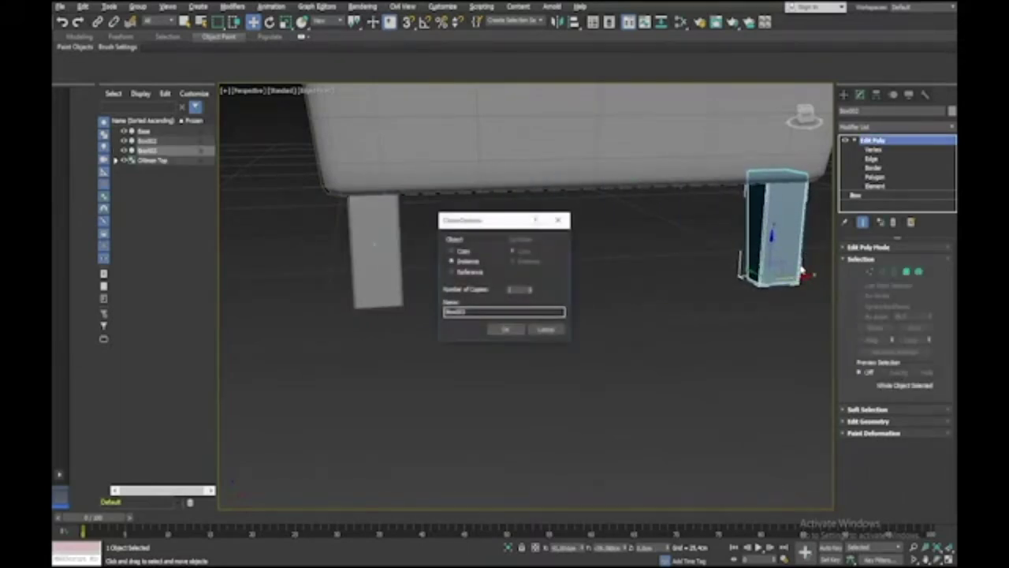
pyautogui.click(508, 330)
pyautogui.keyDown('alt'); pyautogui.moveTo(509, 331); pyautogui.dragTo(509, 332, button='middle'); pyautogui.keyUp('alt')
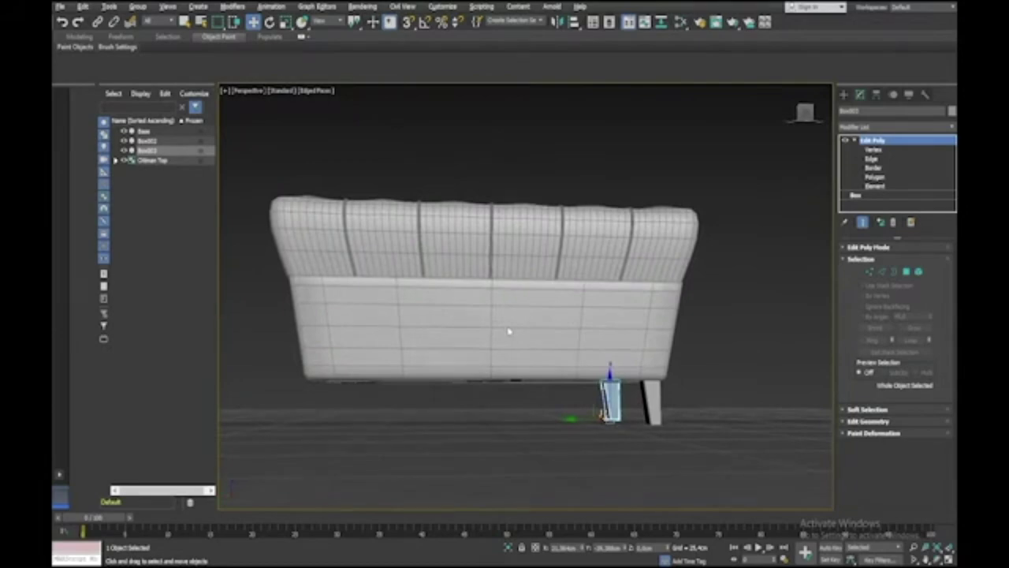
# Mirror both legs along the Y axis as copies, offset to the two corners at the opposite end of the Base
pyautogui.keyDown('ctrl'); pyautogui.click(651, 400); pyautogui.keyUp('ctrl')
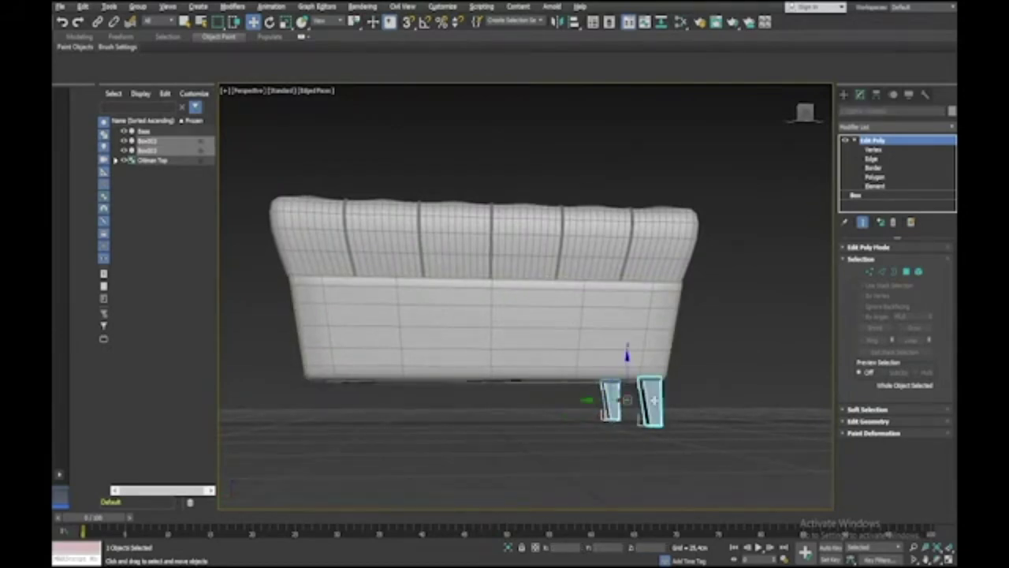
pyautogui.keyDown('alt'); pyautogui.moveTo(561, 347); pyautogui.dragTo(582, 360, button='middle'); pyautogui.keyUp('alt')
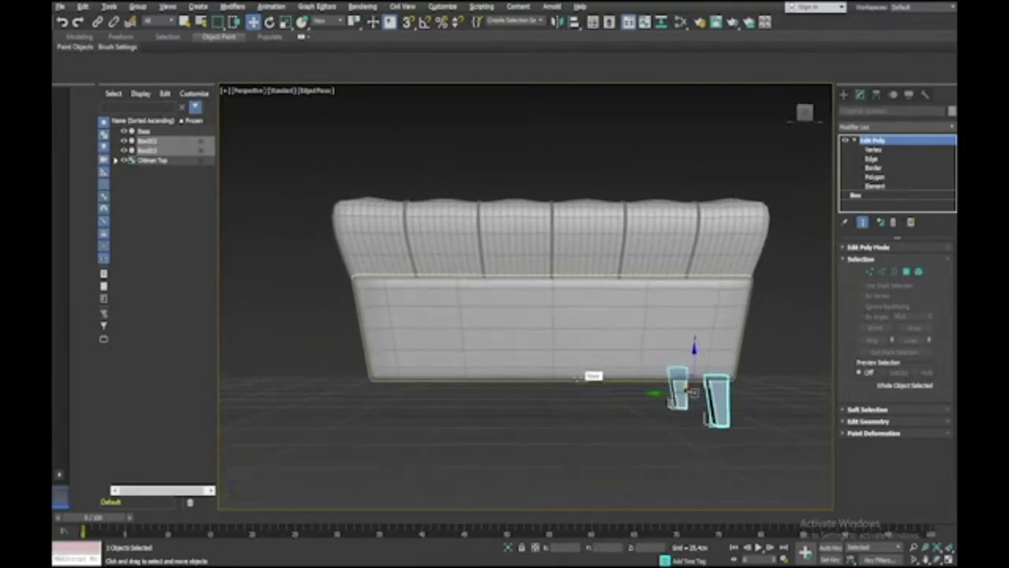
pyautogui.click(558, 23)
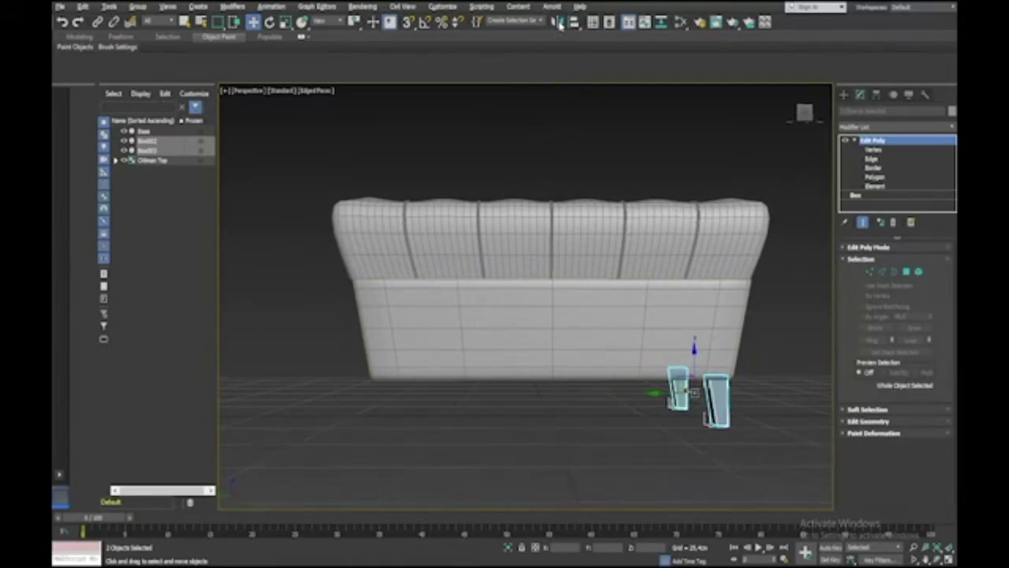
pyautogui.click(488, 308)
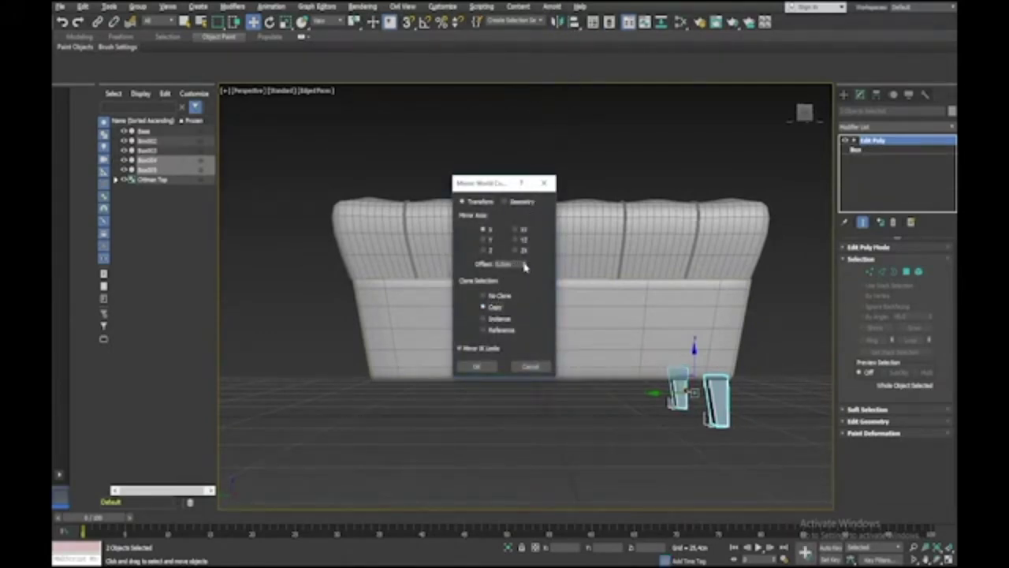
pyautogui.moveTo(524, 268); pyautogui.dragTo(549, 58)
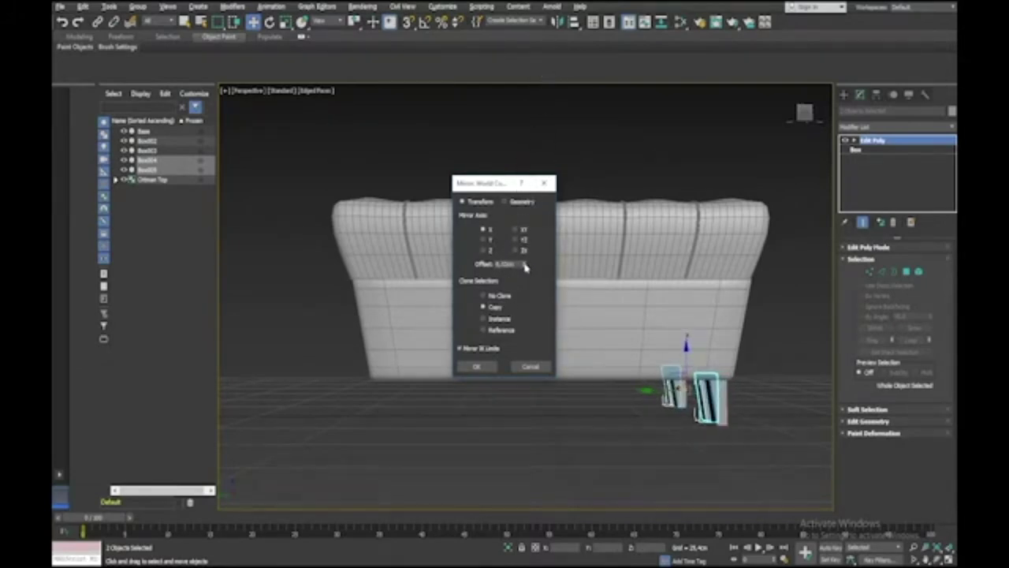
pyautogui.moveTo(524, 268); pyautogui.dragTo(548, 39)
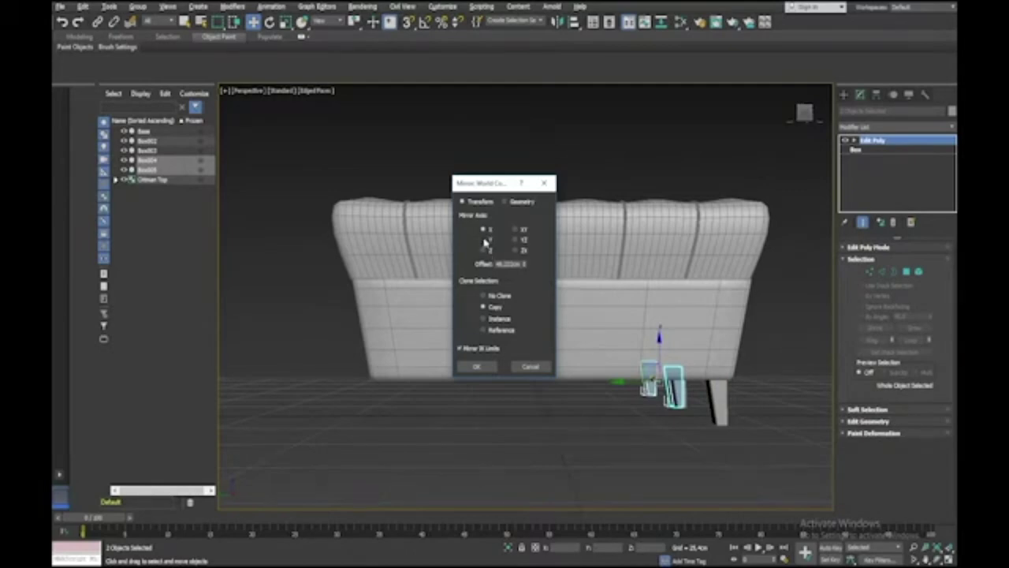
pyautogui.click(483, 239)
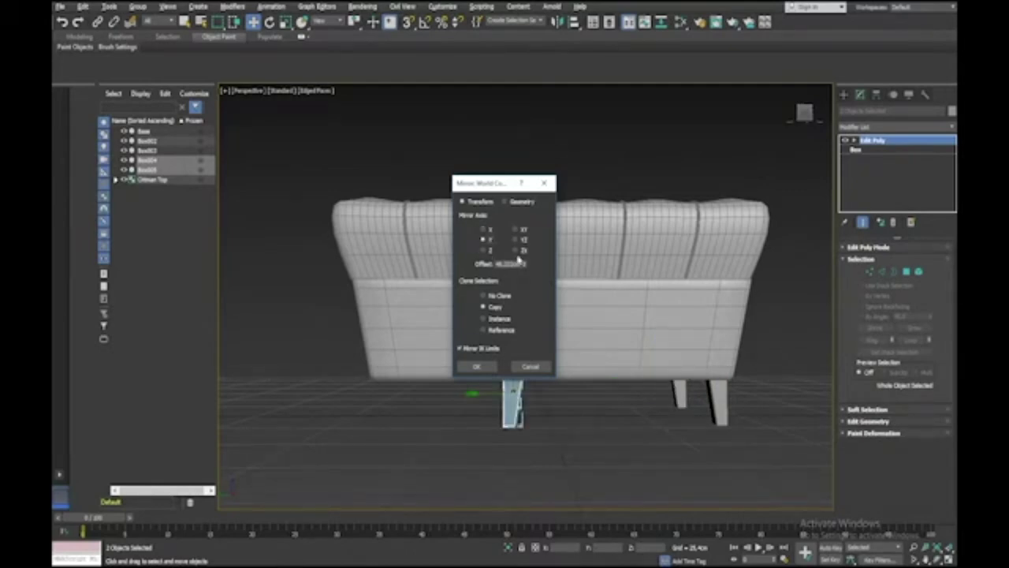
pyautogui.moveTo(524, 266); pyautogui.dragTo(534, 233)
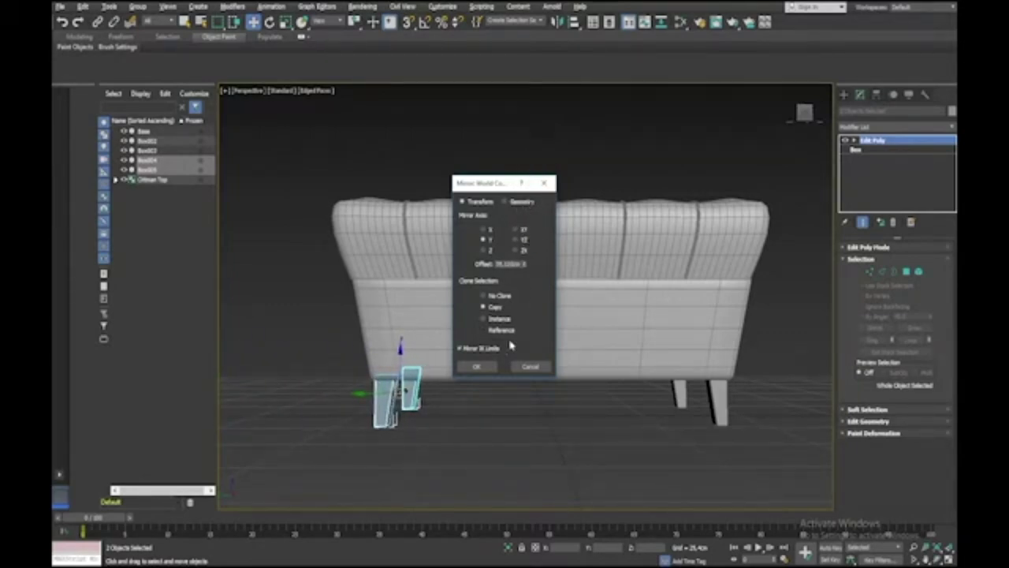
pyautogui.click(478, 367)
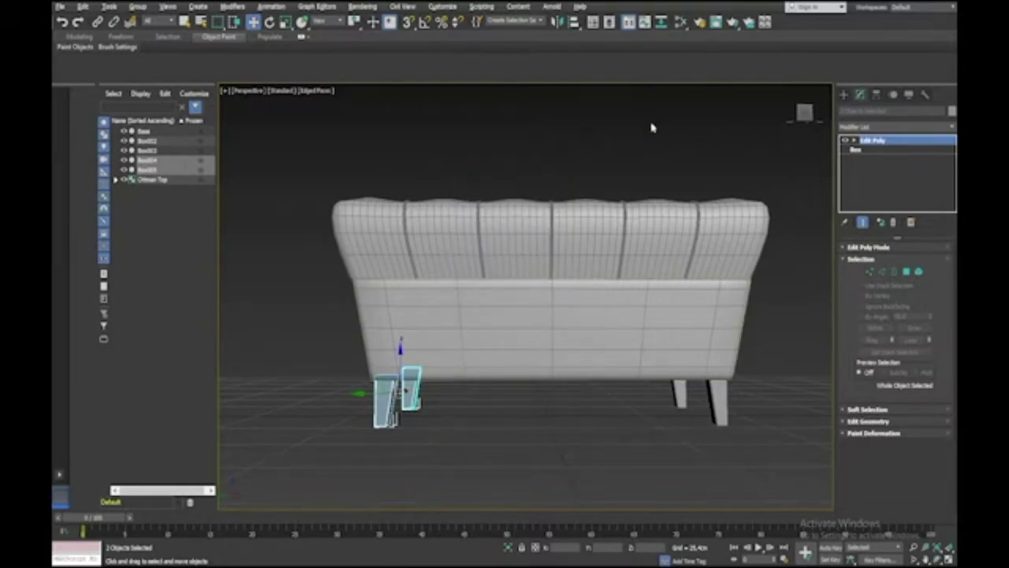
pyautogui.click(652, 139)
pyautogui.keyDown('alt'); pyautogui.moveTo(651, 139); pyautogui.dragTo(556, 219, button='middle'); pyautogui.keyUp('alt')
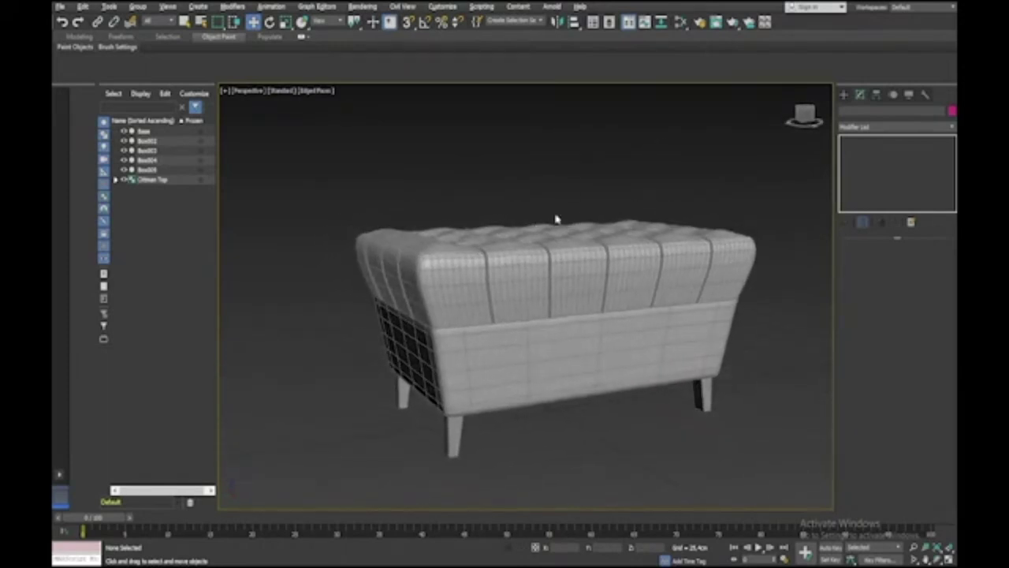
# Group the Base and its four legs under the name "Ottoman Base" and collapse the group in the scene list
pyautogui.click(162, 170)
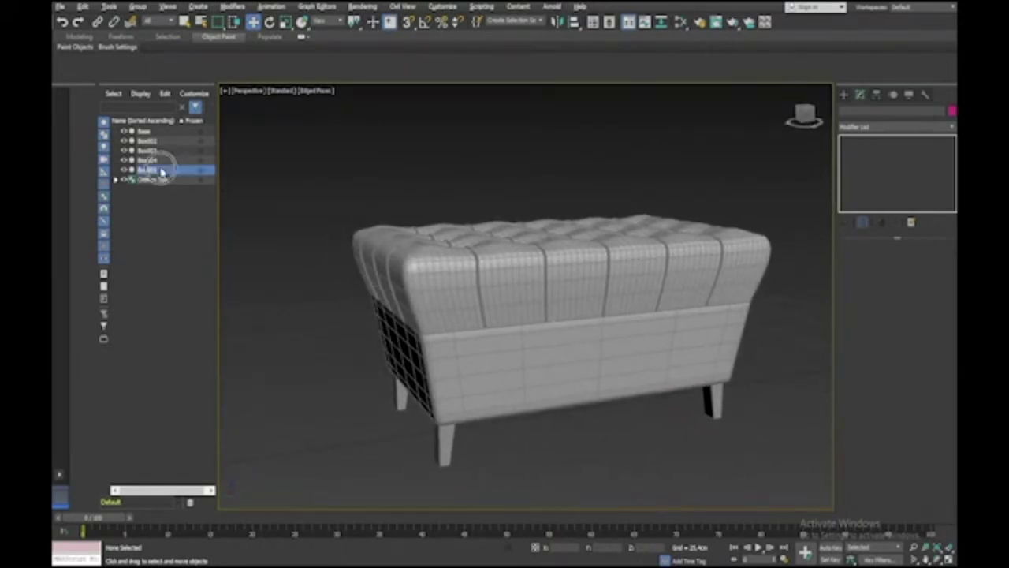
pyautogui.keyDown('shift'); pyautogui.click(144, 131); pyautogui.keyUp('shift')
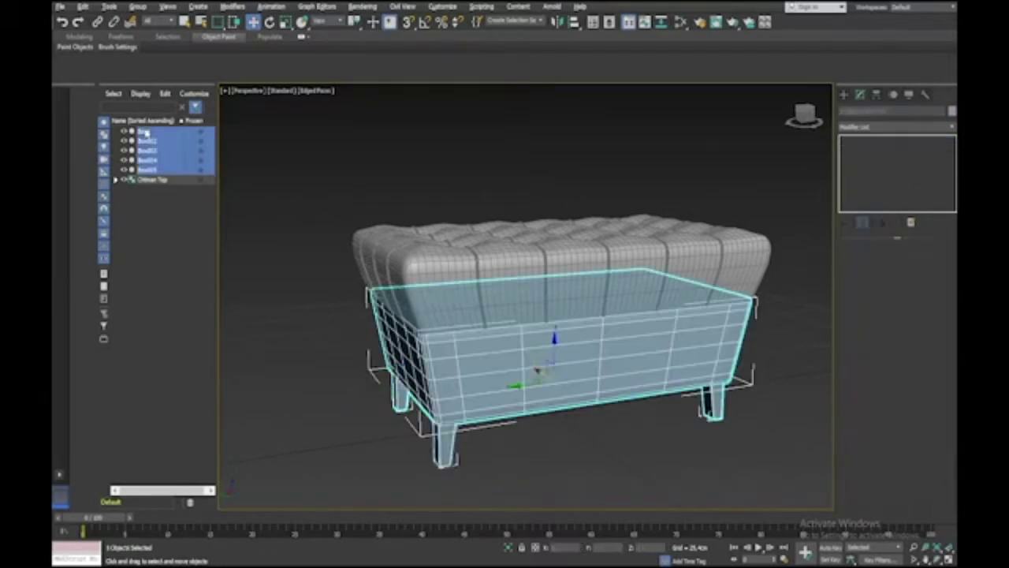
pyautogui.click(136, 6)
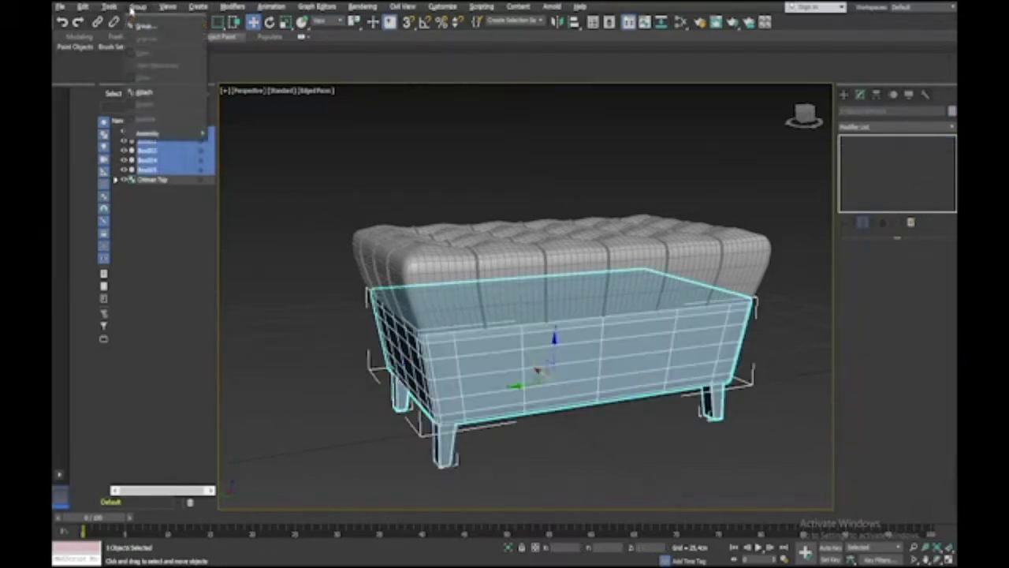
pyautogui.click(142, 24)
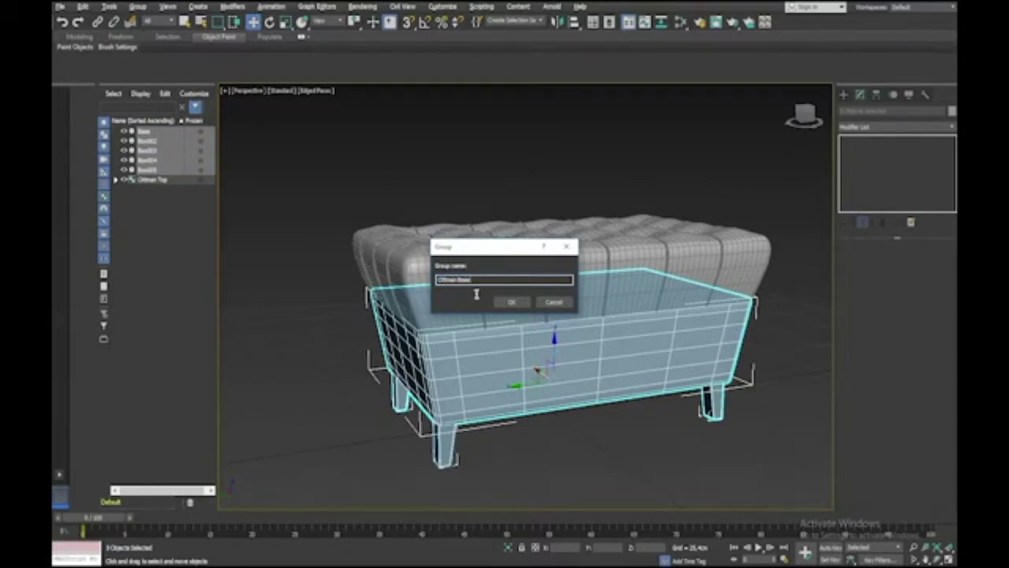
pyautogui.write('Ottoman Base')
pyautogui.click(511, 302)
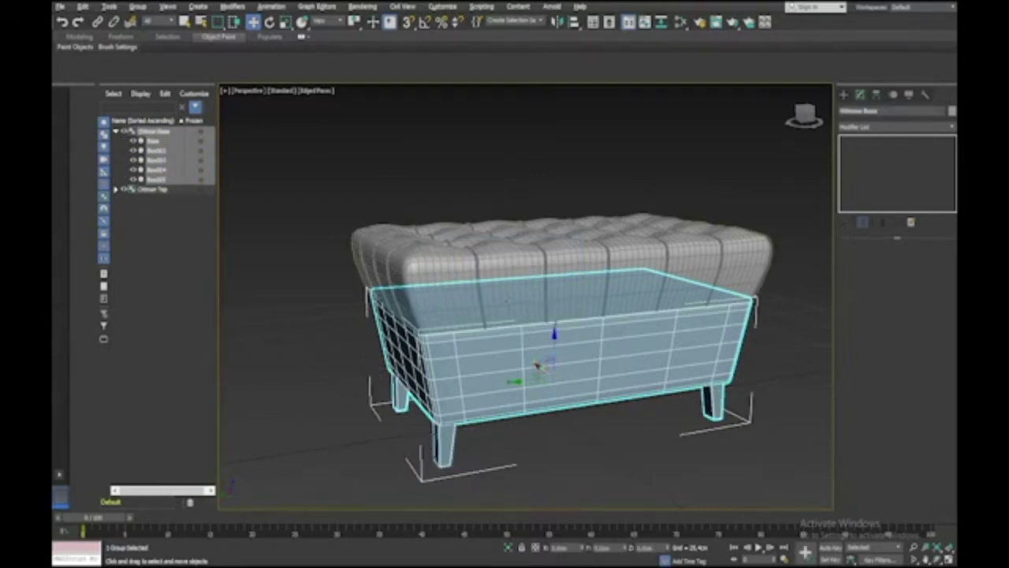
pyautogui.click(115, 132)
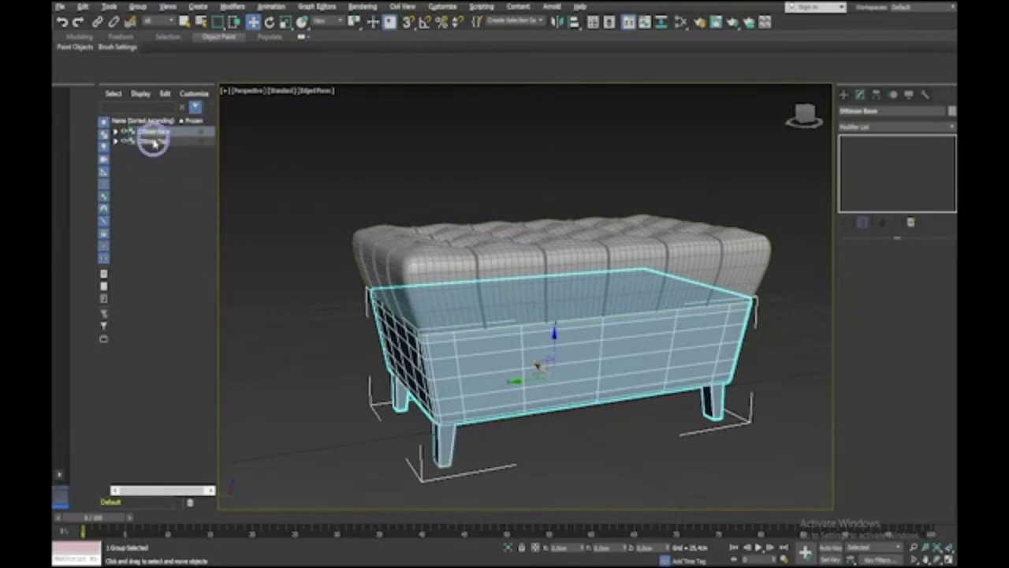
# Combine the base and top groups into one group named "Ottoman", collapse its hierarchy and clear the selection
pyautogui.keyDown('ctrl'); pyautogui.click(153, 141); pyautogui.keyUp('ctrl')
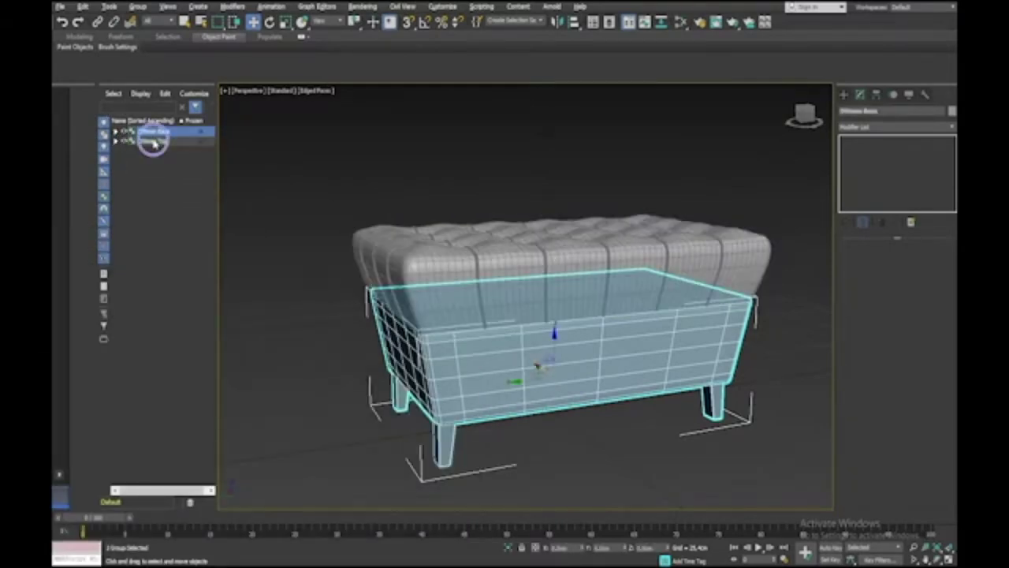
pyautogui.click(138, 6)
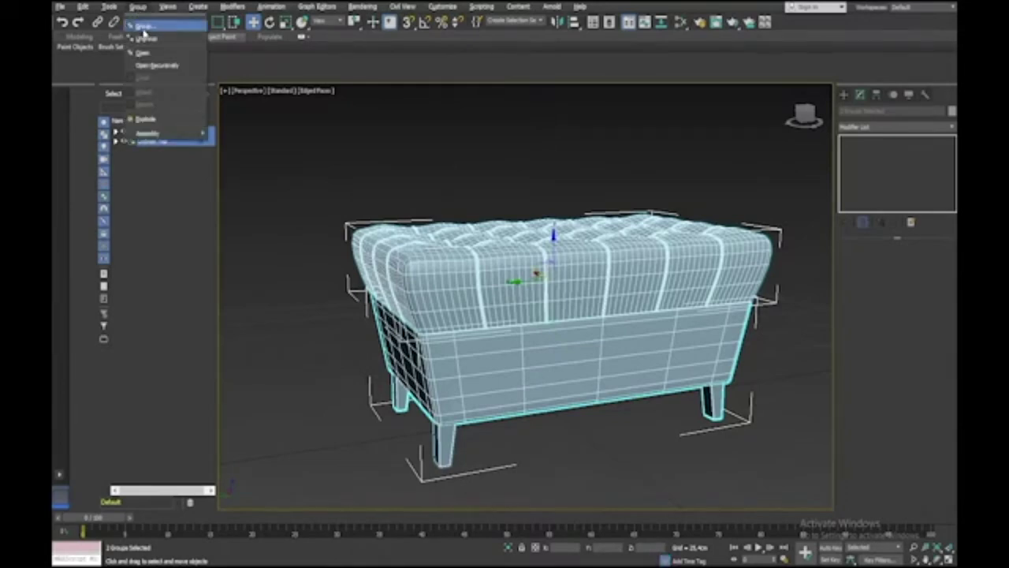
pyautogui.click(143, 26)
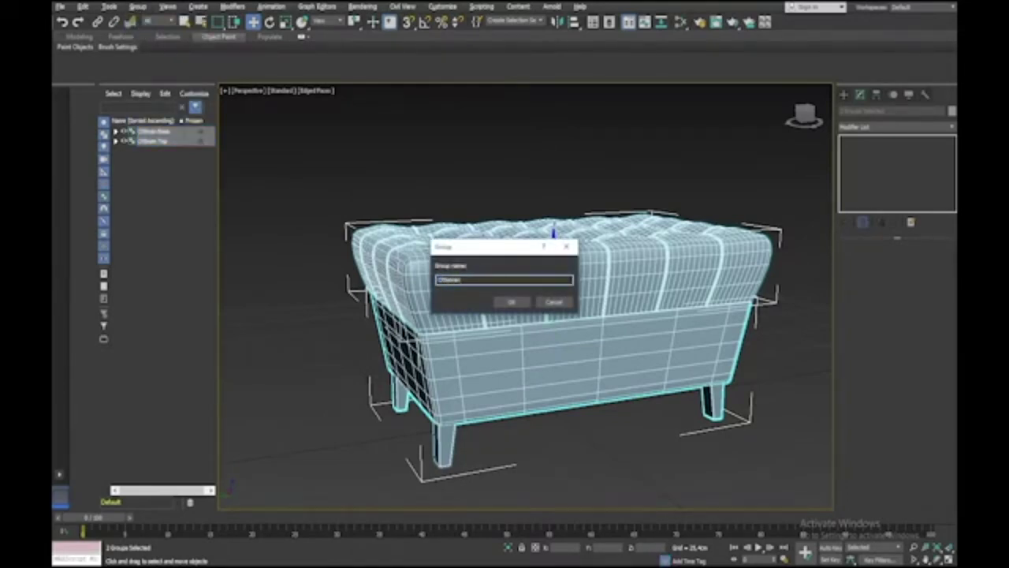
pyautogui.write('Ottoman')
pyautogui.press('Return')
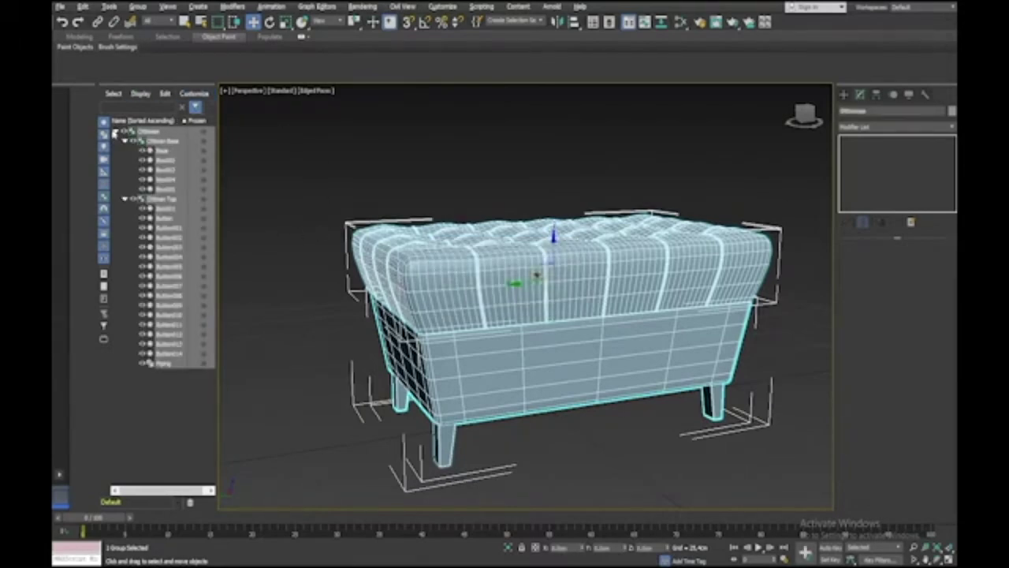
pyautogui.click(112, 129)
pyautogui.click(116, 131)
pyautogui.click(390, 180)
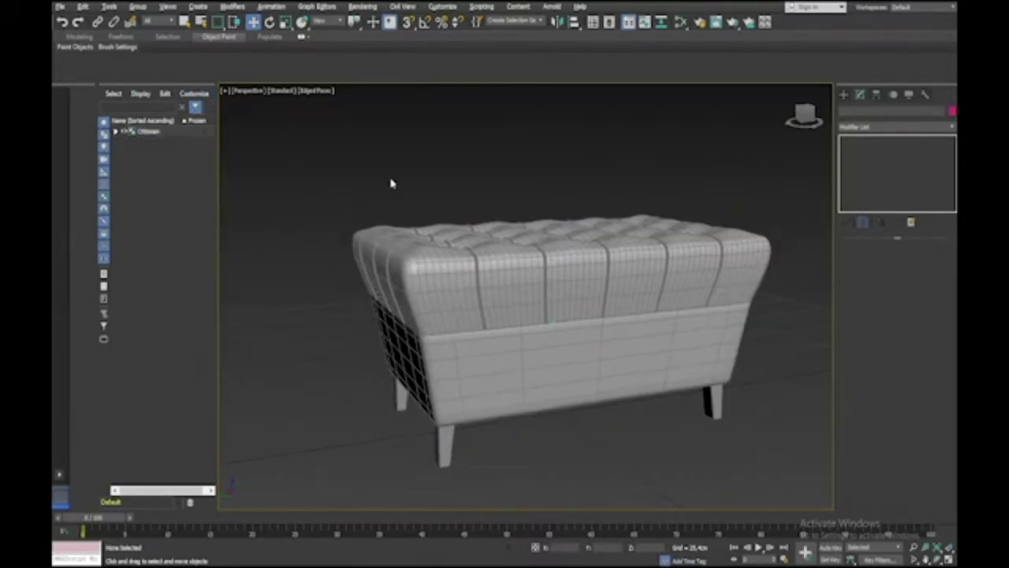
pyautogui.keyDown('alt'); pyautogui.moveTo(391, 183); pyautogui.dragTo(391, 184, button='middle'); pyautogui.keyUp('alt')
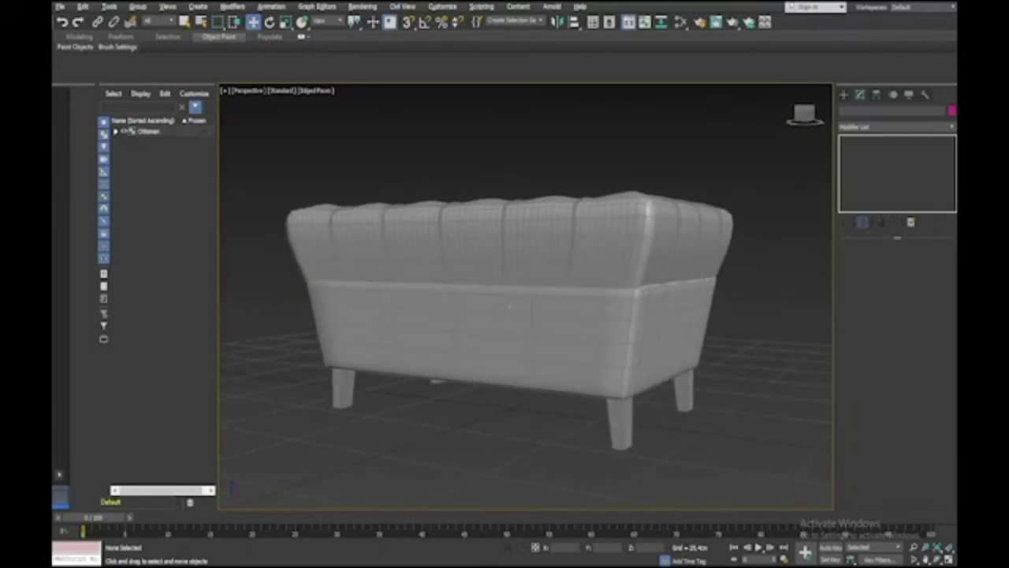